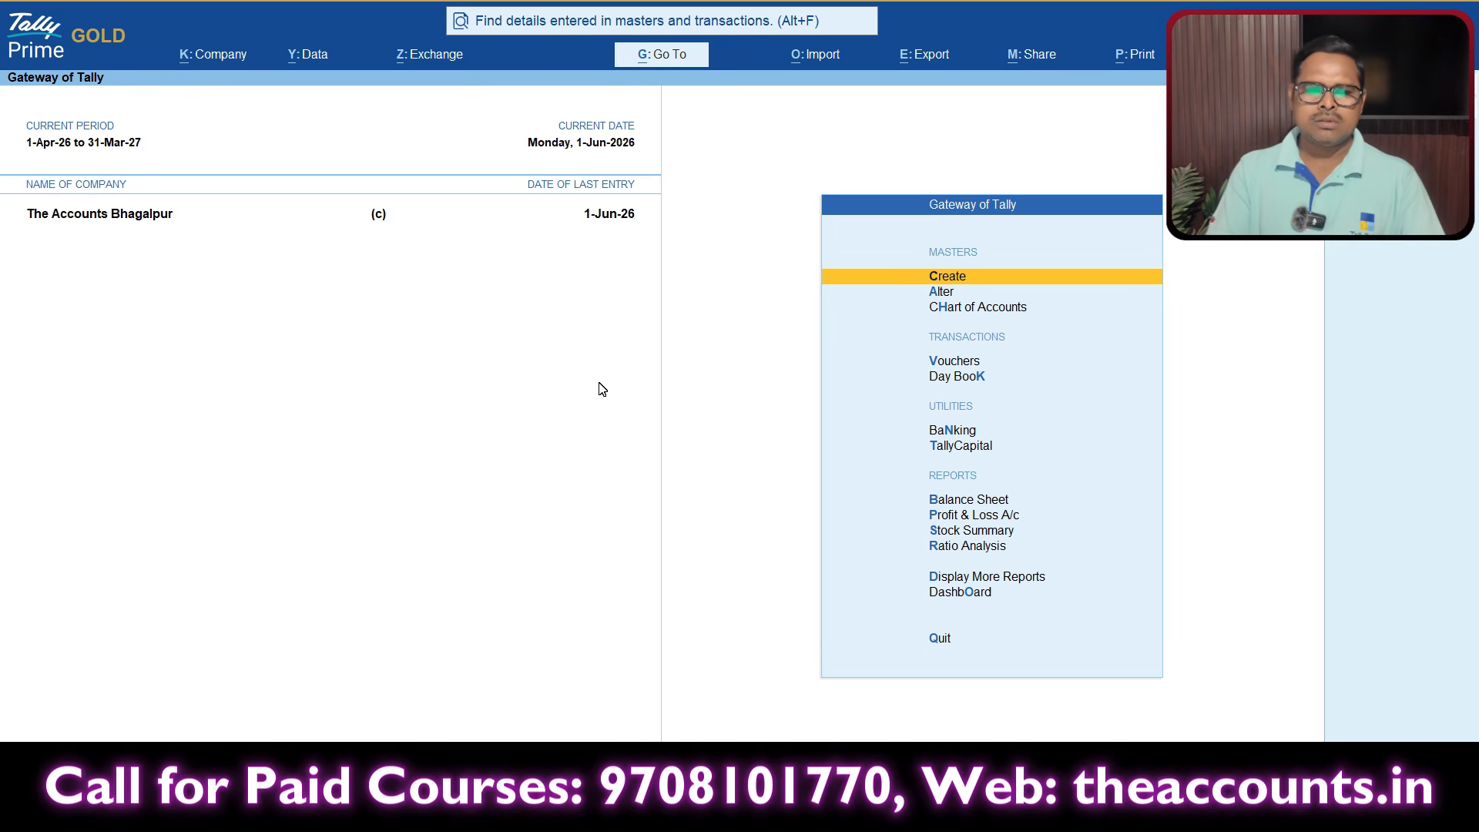
key(ctrl+1)
click(173, 72)
drag(299, 20, 304, 3)
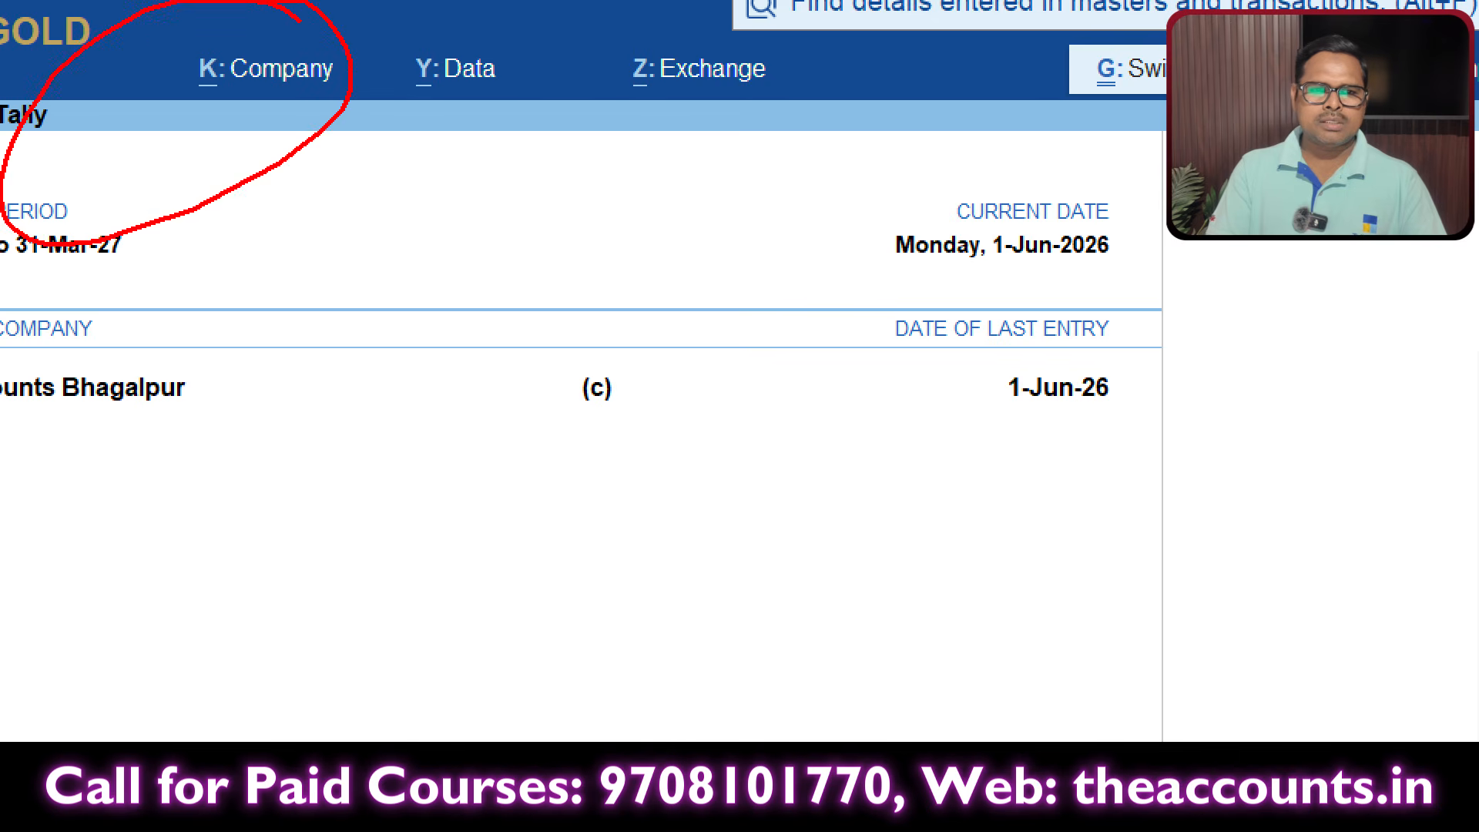
key(Escape)
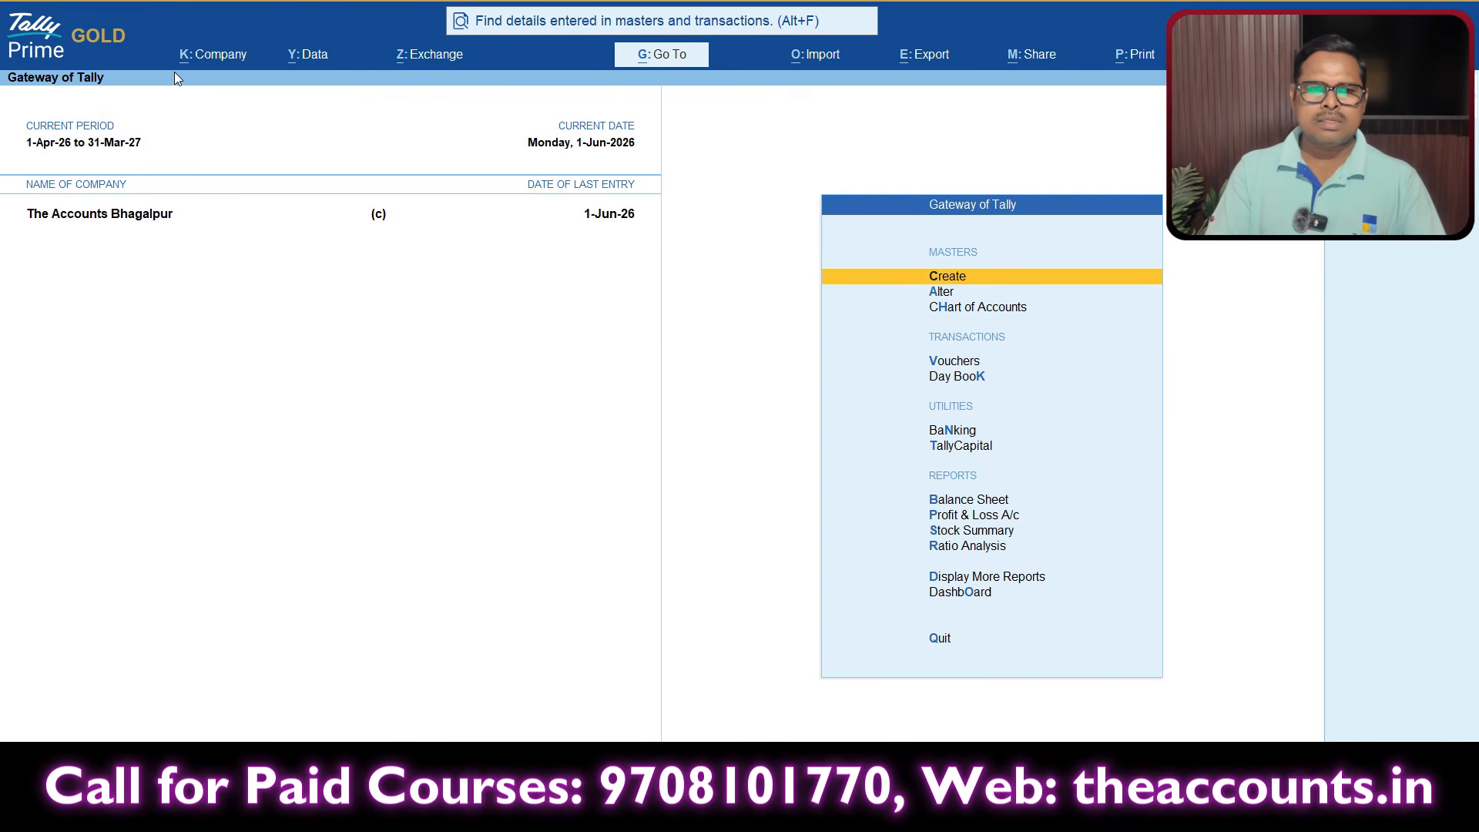
Open the feature settings of the company The Accounts Bhagalpur.
key(Down)
click(202, 60)
key(Down)
key(Down)
key(Down)
key(Down)
key(Down)
key(Down)
key(Down)
key(Down)
key(Down)
key(Down)
key(Down)
key(Down)
key(Down)
key(Down)
key(Down)
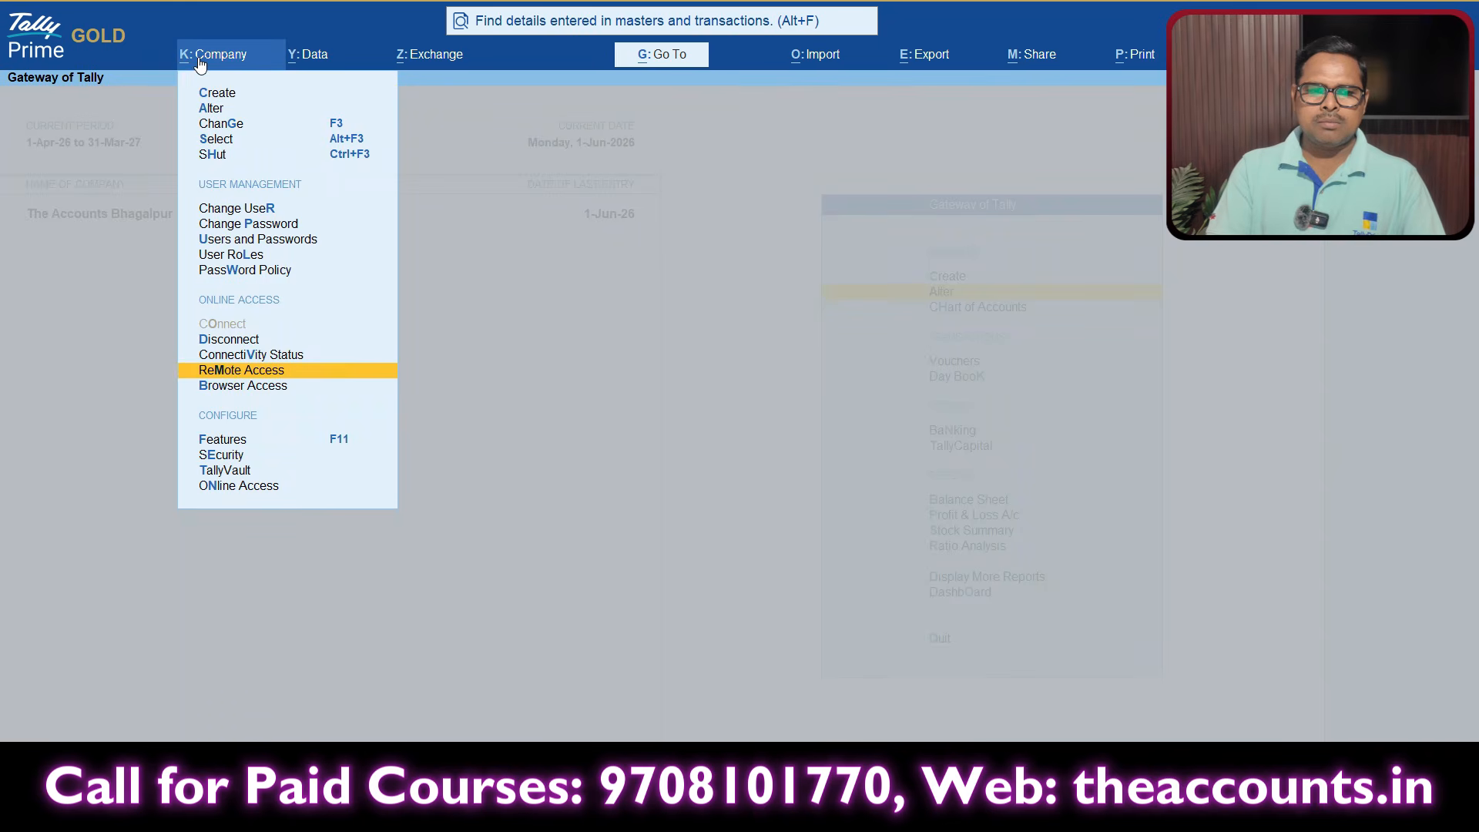
key(Up)
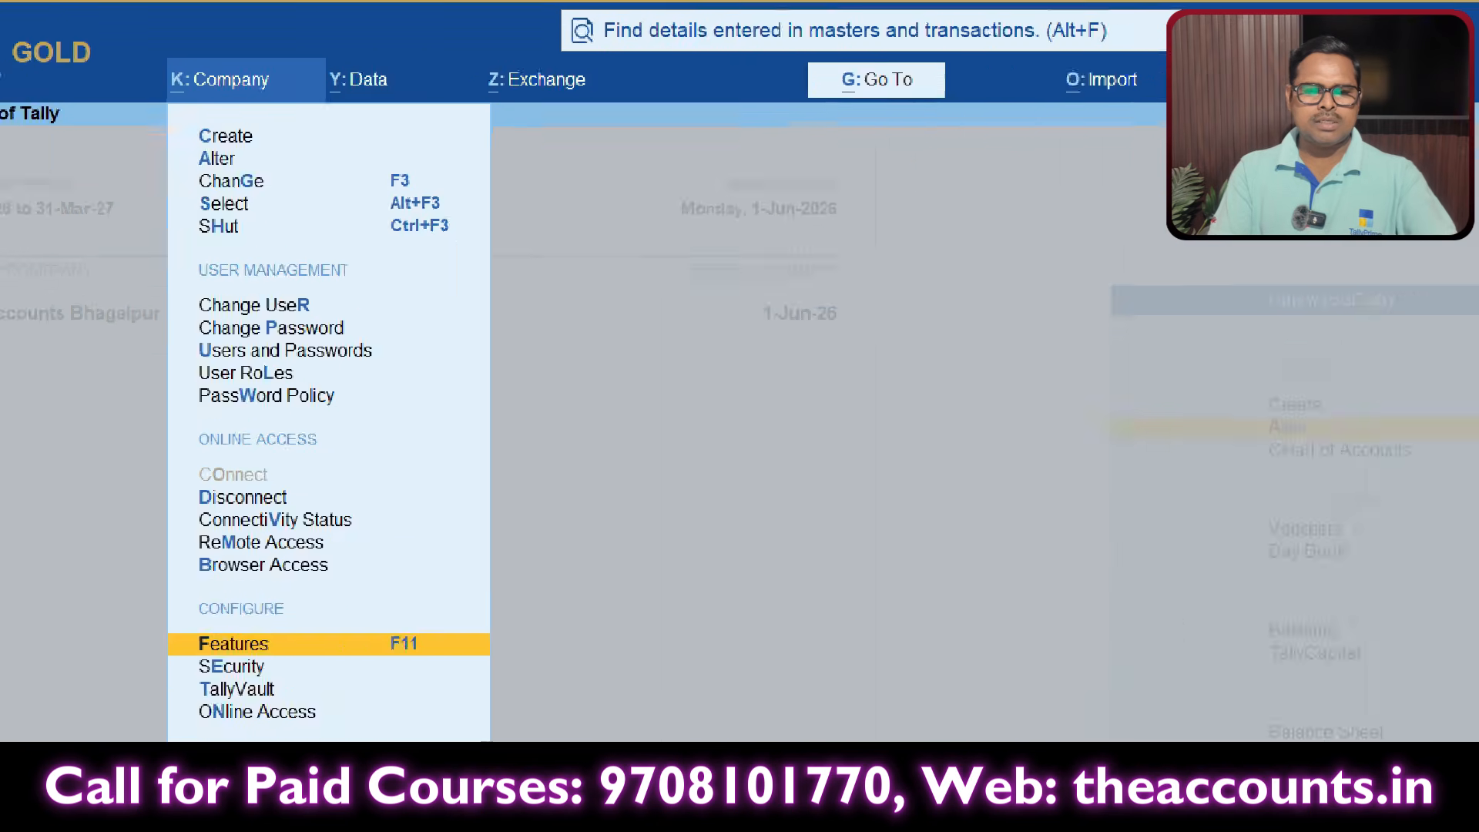
click(588, 453)
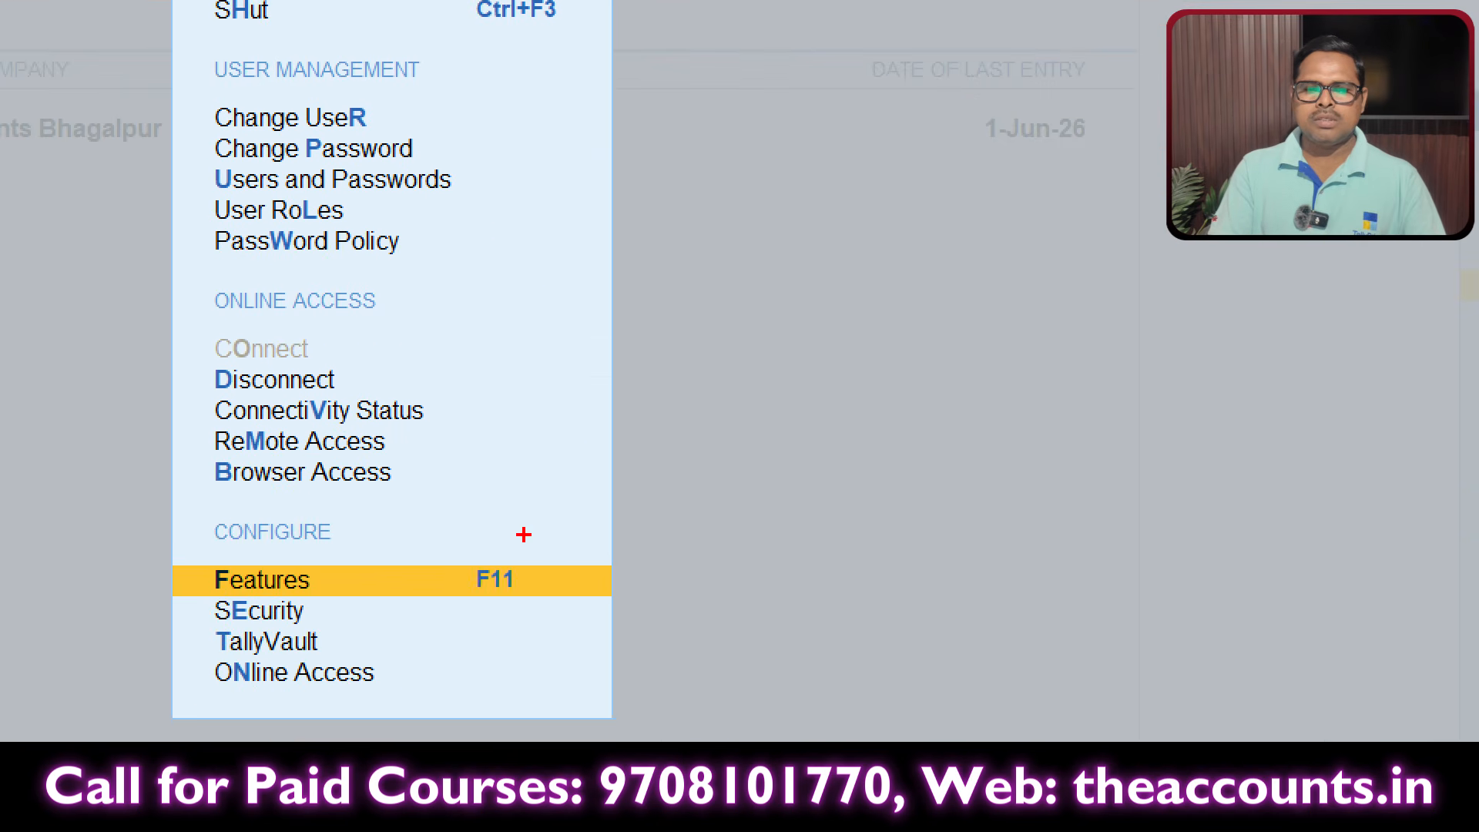
drag(524, 534, 400, 458)
key(Escape)
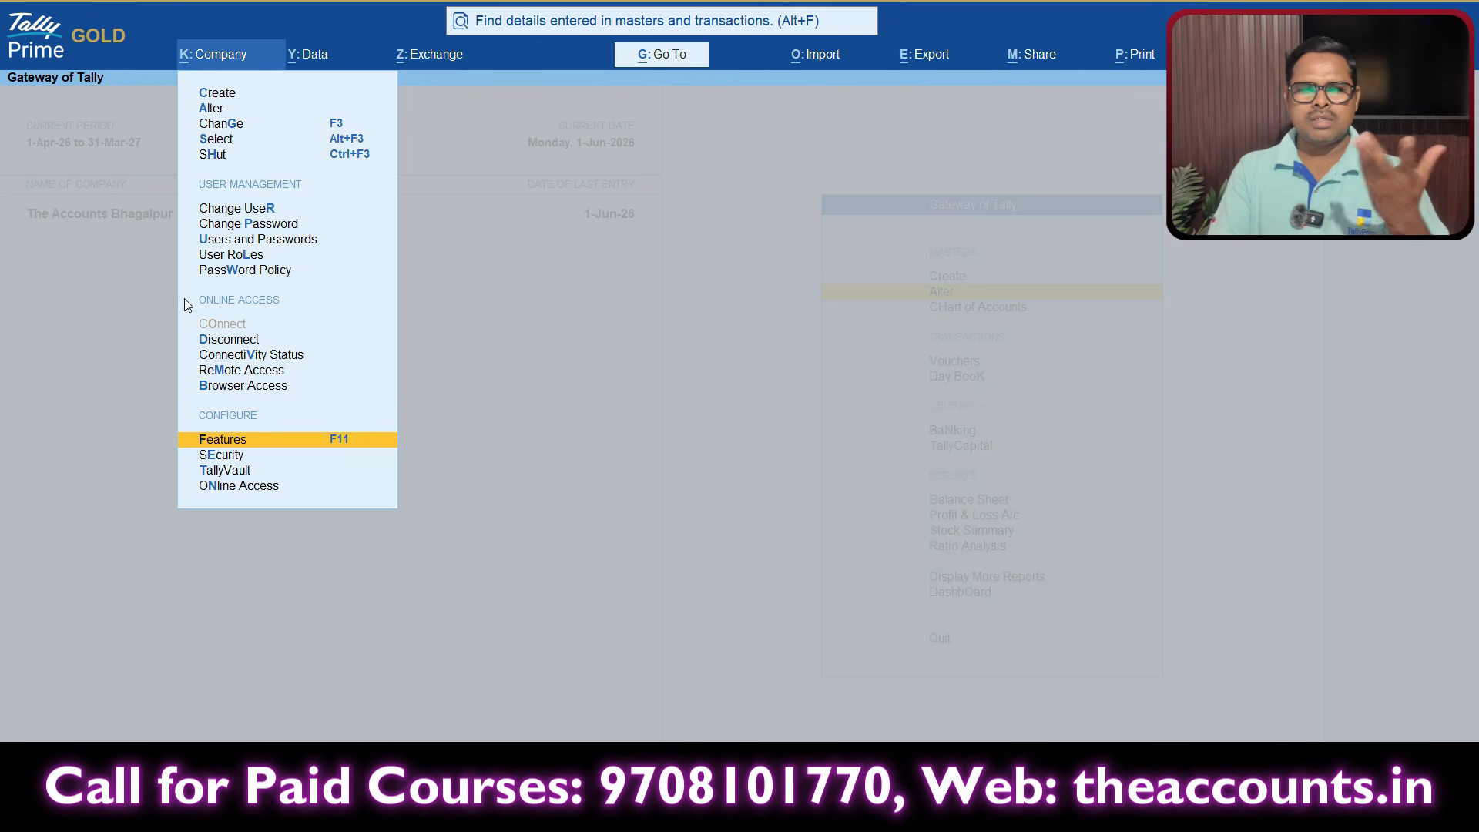
click(284, 442)
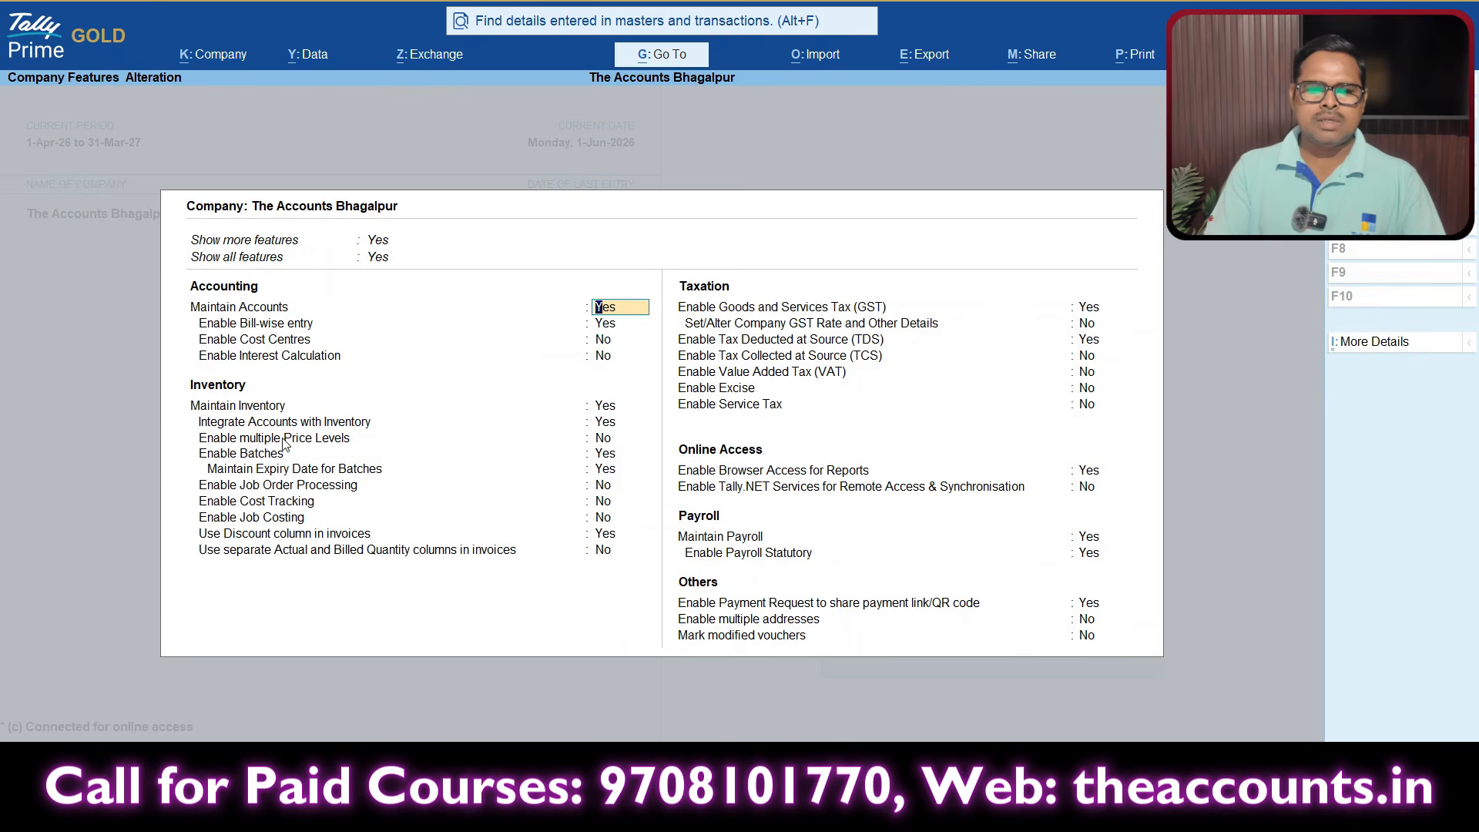
Examine the inventory settings for enabling batches and maintaining expiry dates for batches, and leave the company features.
key(ctrl+1)
click(217, 487)
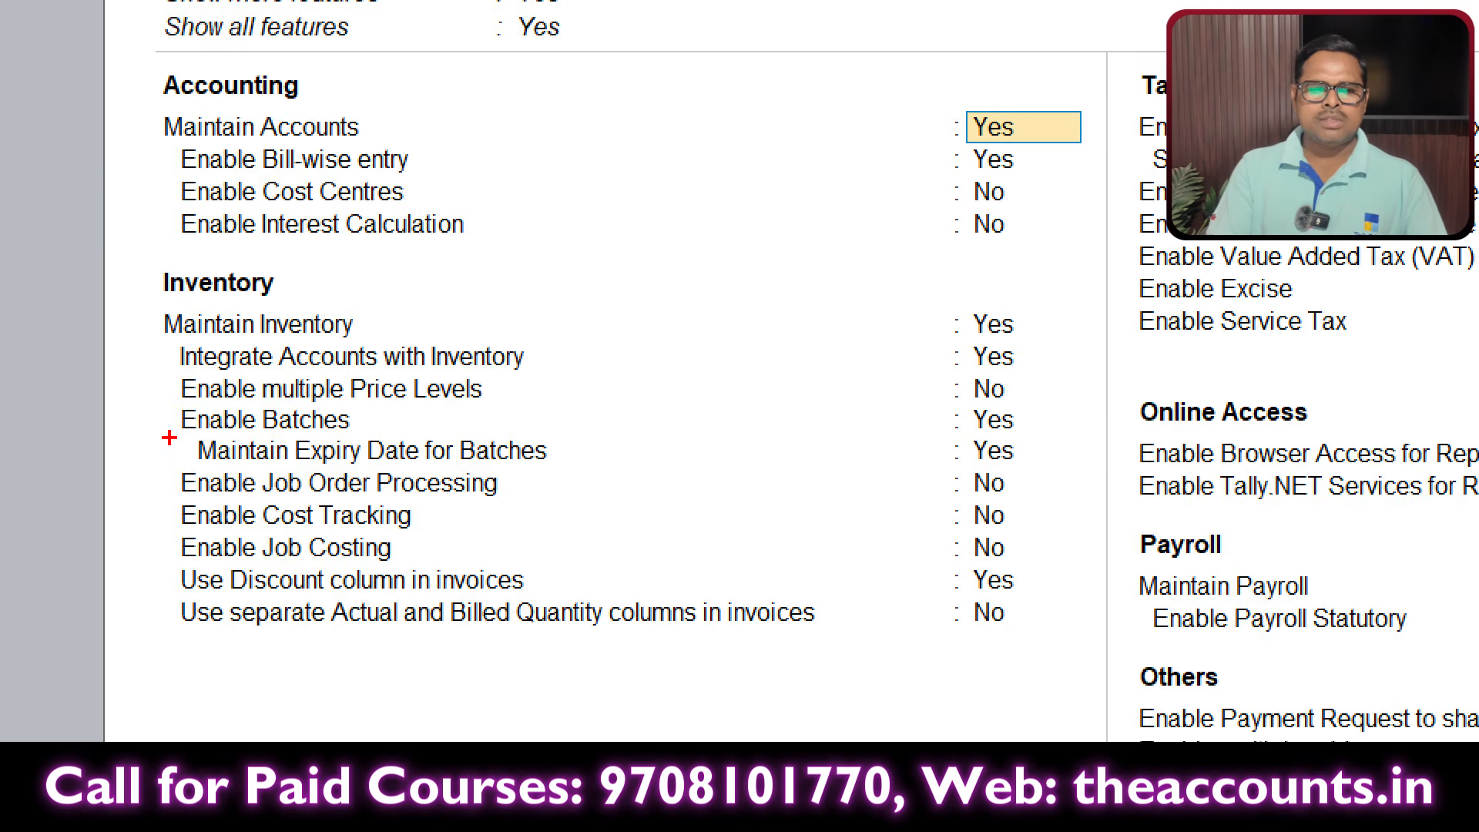
mouse_move(166, 437)
mouse_down()
mouse_move(381, 423)
mouse_move(237, 396)
mouse_move(159, 418)
mouse_move(158, 435)
mouse_up()
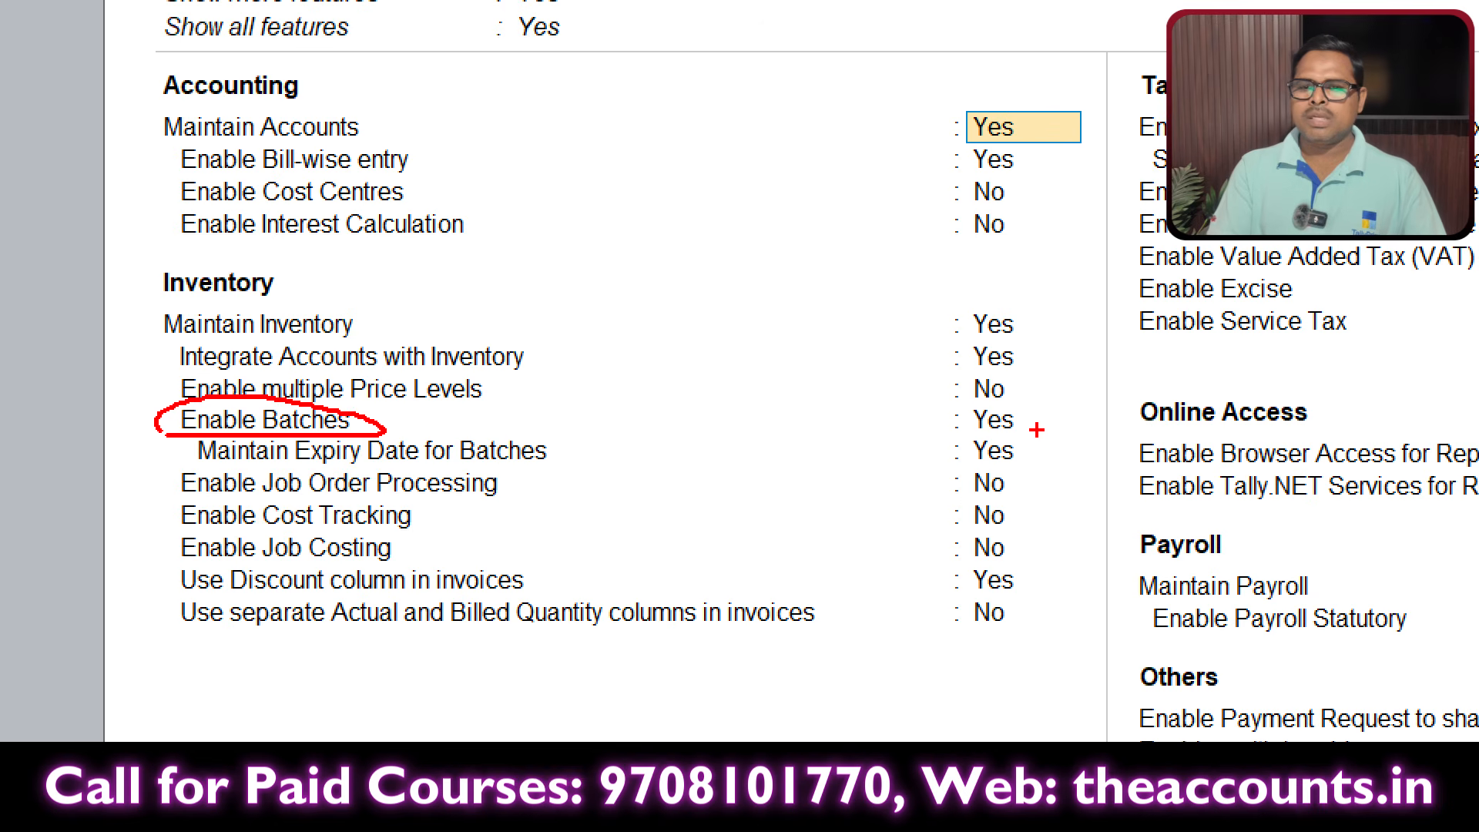
mouse_move(1027, 402)
mouse_down()
mouse_move(972, 403)
mouse_move(959, 430)
mouse_move(1011, 439)
mouse_move(1039, 416)
mouse_move(1021, 406)
mouse_up()
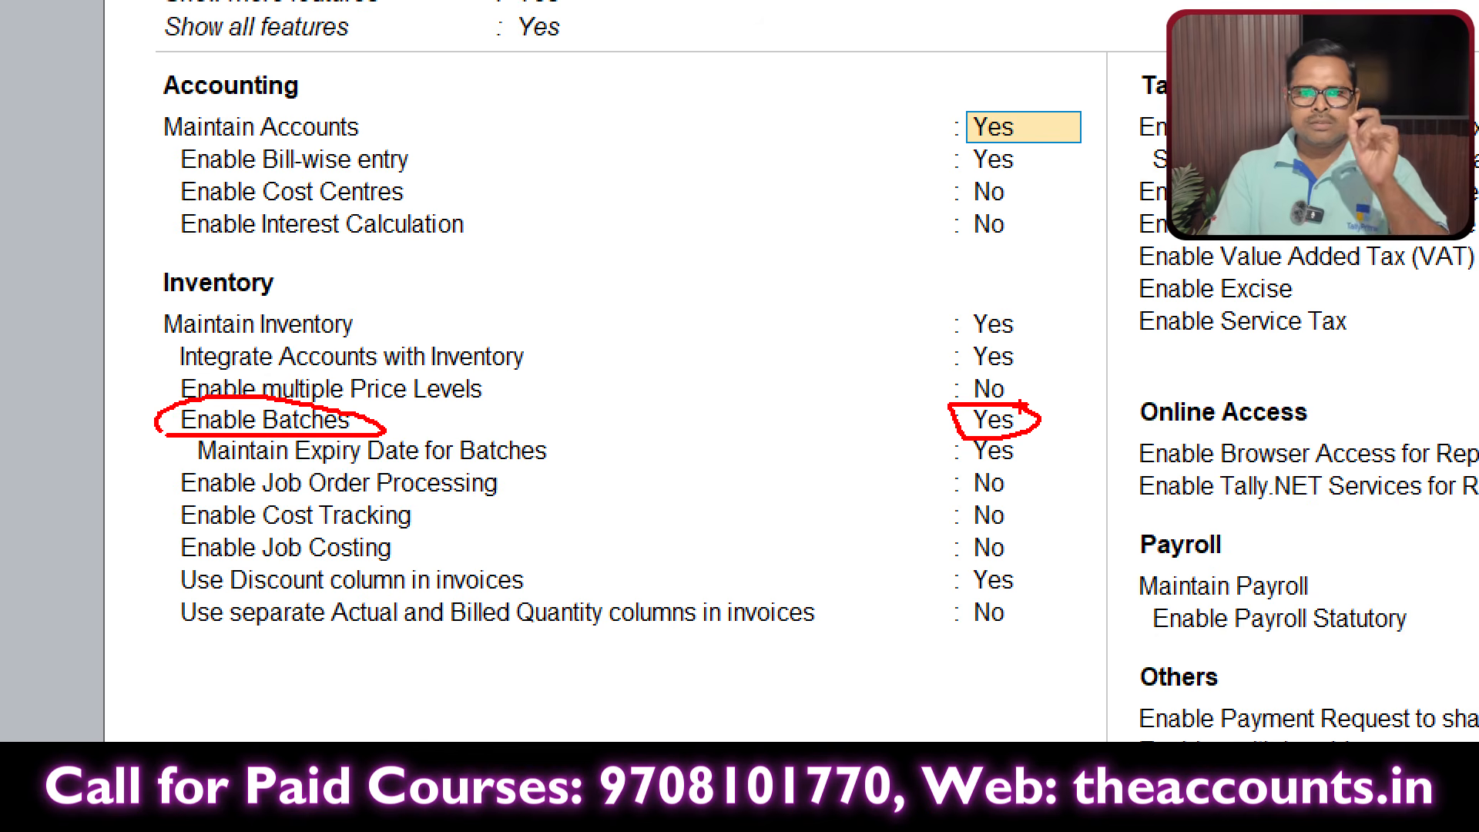
mouse_move(1021, 406)
mouse_down()
mouse_move(1038, 416)
mouse_move(1326, 245)
mouse_up()
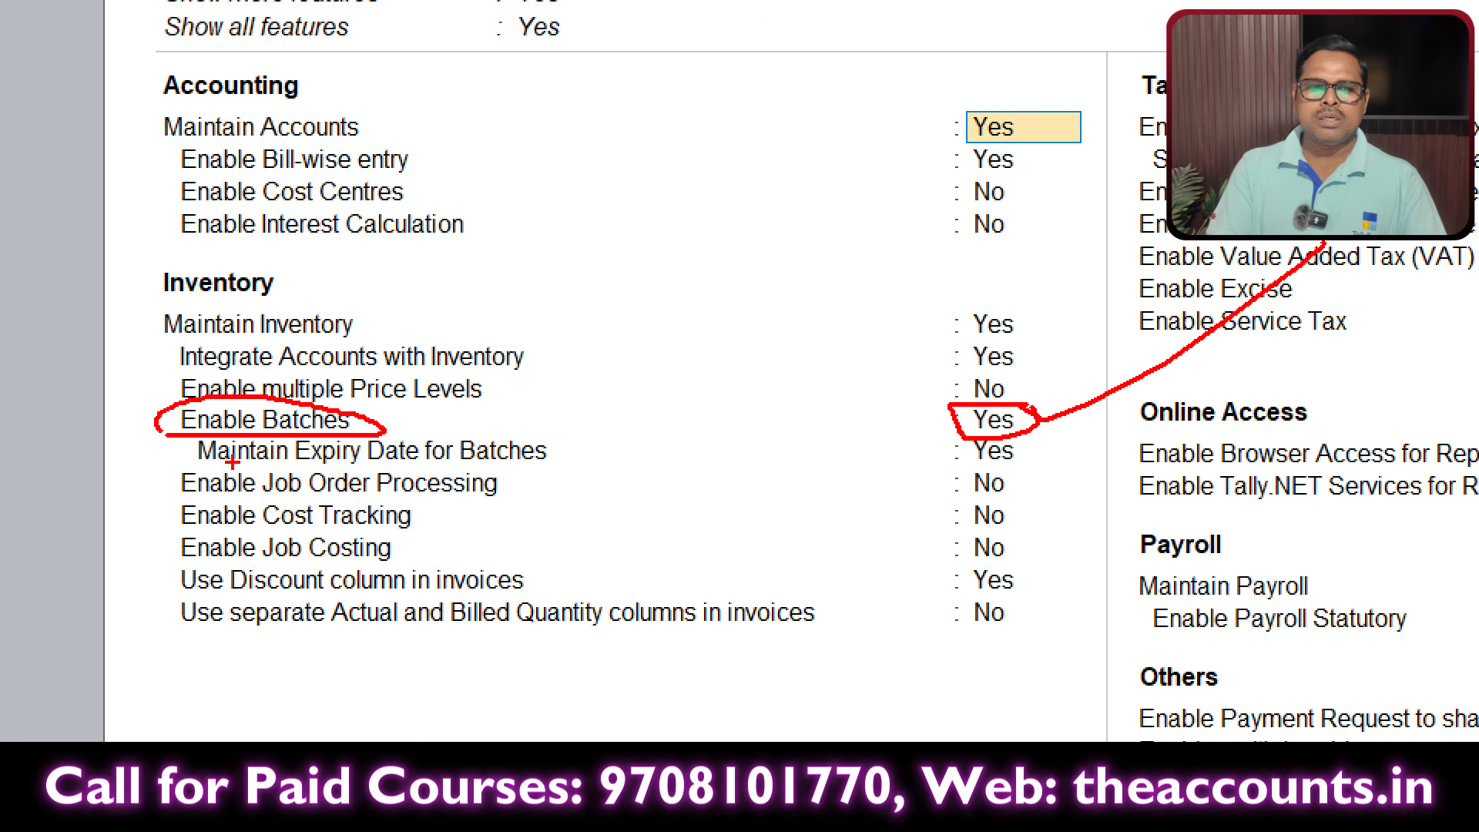
drag(231, 466, 547, 476)
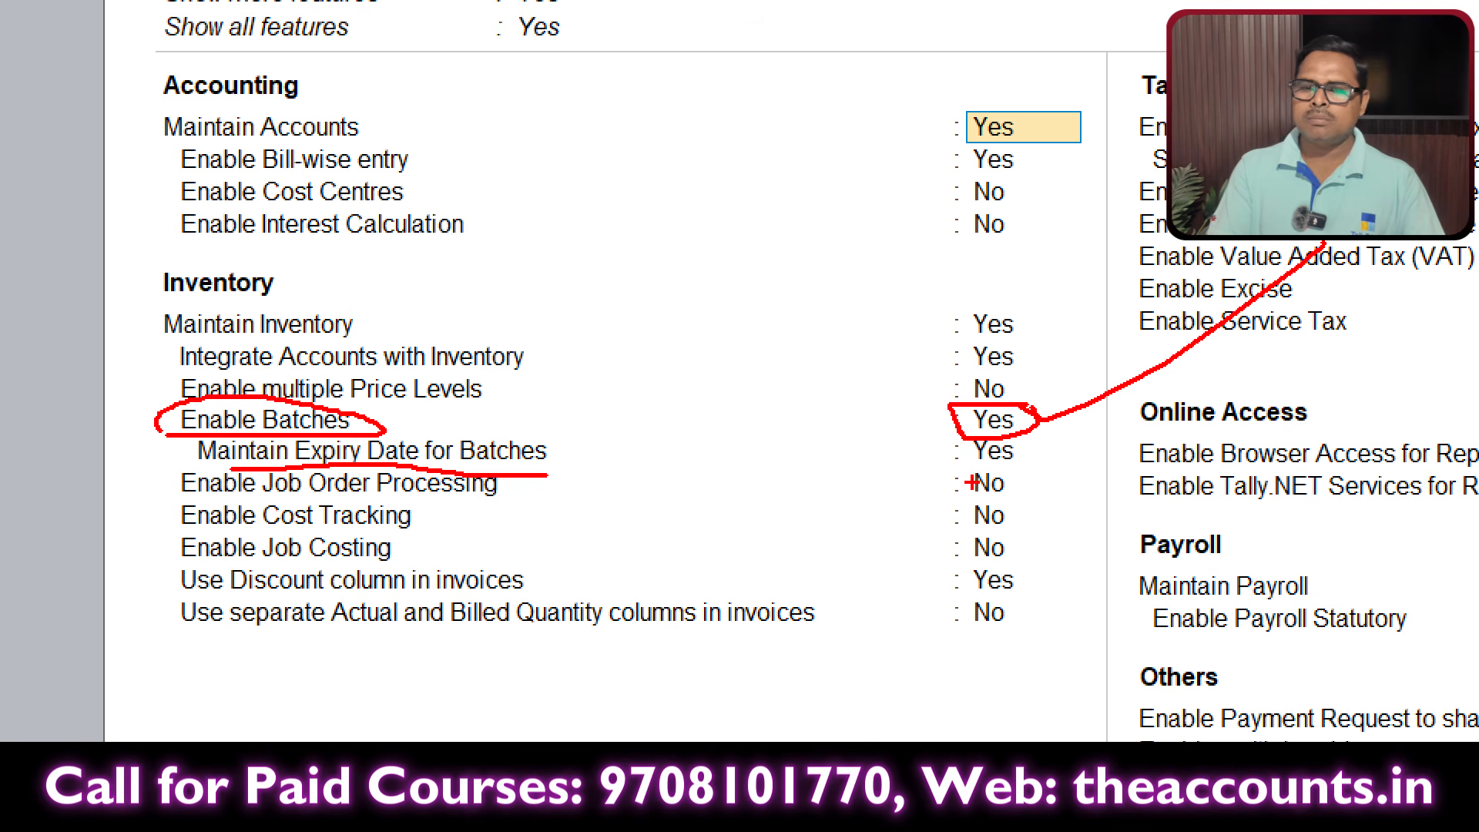
mouse_move(973, 460)
mouse_down()
mouse_move(1013, 464)
mouse_move(1032, 437)
mouse_move(970, 443)
mouse_move(972, 460)
mouse_up()
mouse_move(1049, 399)
mouse_down()
mouse_move(980, 404)
mouse_move(875, 462)
mouse_move(1124, 420)
mouse_move(1040, 377)
mouse_up()
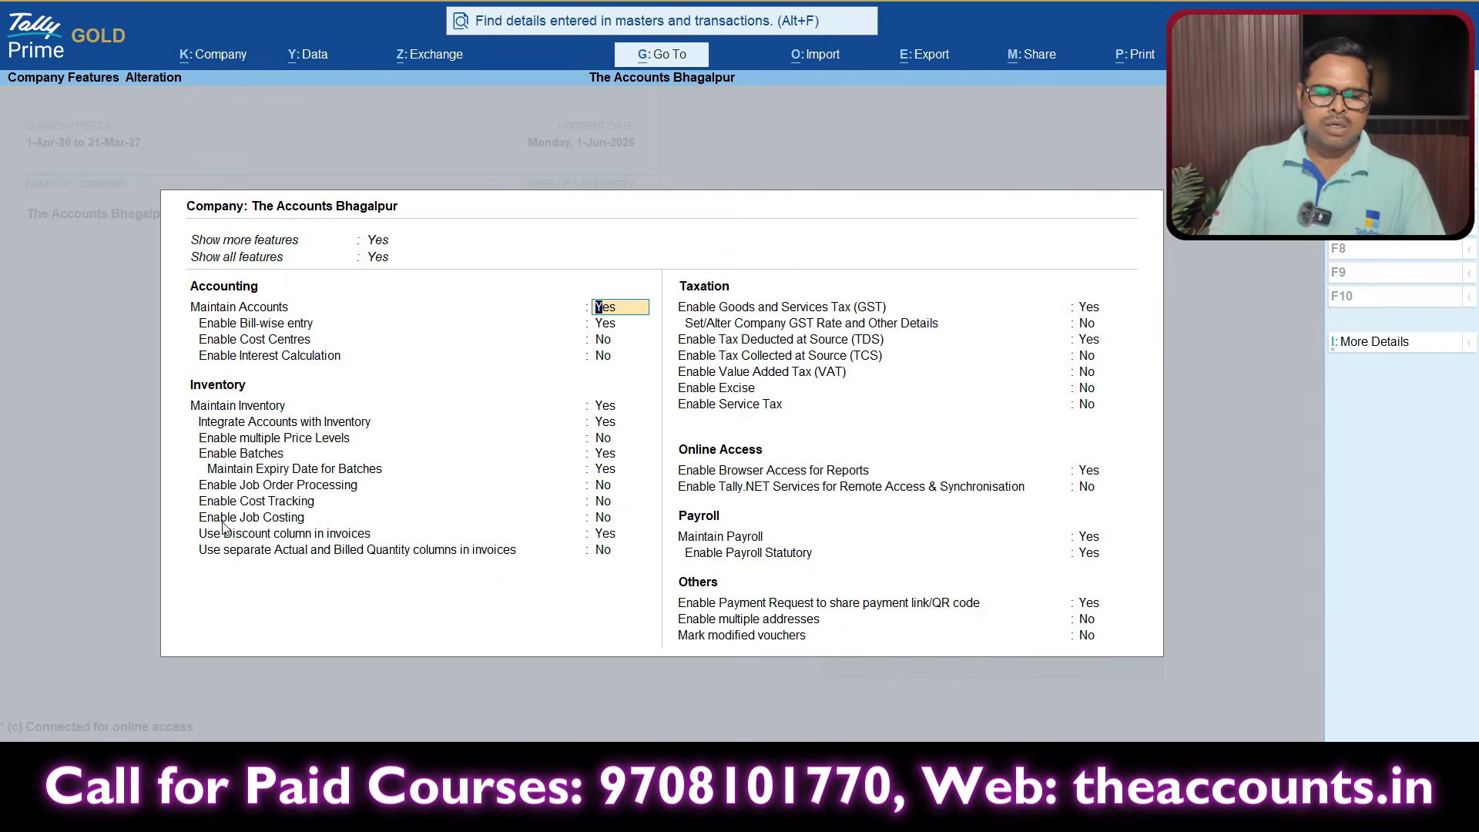
key(Escape)
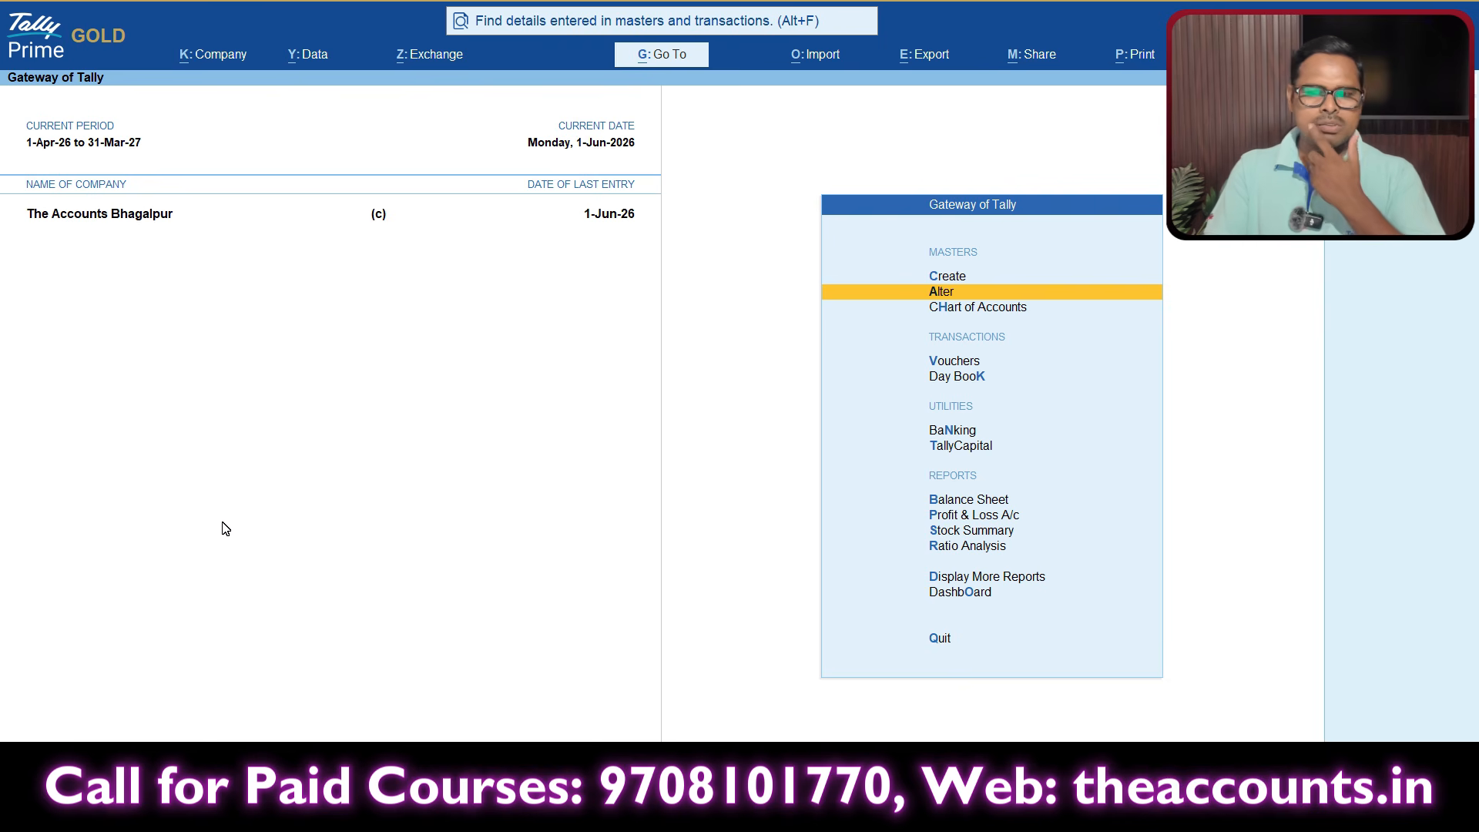
Bring up the list of stock items for master alteration.
key(Up)
key(Down)
key(Return)
key(Down)
key(Down)
key(Down)
key(Up)
key(Up)
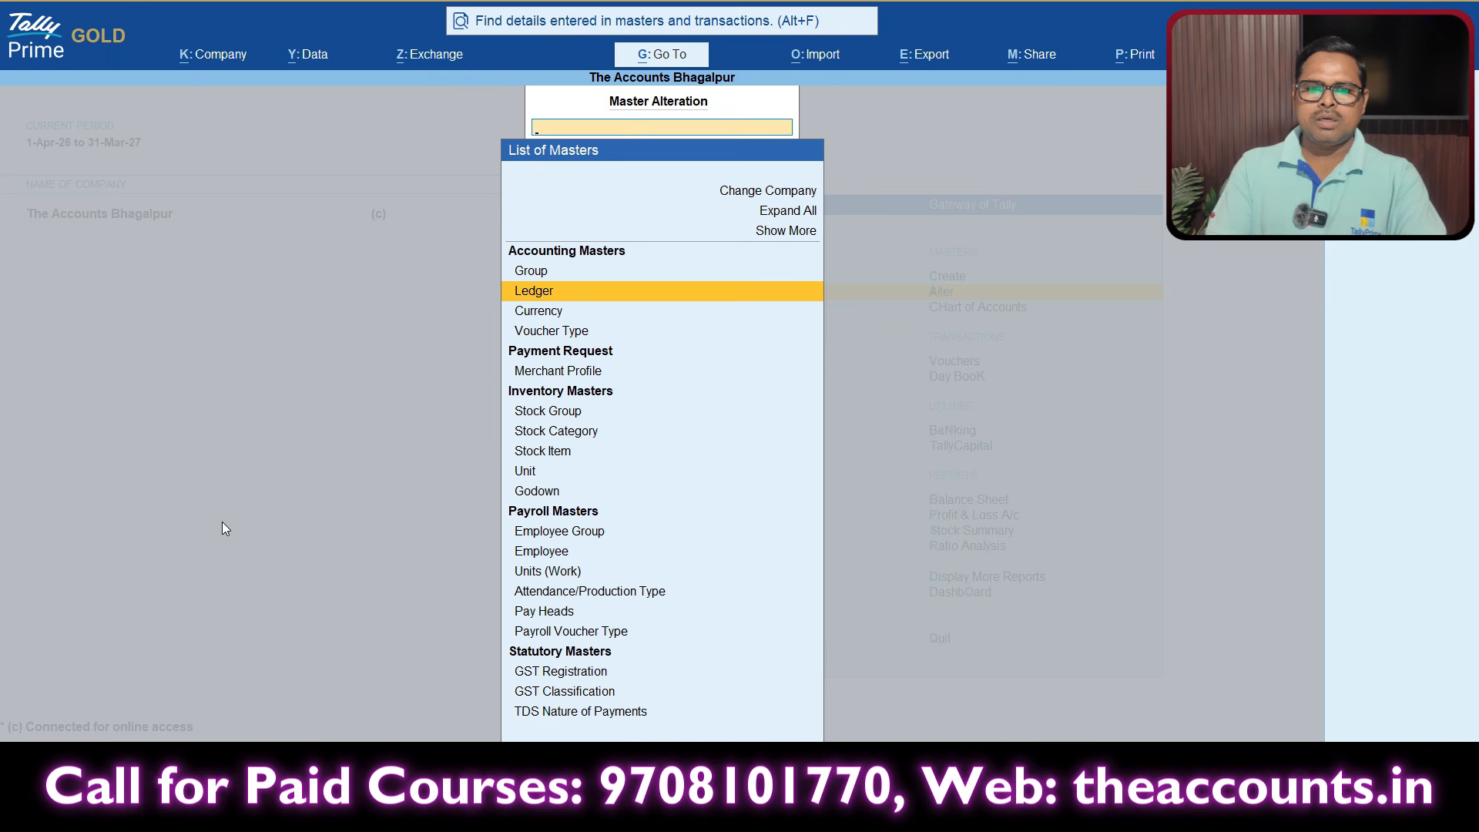
key(Down)
key(Down)
key(Down)
key(Down)
key(Down)
key(Down)
key(Return)
Open the stock item Bajaj Oil - 100ML for alteration.
key(Down)
key(Down)
key(Down)
key(Up)
key(Up)
key(Up)
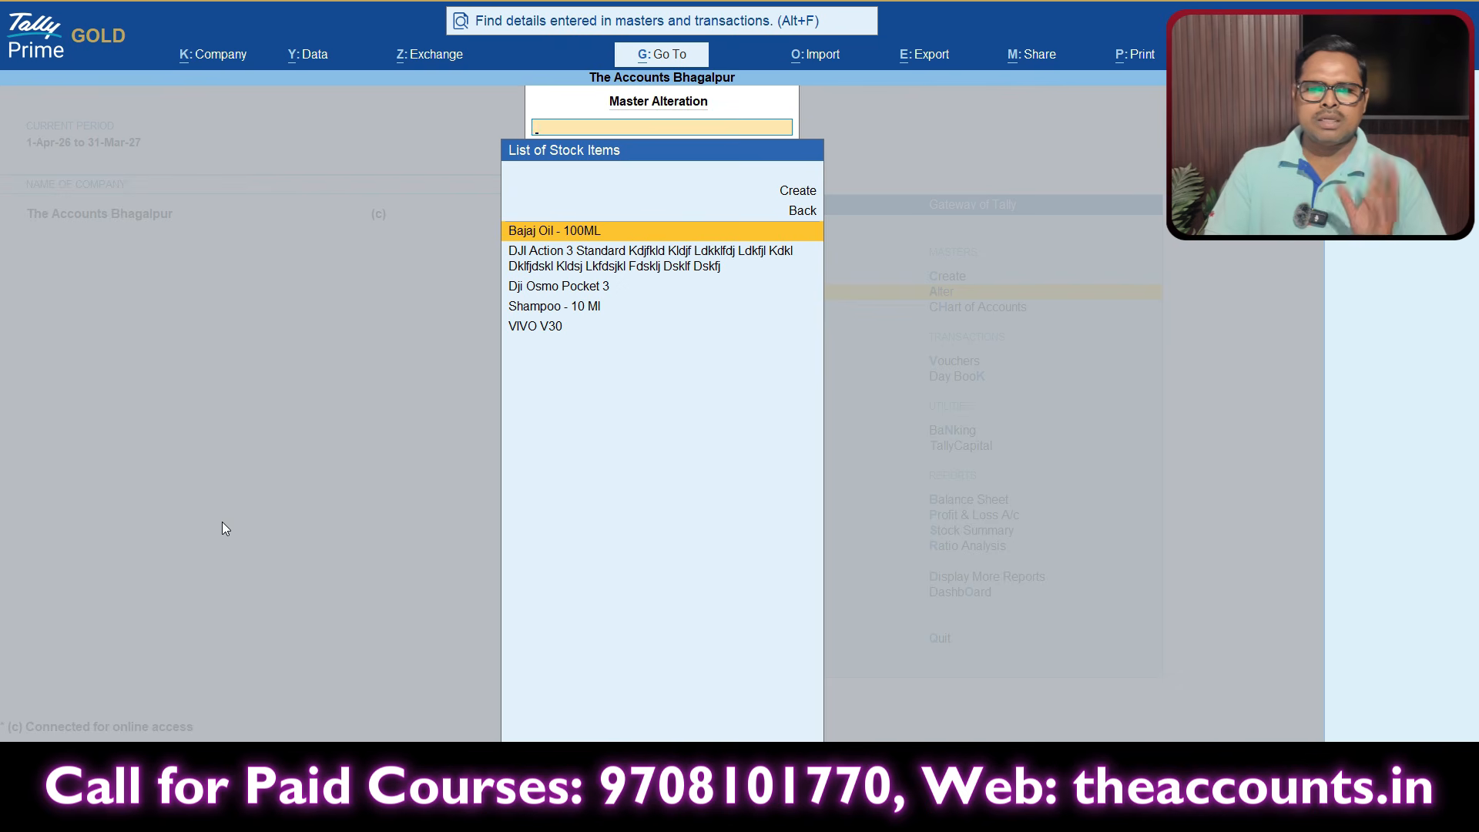
key(Return)
click(104, 98)
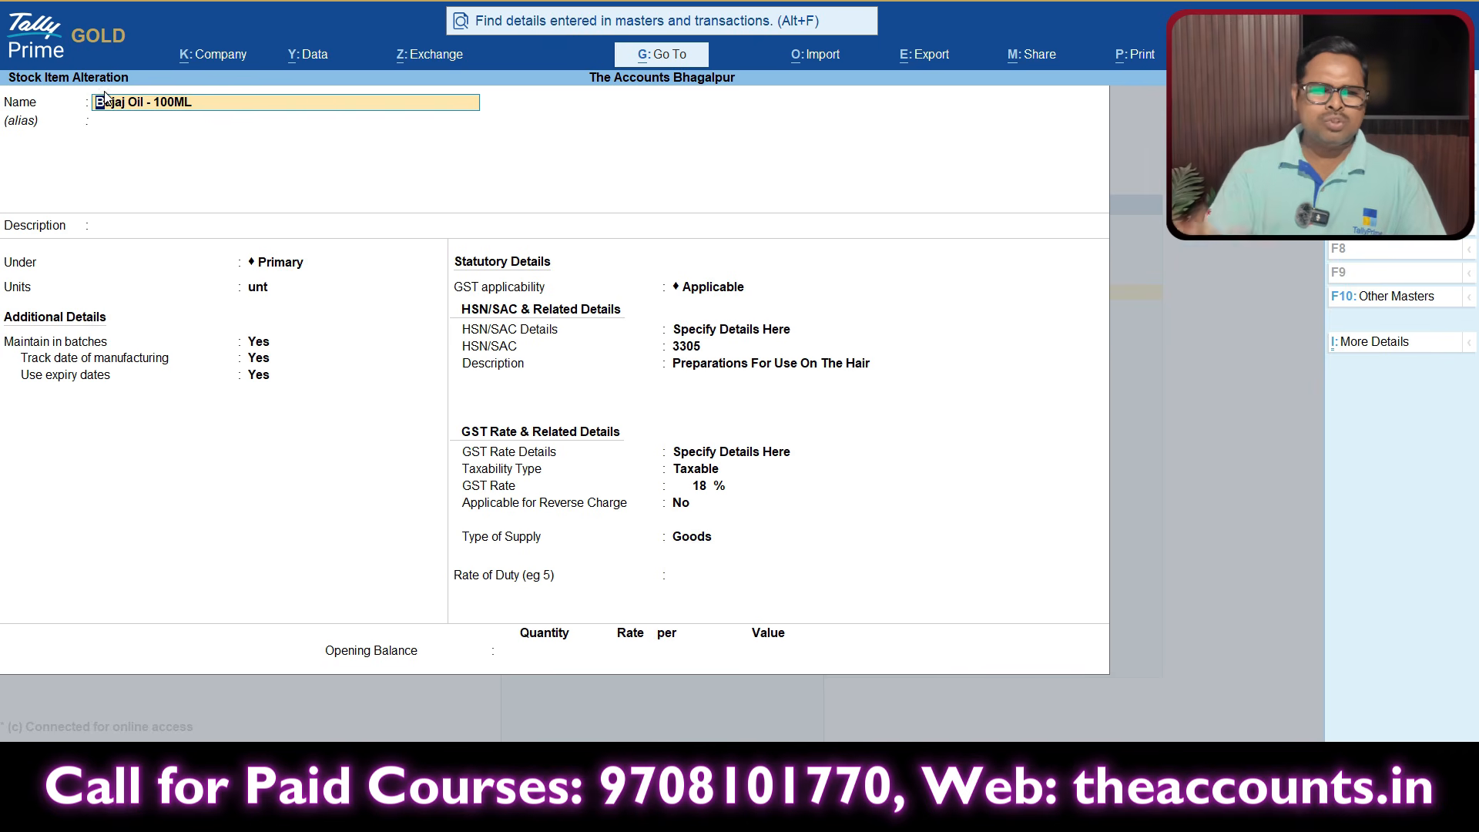
Go to the item's additional details and examine the batch, manufacturing date and expiry date settings.
key(Return)
key(Return)
key(Return)
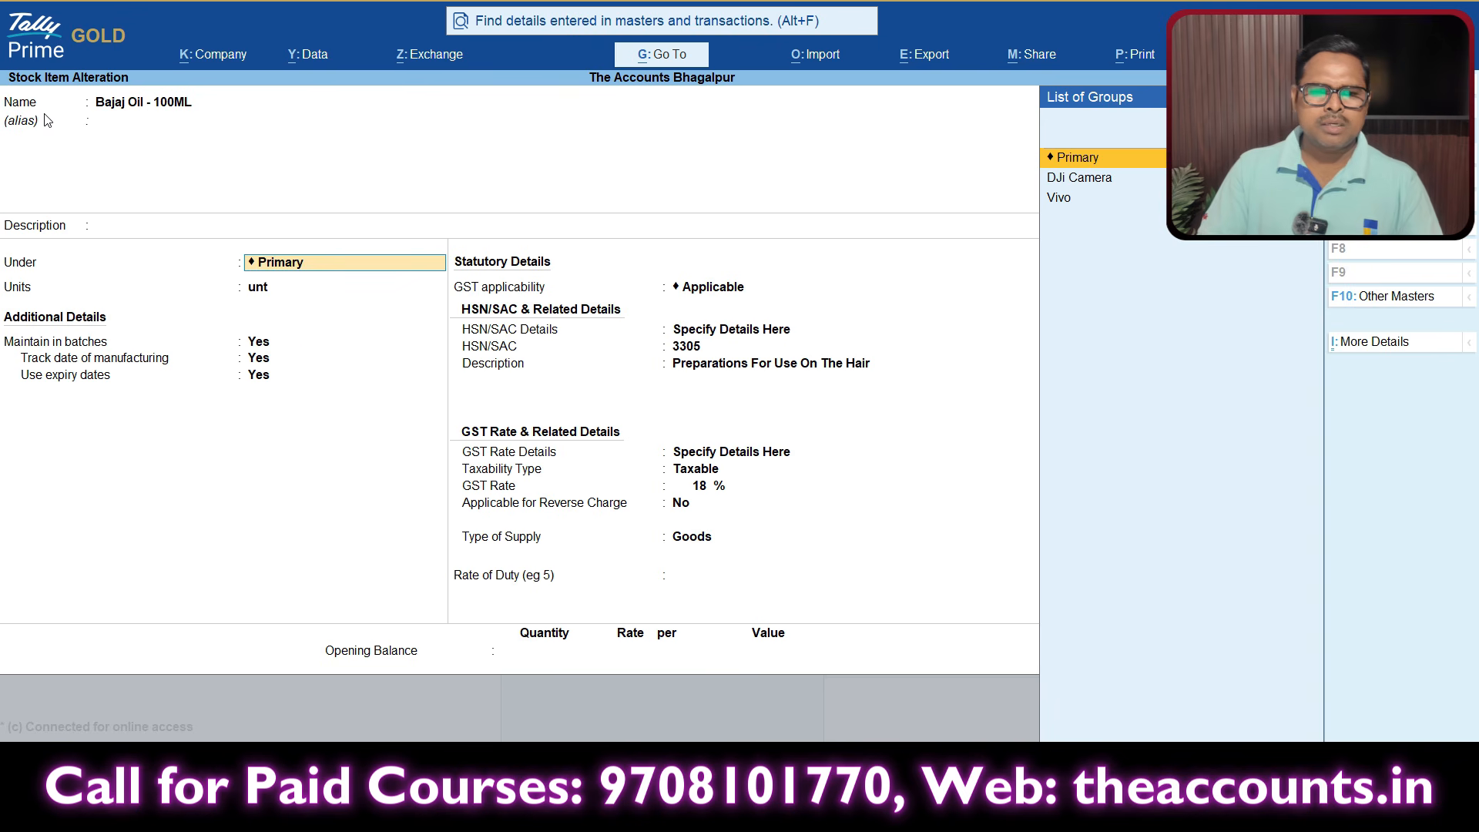
key(Return)
key(Return)
key(Return)
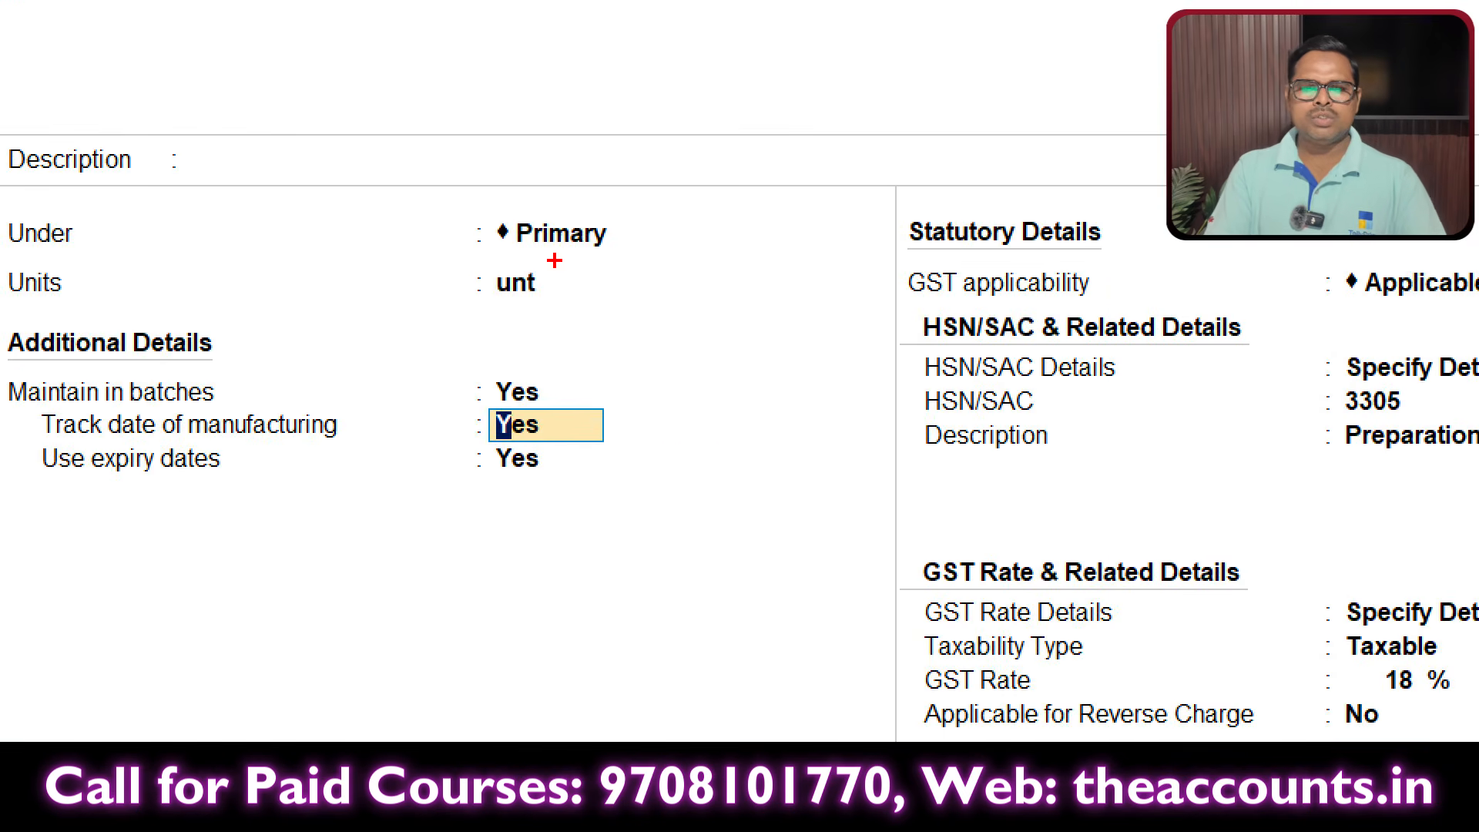
drag(455, 265, 388, 252)
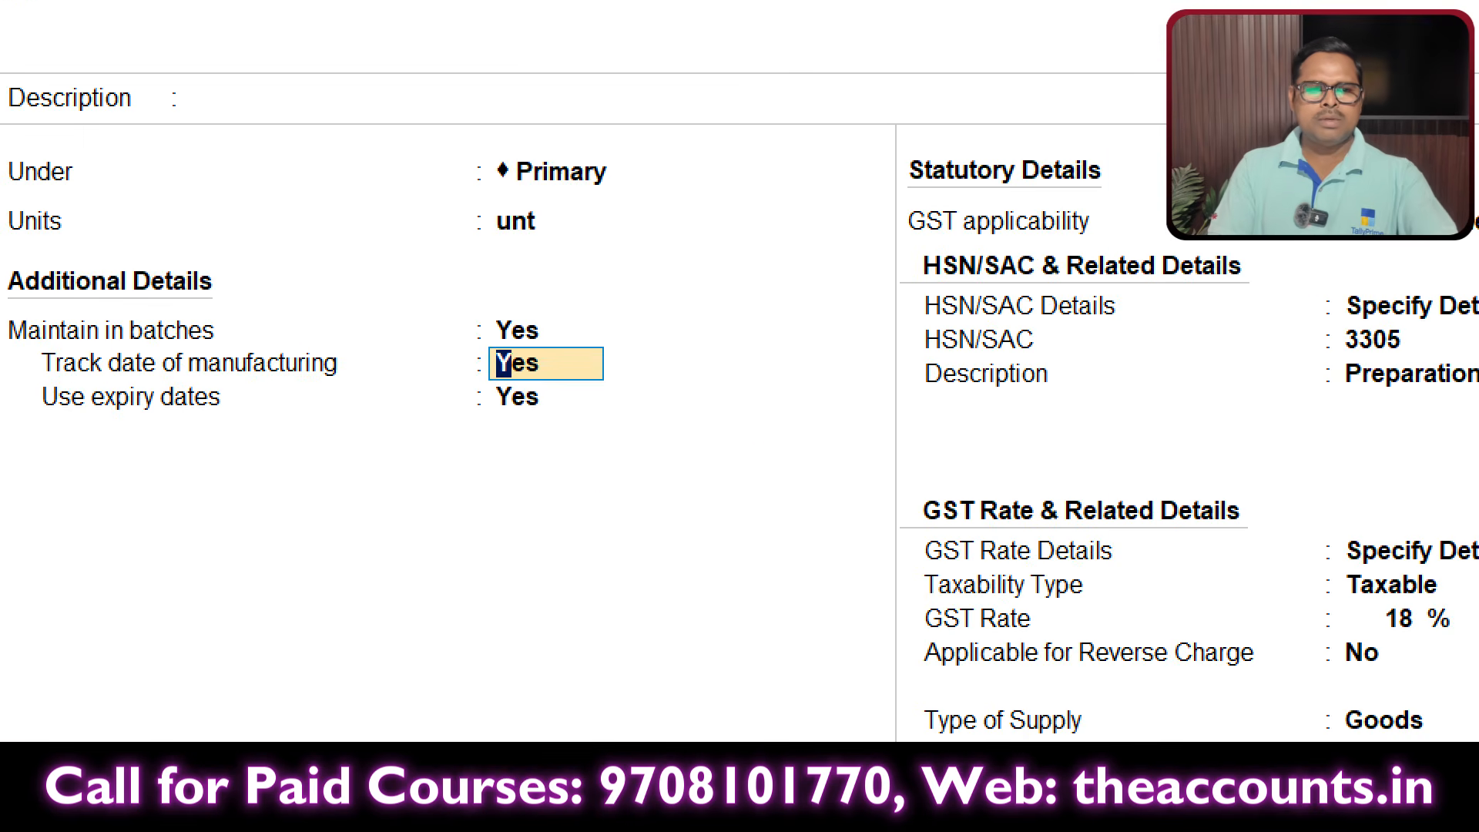
drag(104, 292, 1, 433)
mouse_move(1, 513)
mouse_down()
mouse_move(423, 295)
mouse_move(202, 236)
mouse_up()
drag(121, 351, 391, 340)
drag(244, 384, 411, 386)
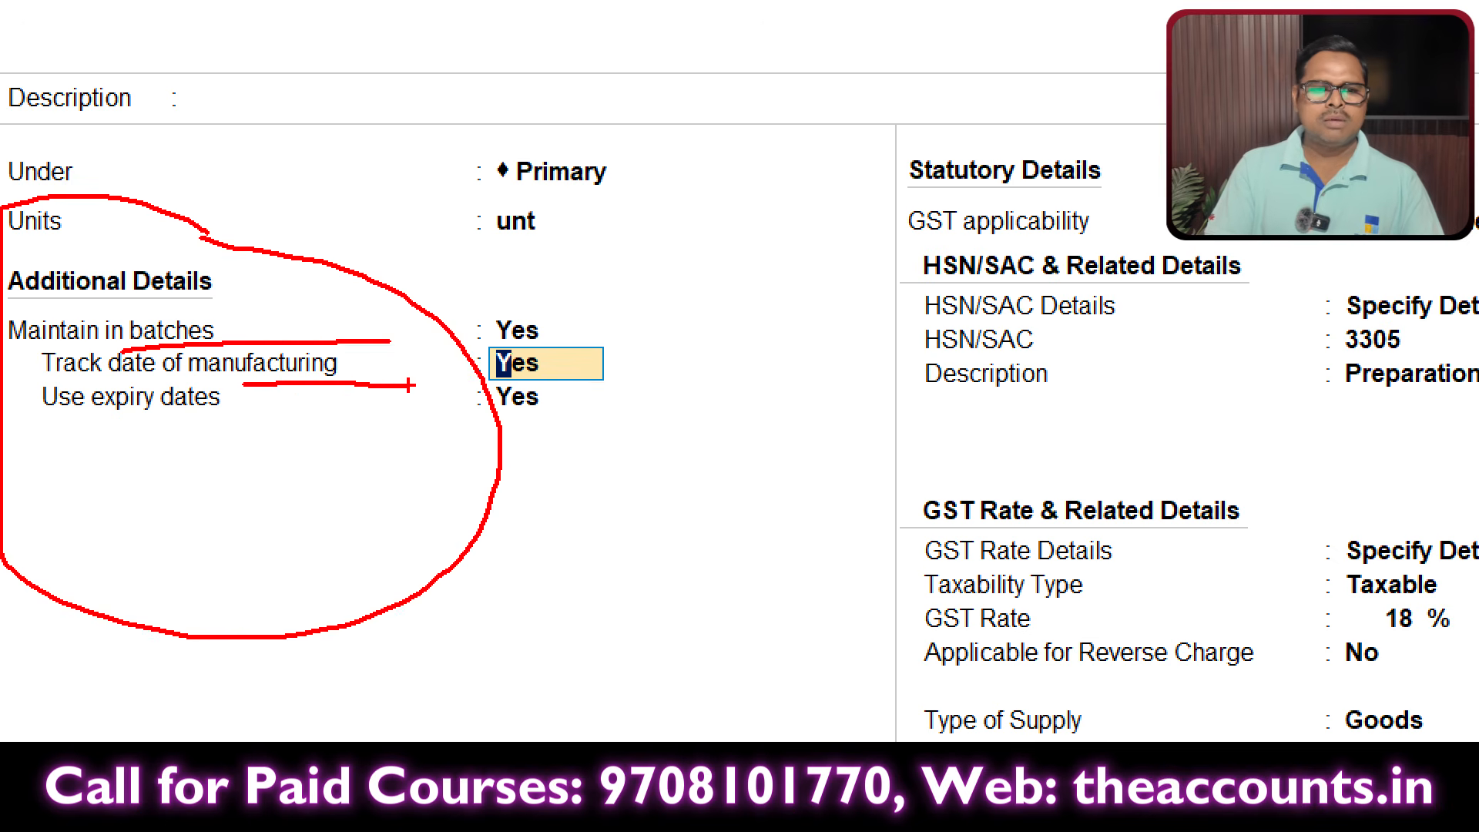
drag(44, 433, 349, 433)
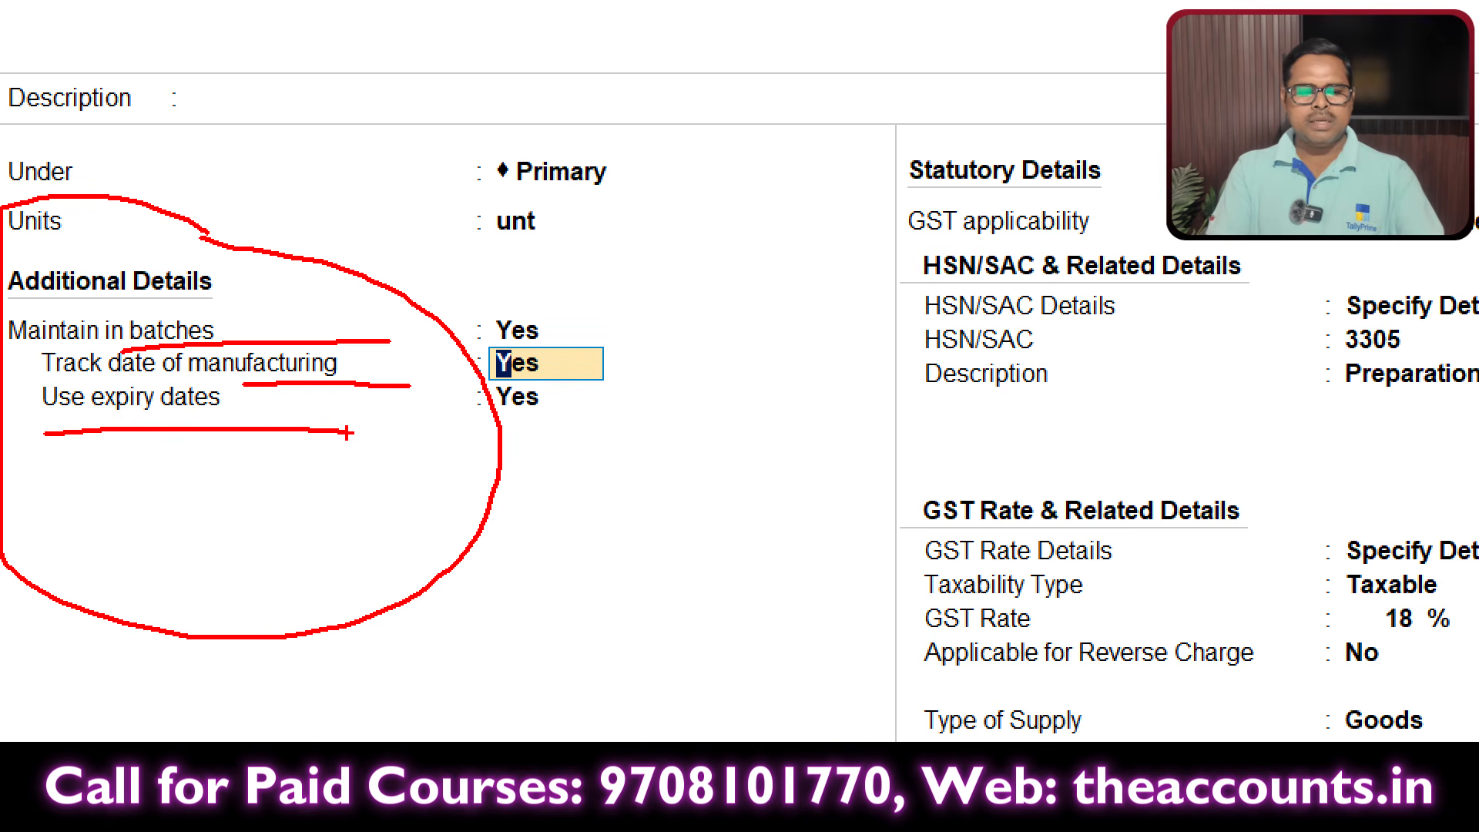
key(Escape)
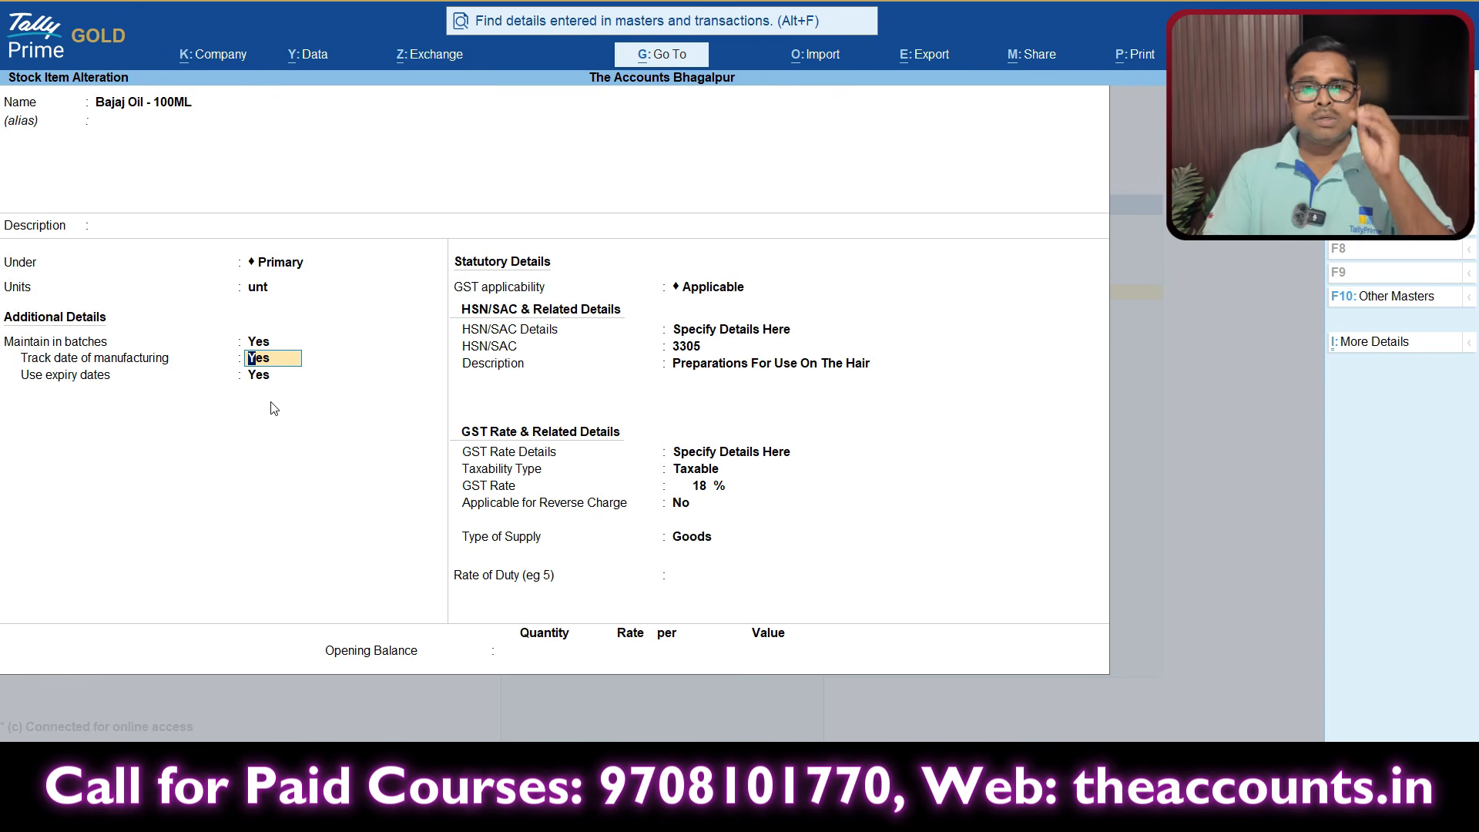
Go through the item's remaining HSN/SAC and GST details, accept the stock item and return to the Gateway of Tally.
key(Return)
key(Return)
key(Return)
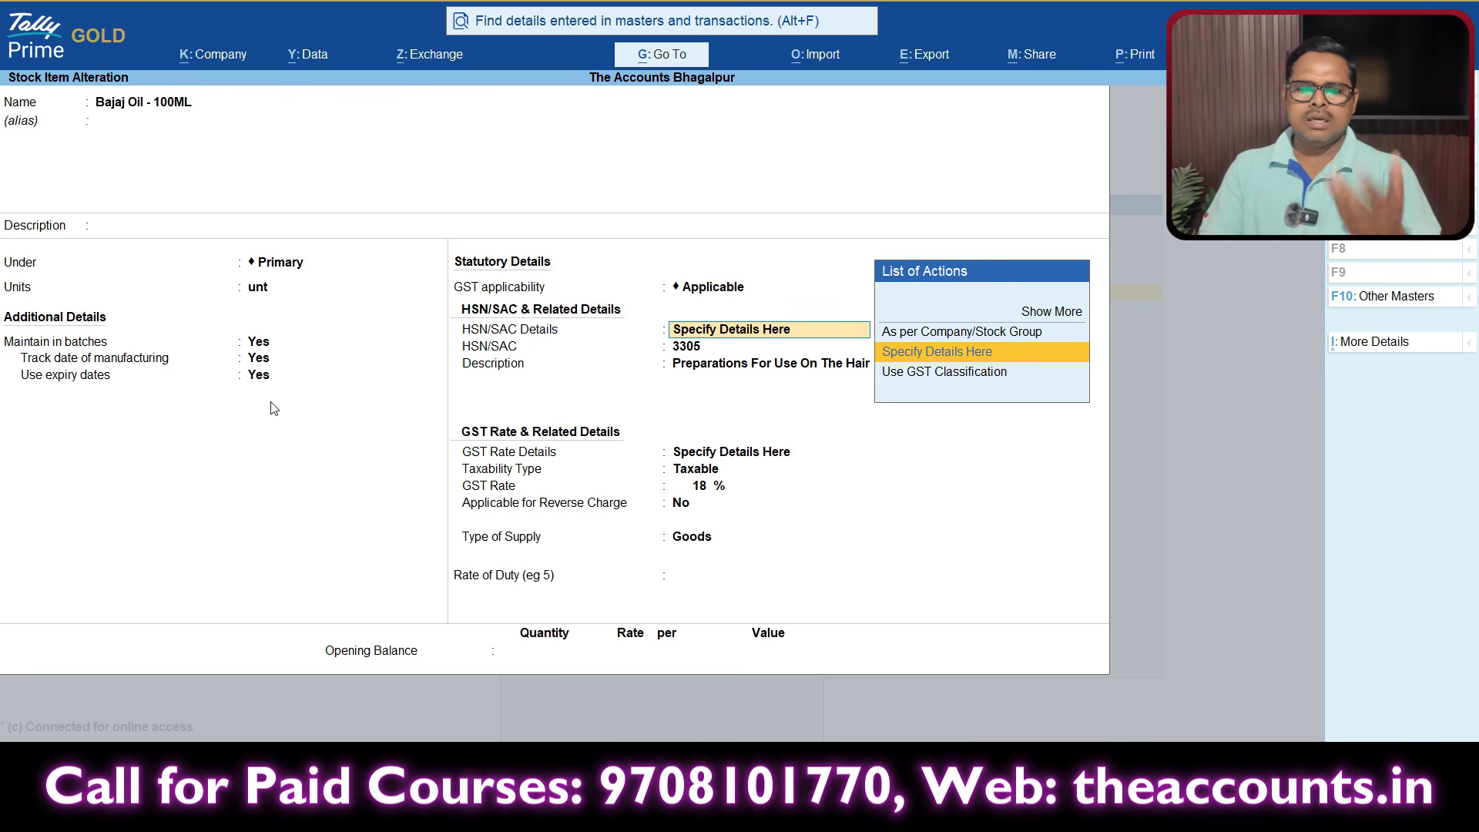
key(Return)
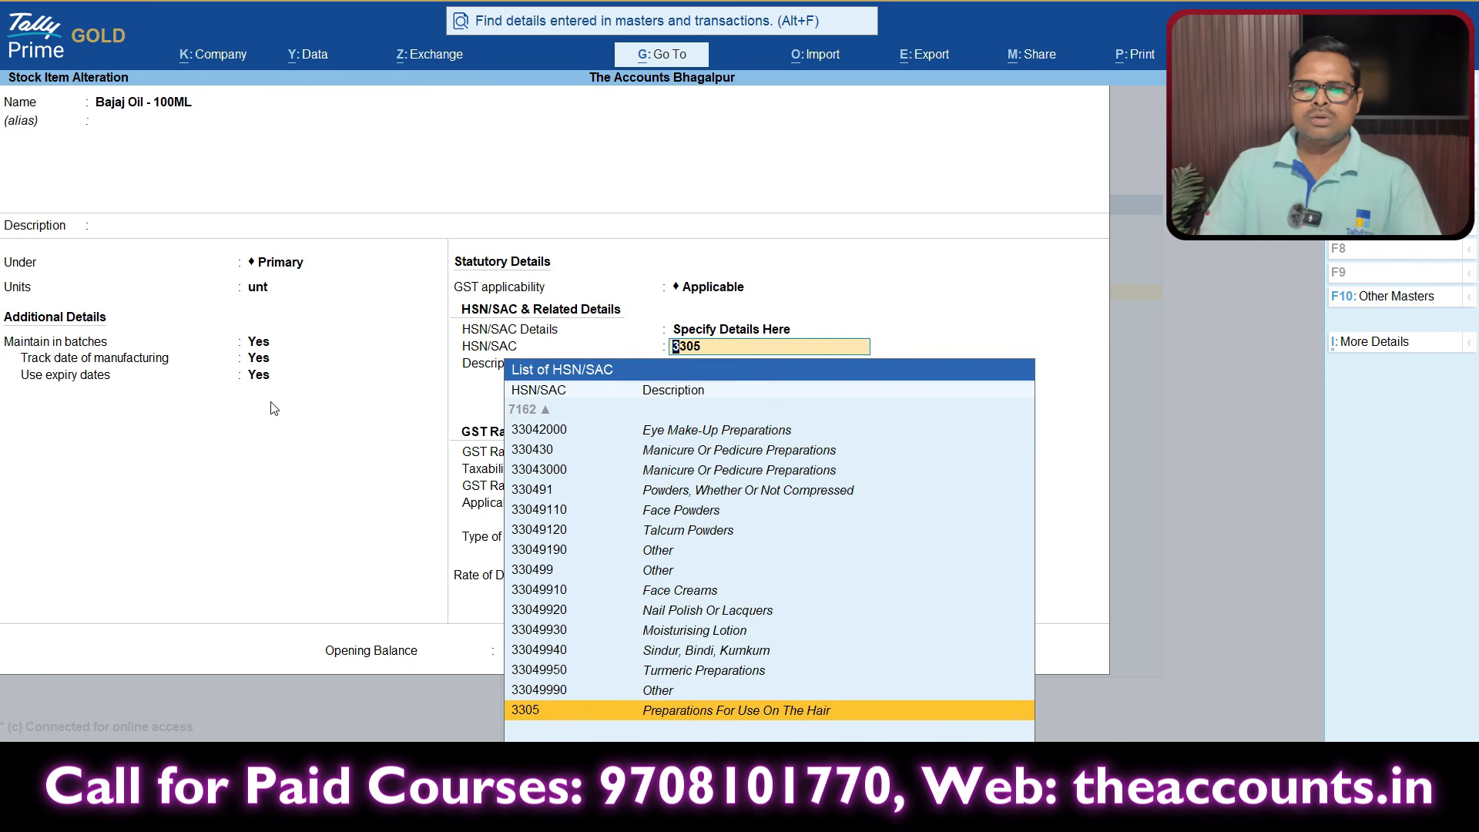
key(Return)
key(Return)
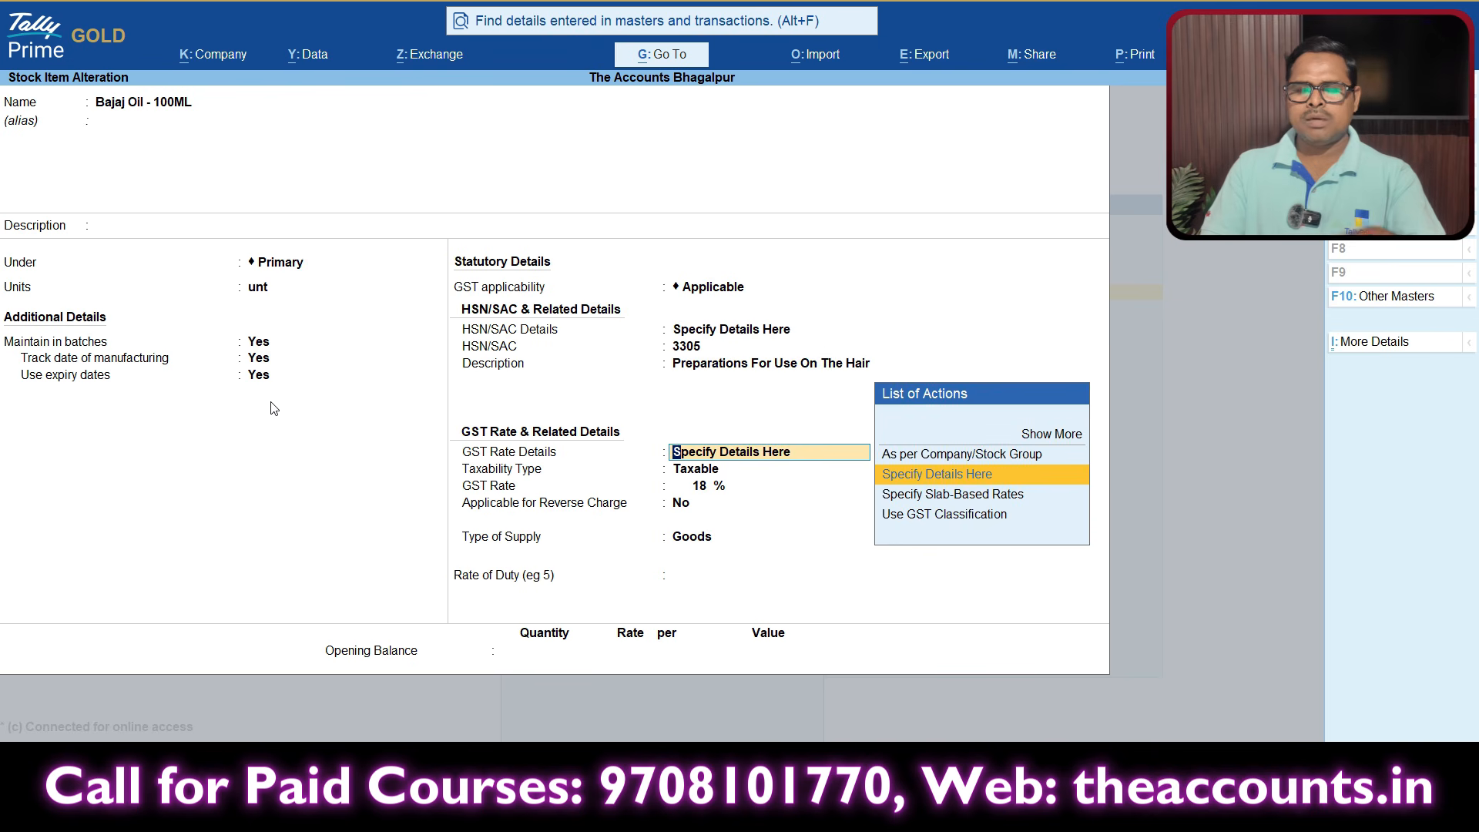
key(Return)
key(Return)
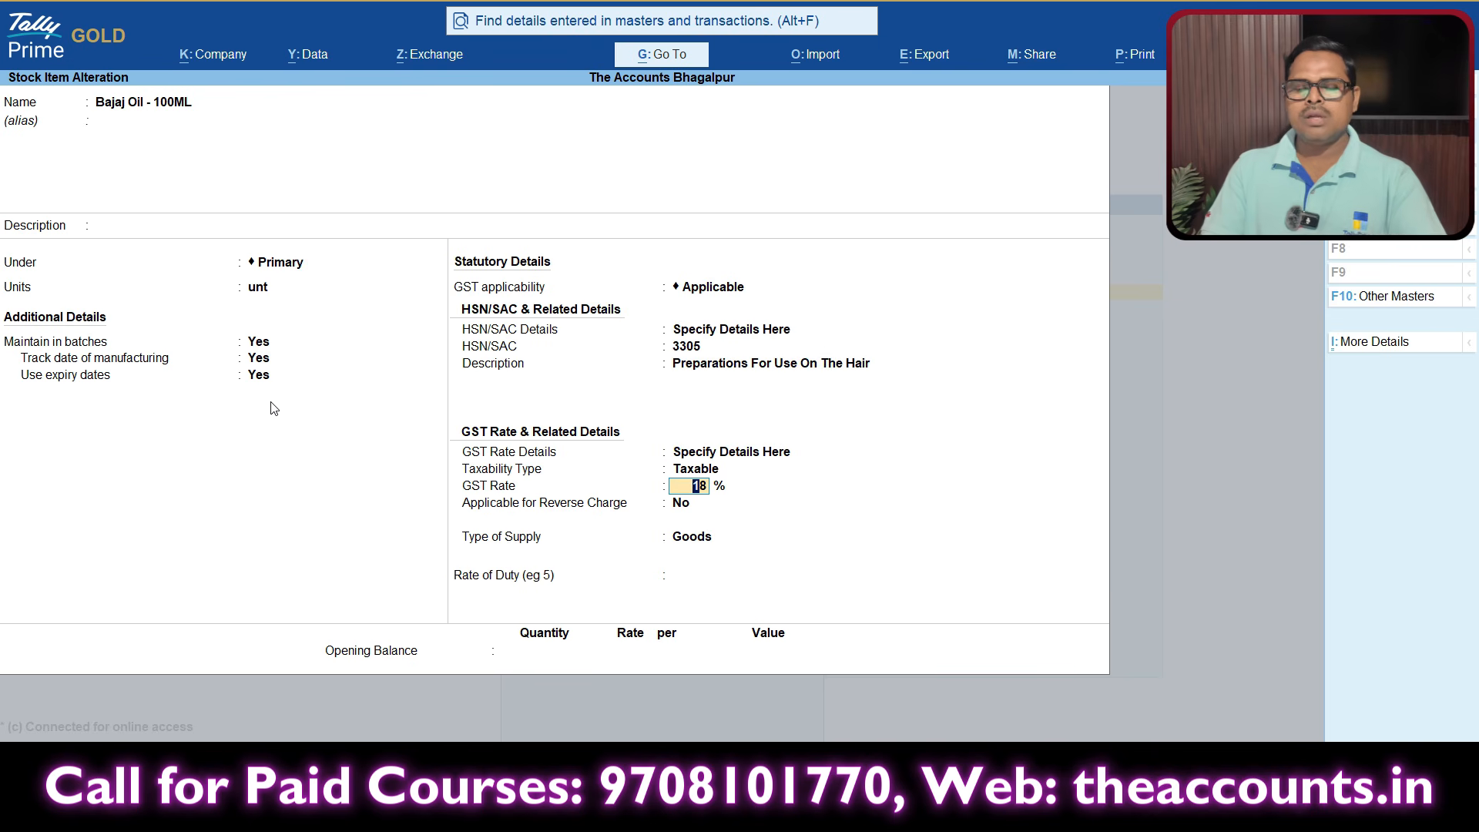
key(Return)
key(Return)
key(Return)
key(Return)
key(Return)
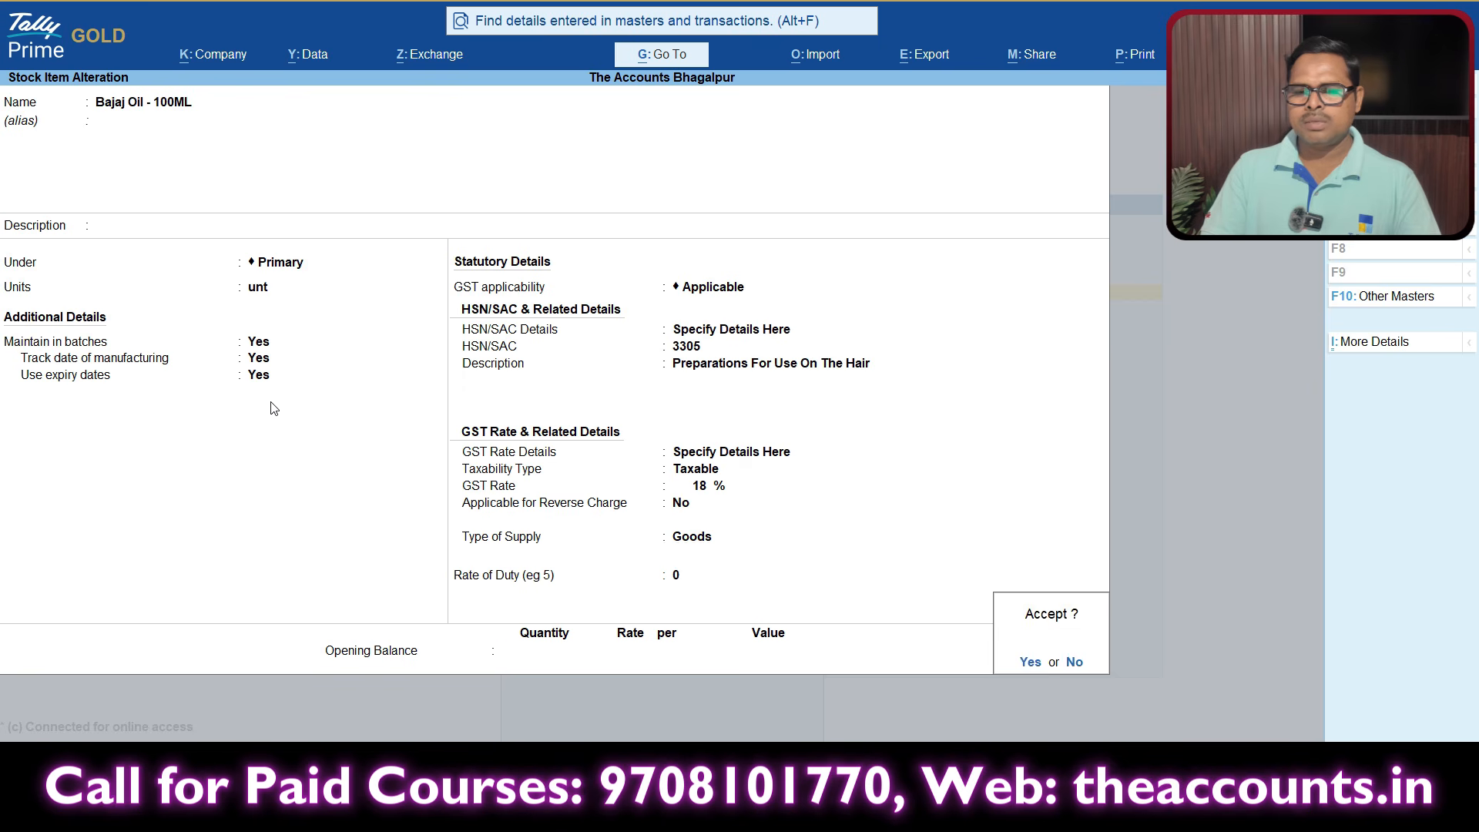
key(Return)
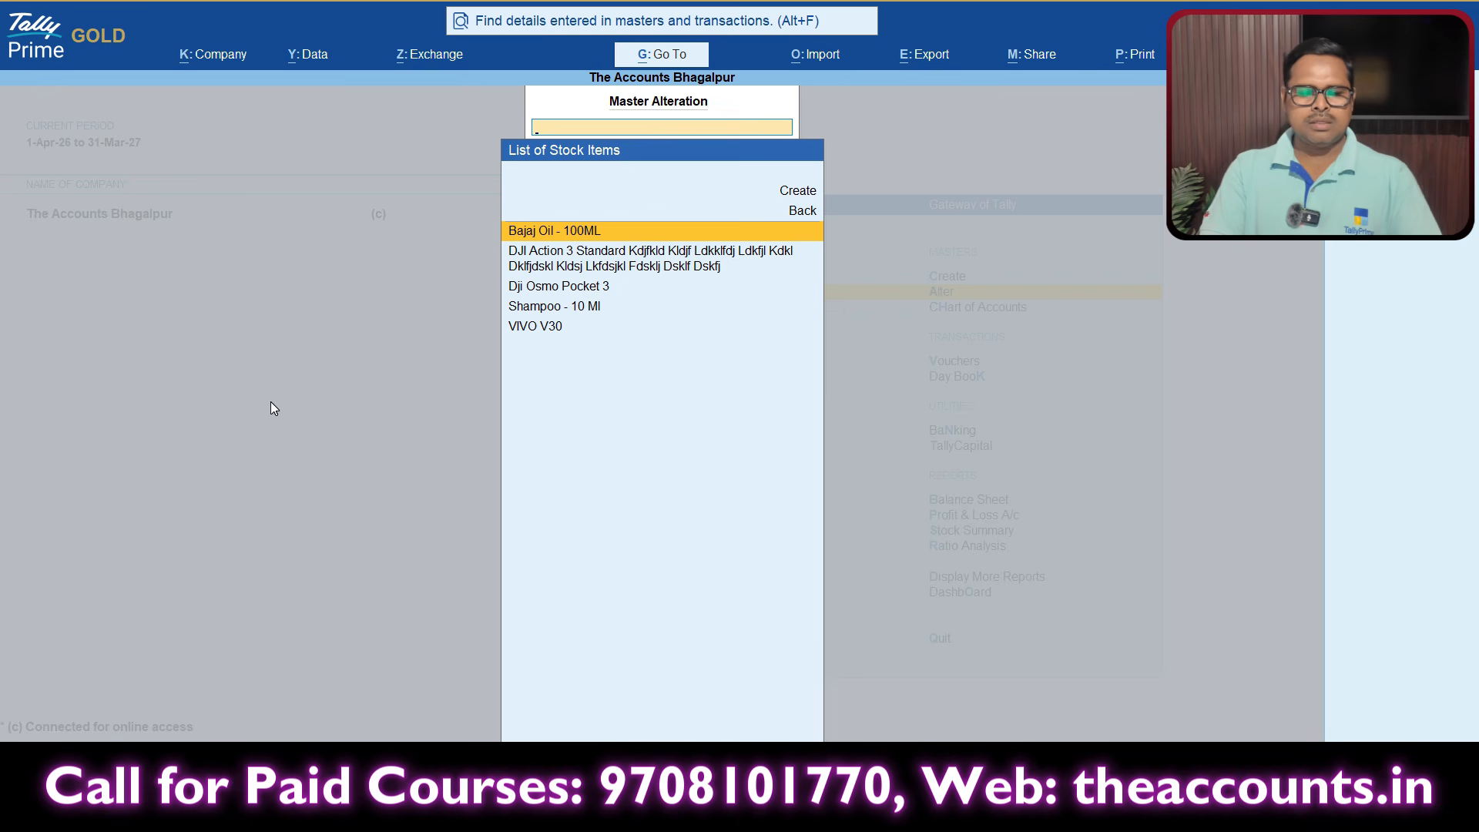
key(Escape)
key(Escape)
key(Escape)
key(Escape)
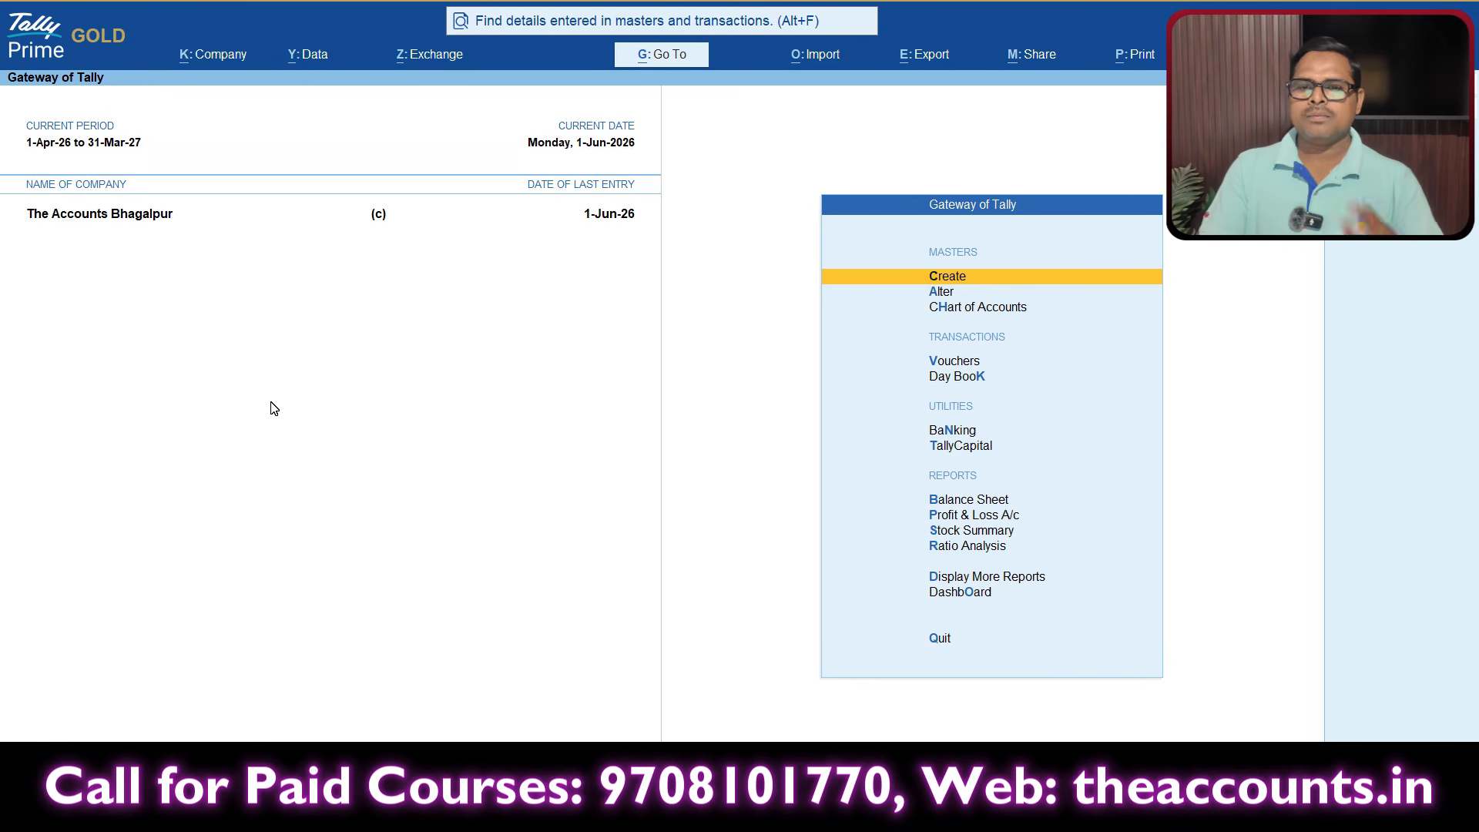
Start a purchase voucher with supplier invoice number 252 dated 1-Jun-26.
key(Down)
key(Down)
key(Down)
key(Down)
key(Up)
key(Return)
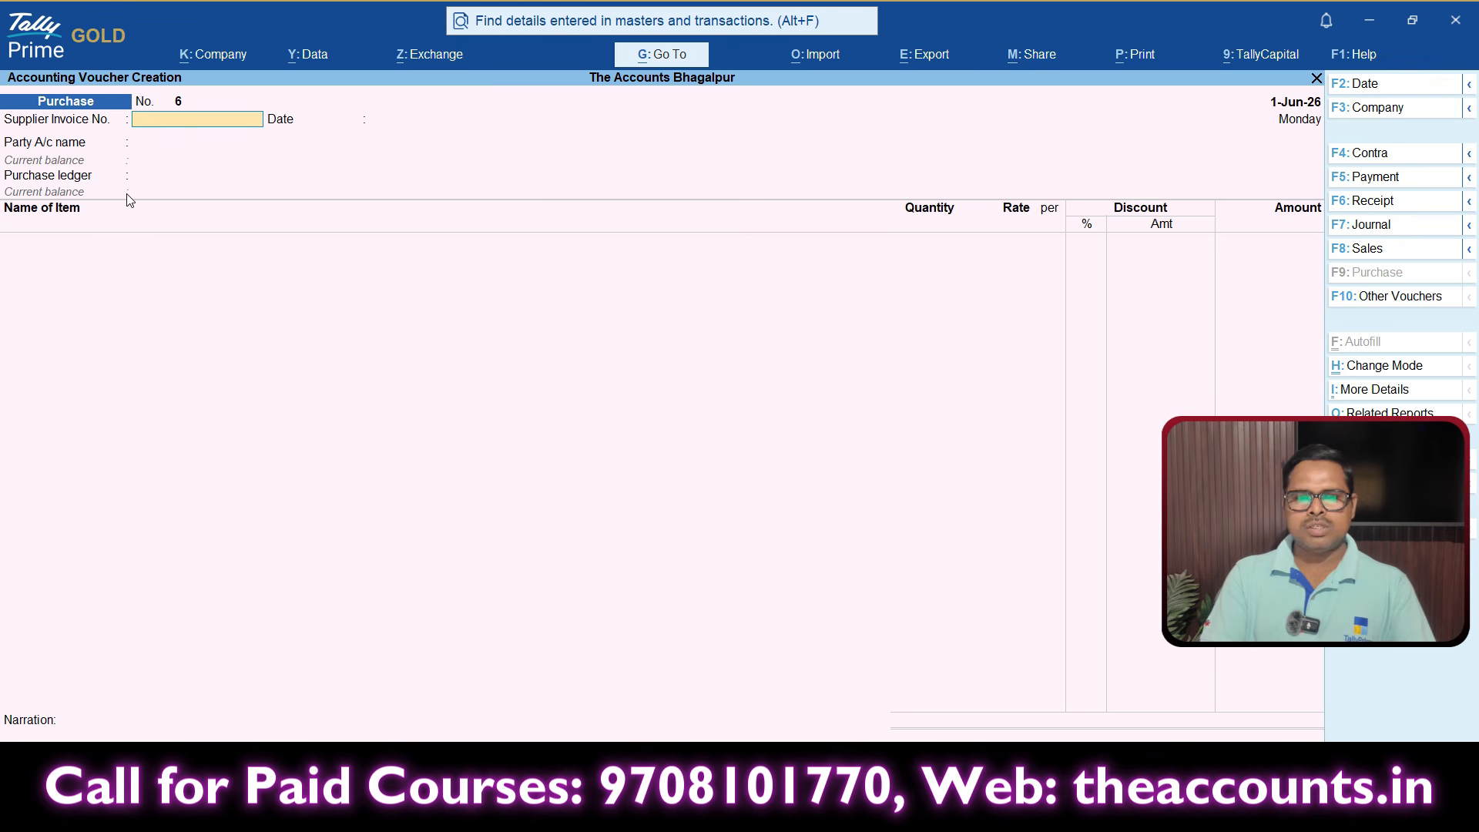
text(252)
key(Return)
key(Return)
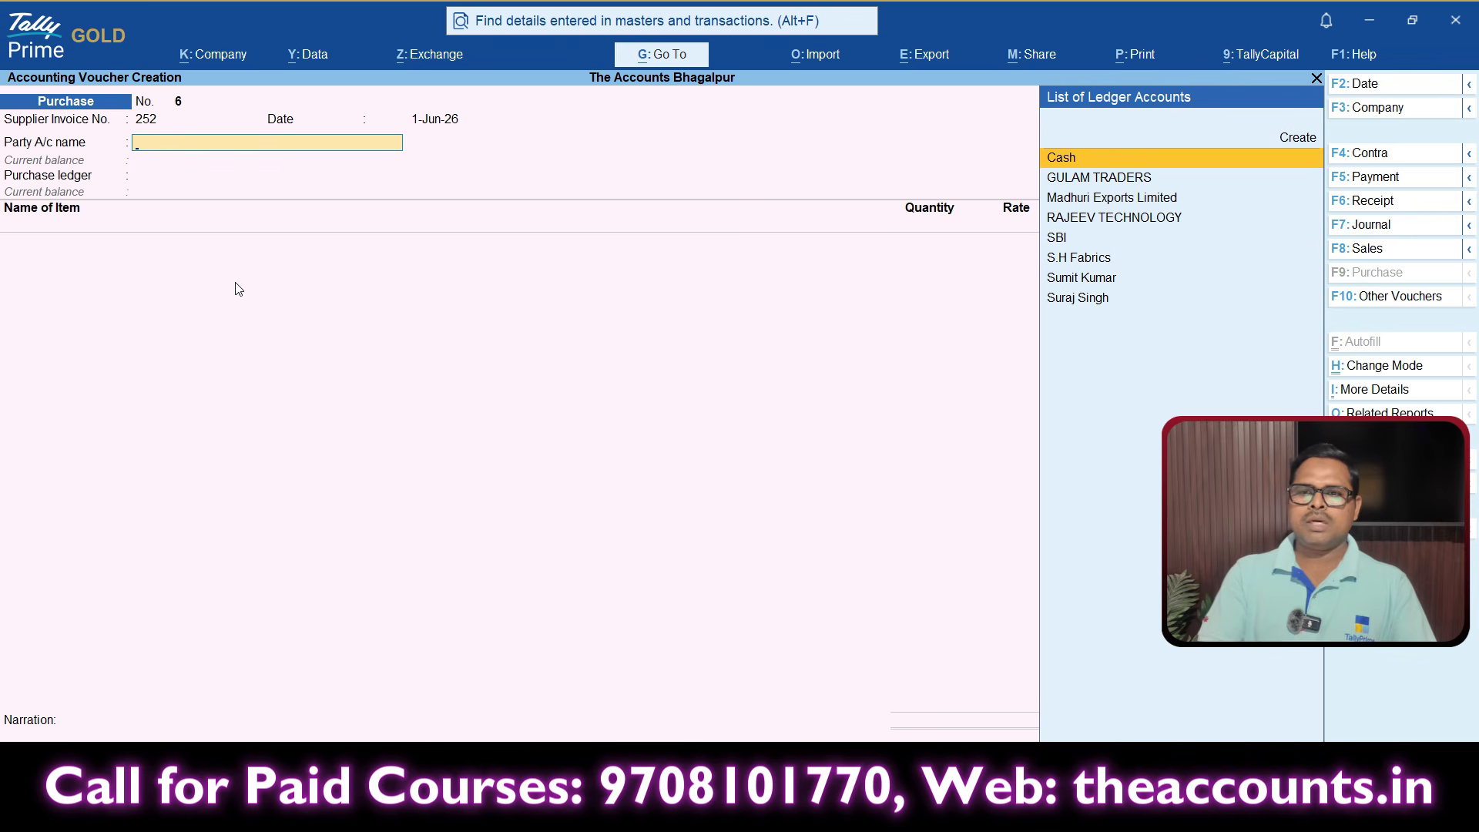
Select GULAM TRADERS as the party, leave the receipt and party details unchanged, and set the purchase ledger to Purchase Local.
key(Down)
key(Return)
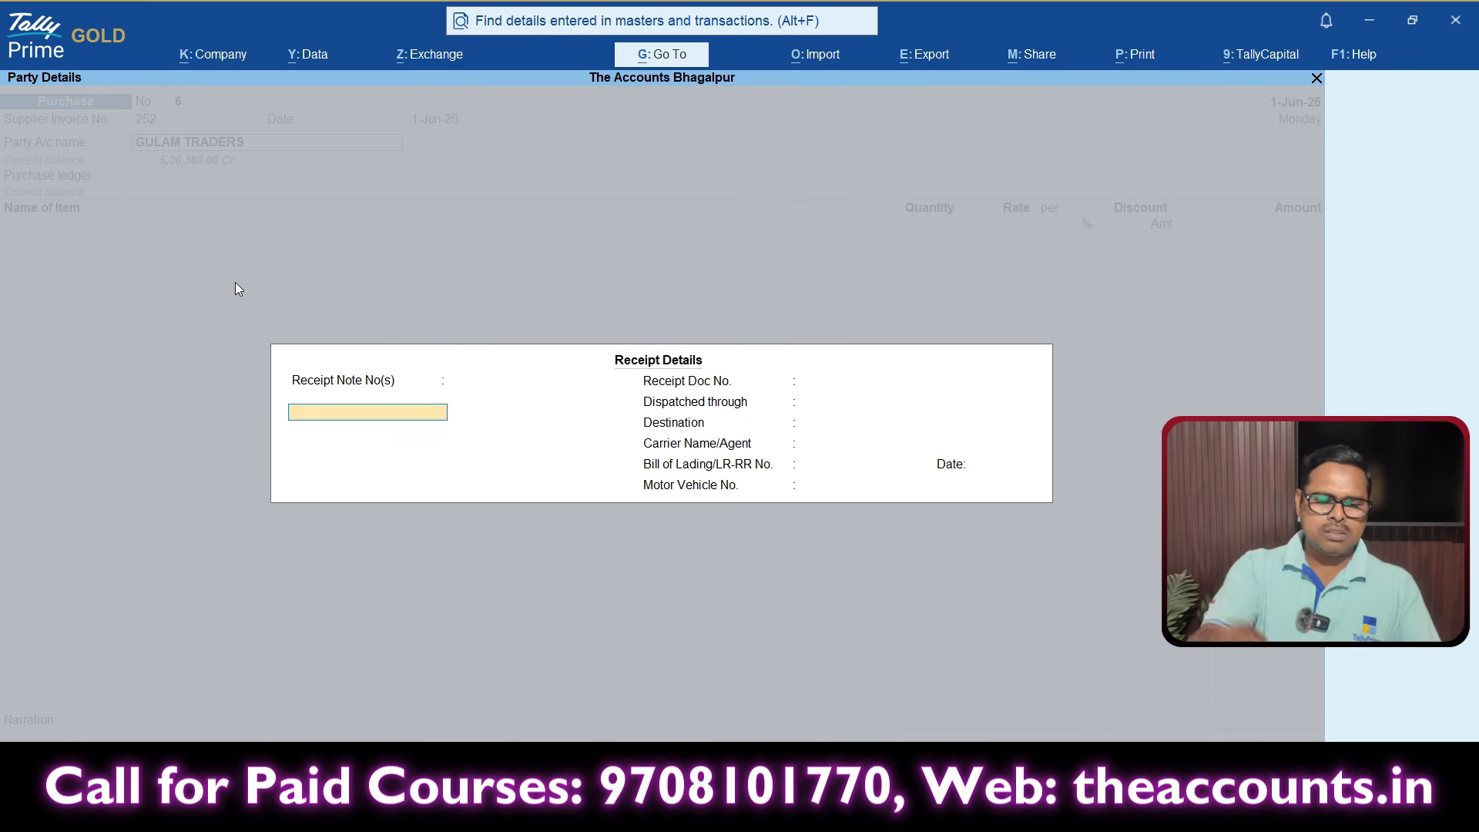
key(Return)
key(Return)
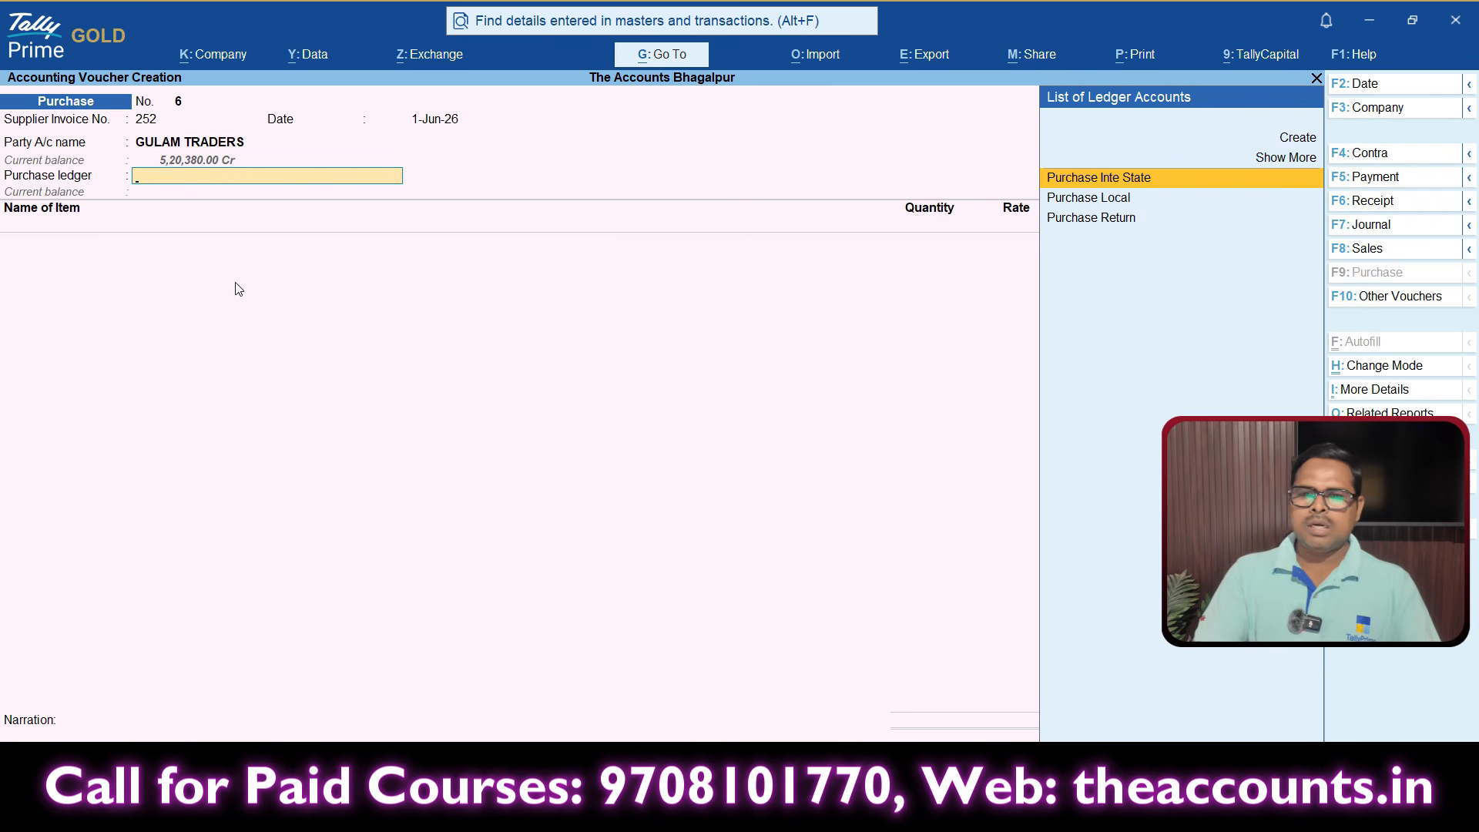
key(Down)
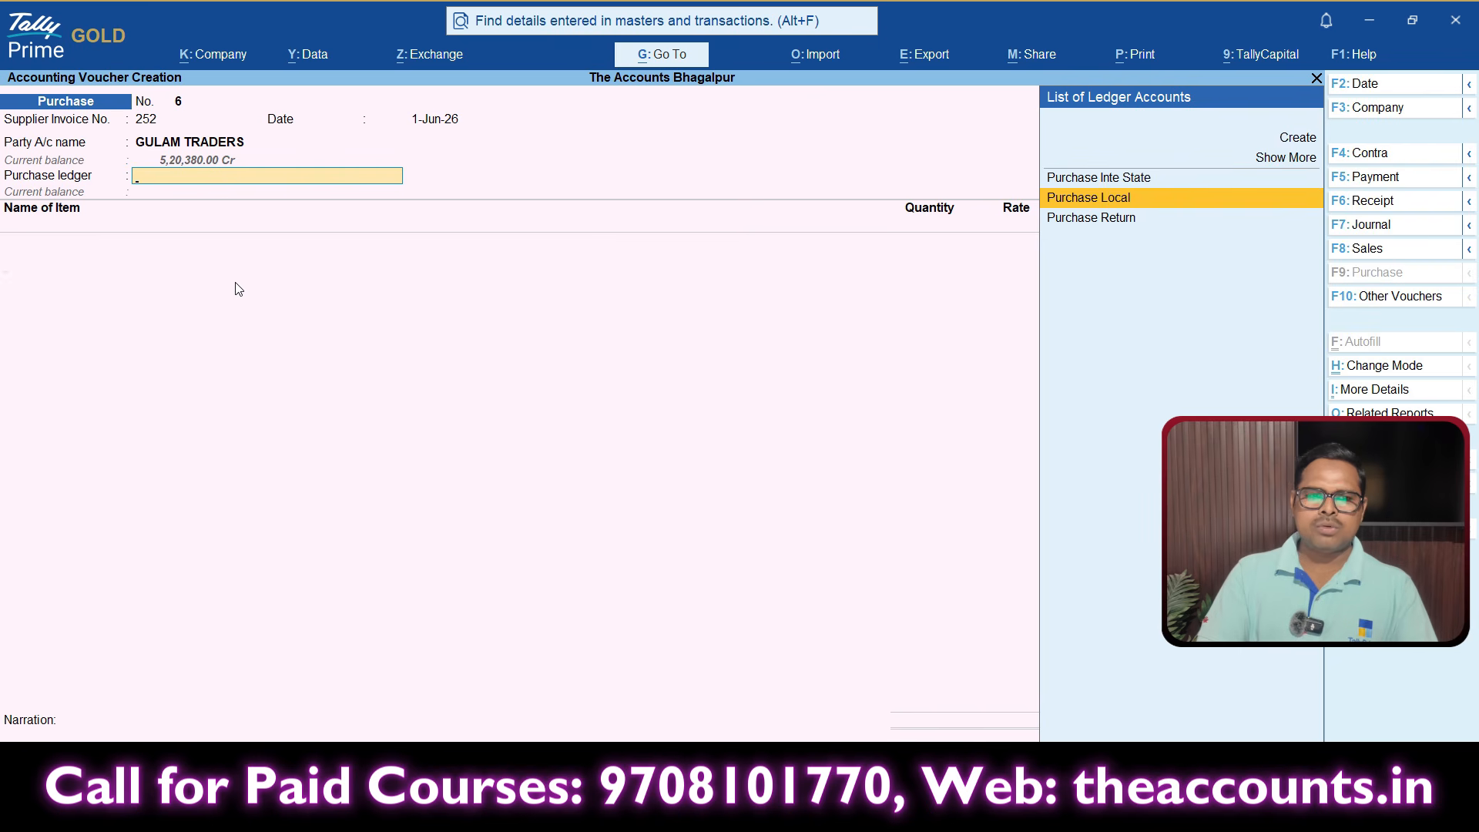
key(Return)
Add the stock item Bajaj Oil - 100ML and assign it the new batch number Bj-0001.
key(Return)
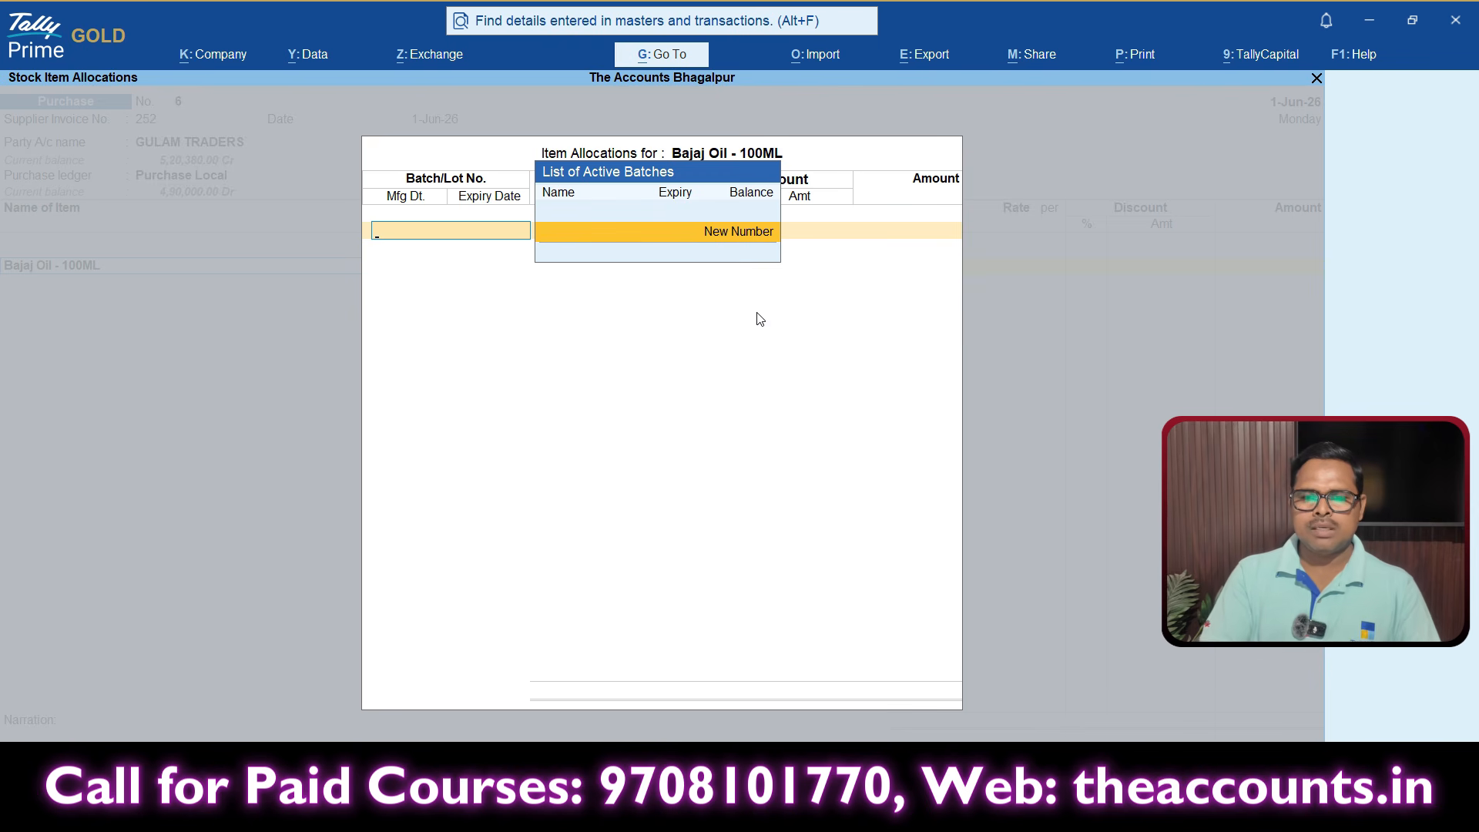
key(Return)
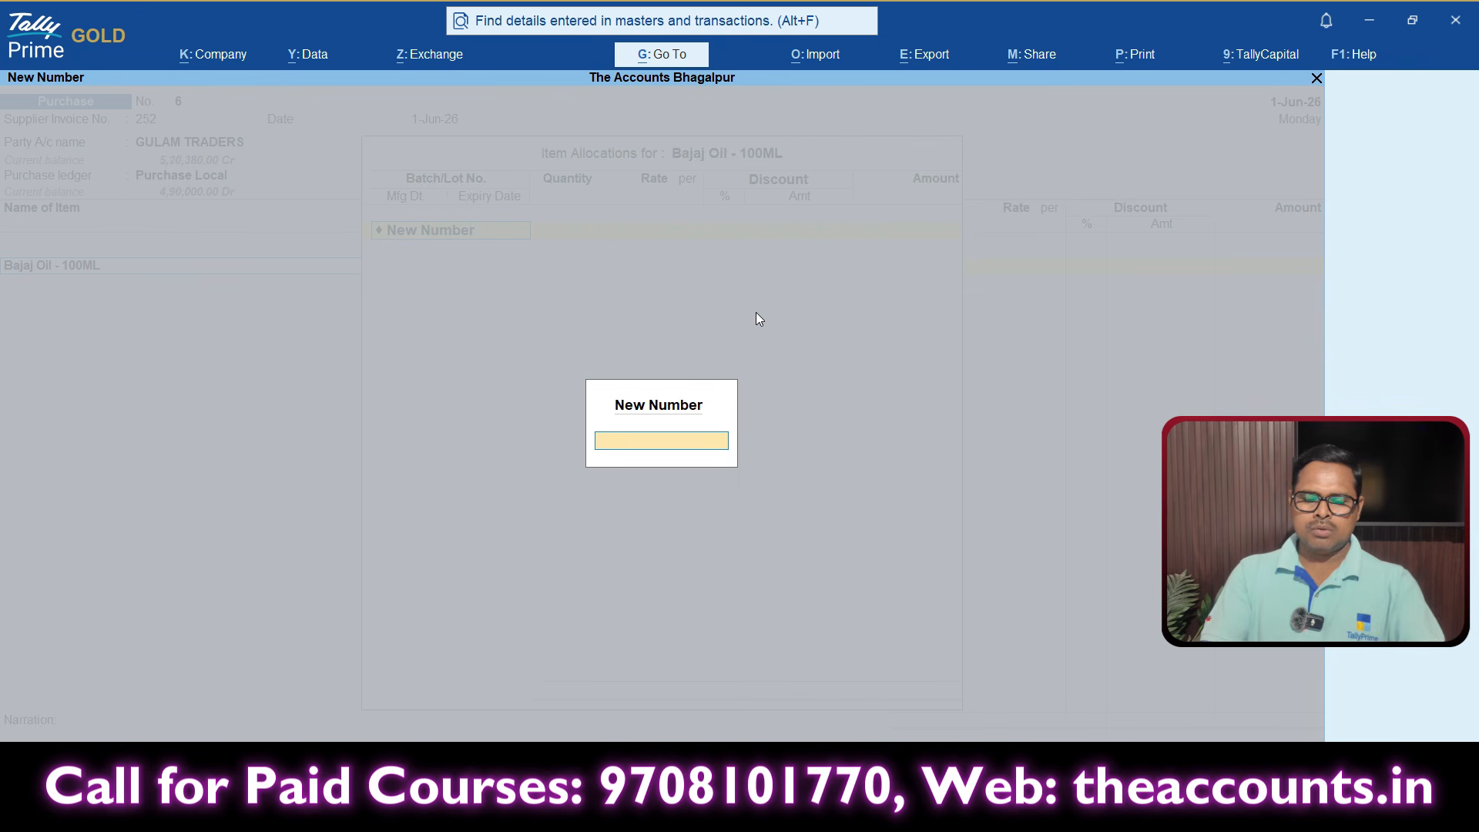
text(Bj-0001)
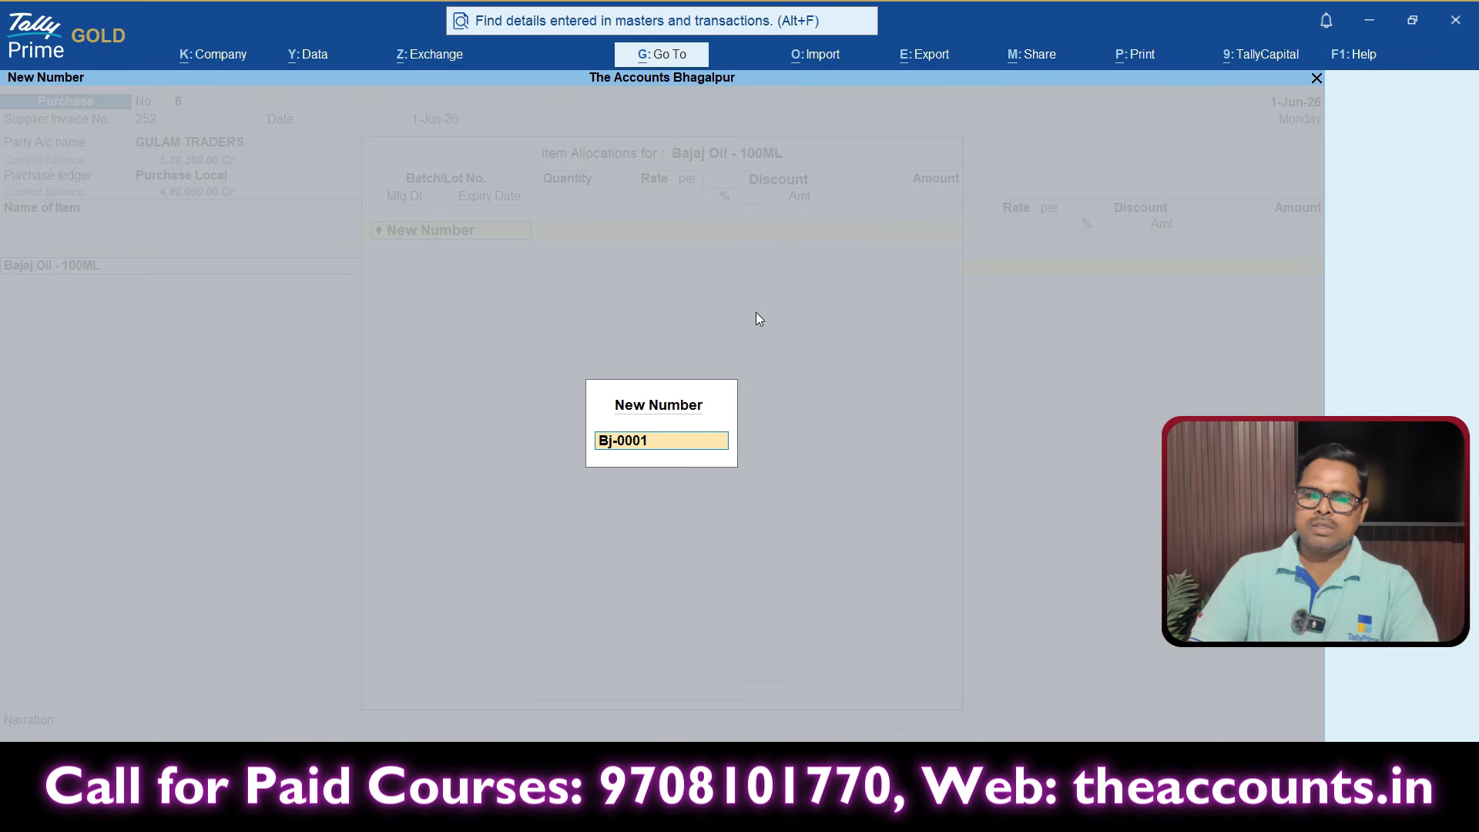
key(Return)
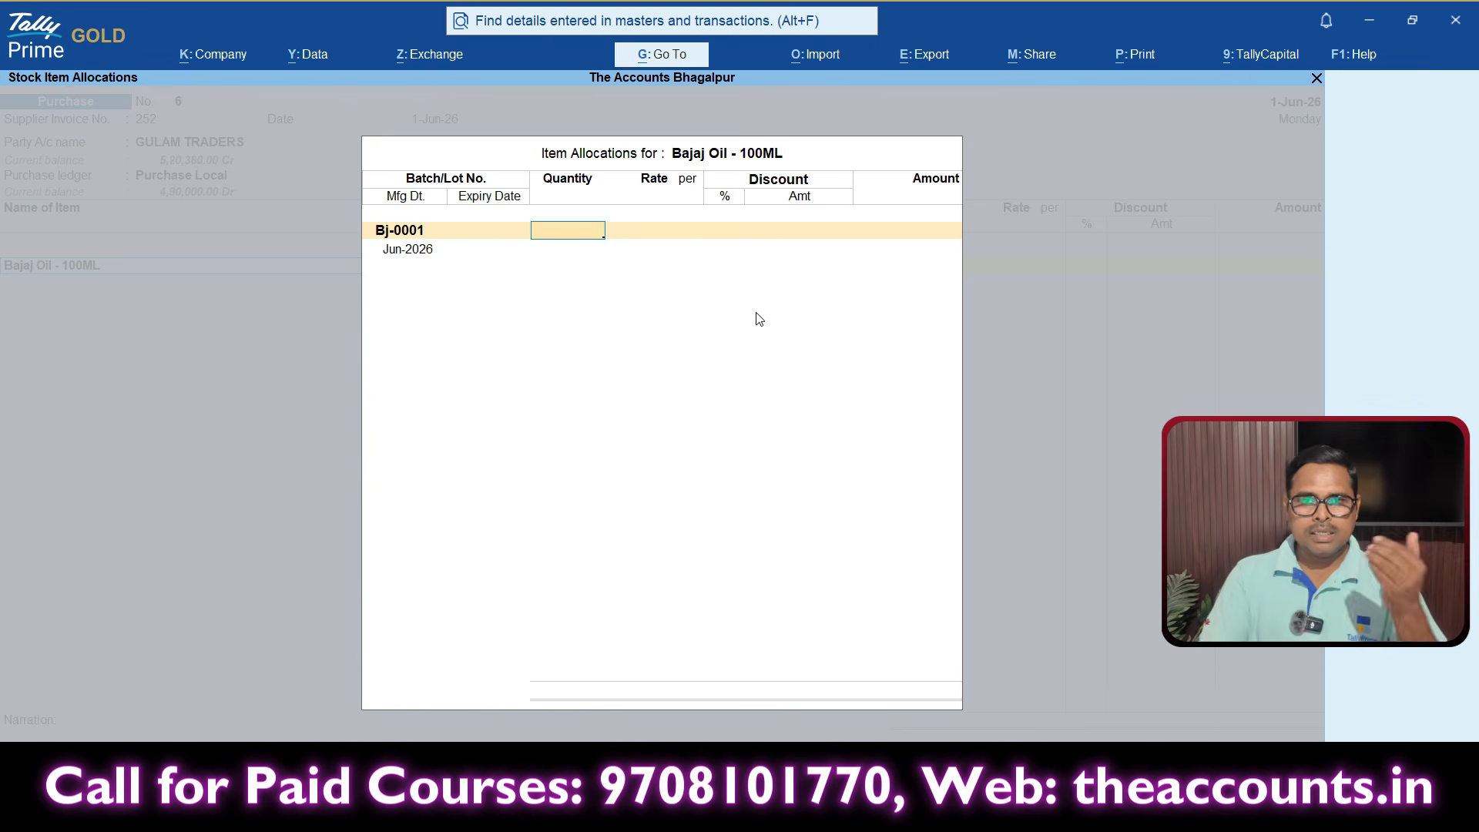
Enter 100 units at a rate of 50 for batch Bj-0001, without a discount.
text(100)
key(Return)
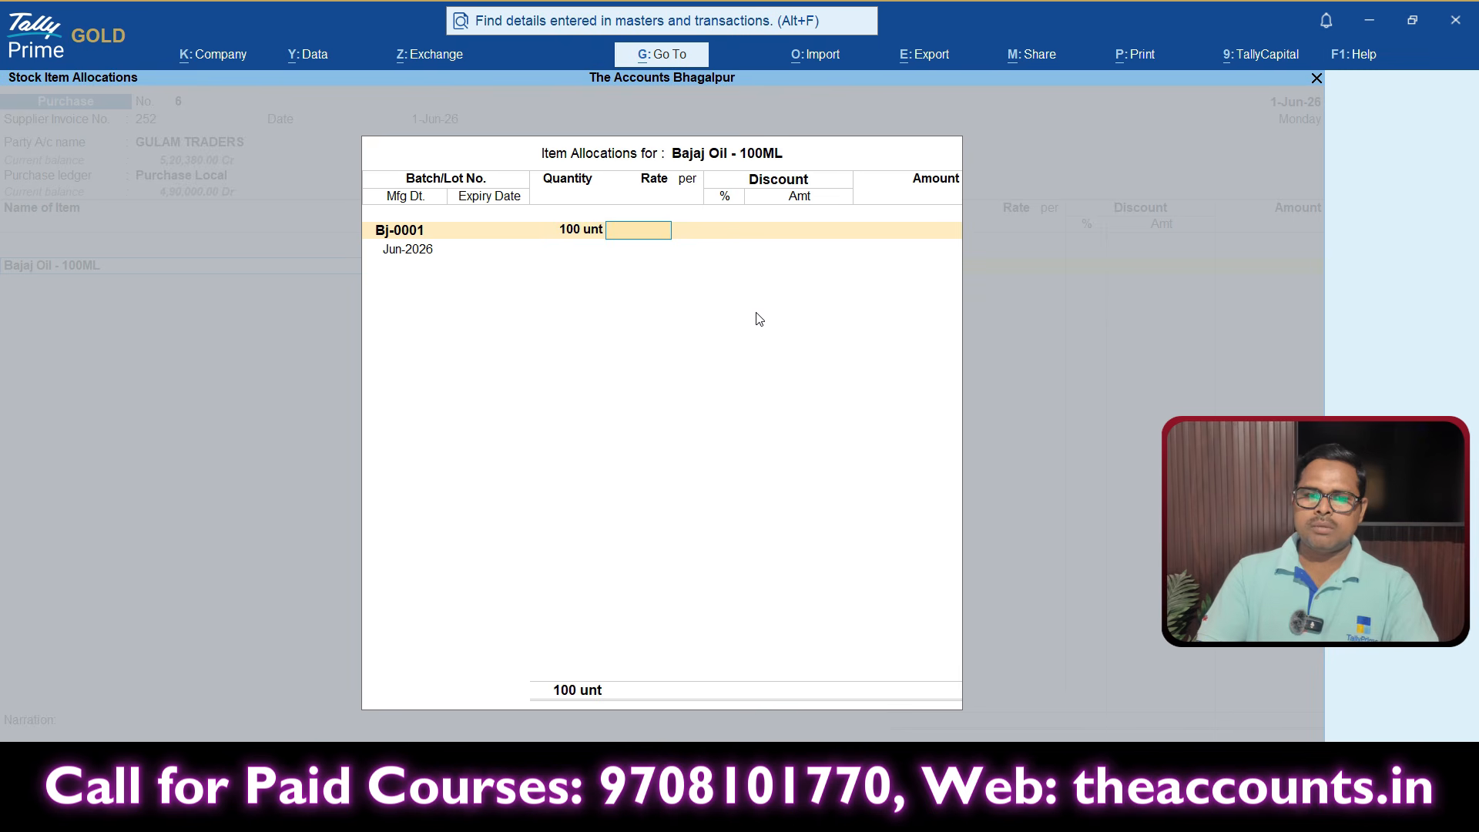
text(50)
key(Return)
key(Return)
key(Return)
key(Return)
key(Return)
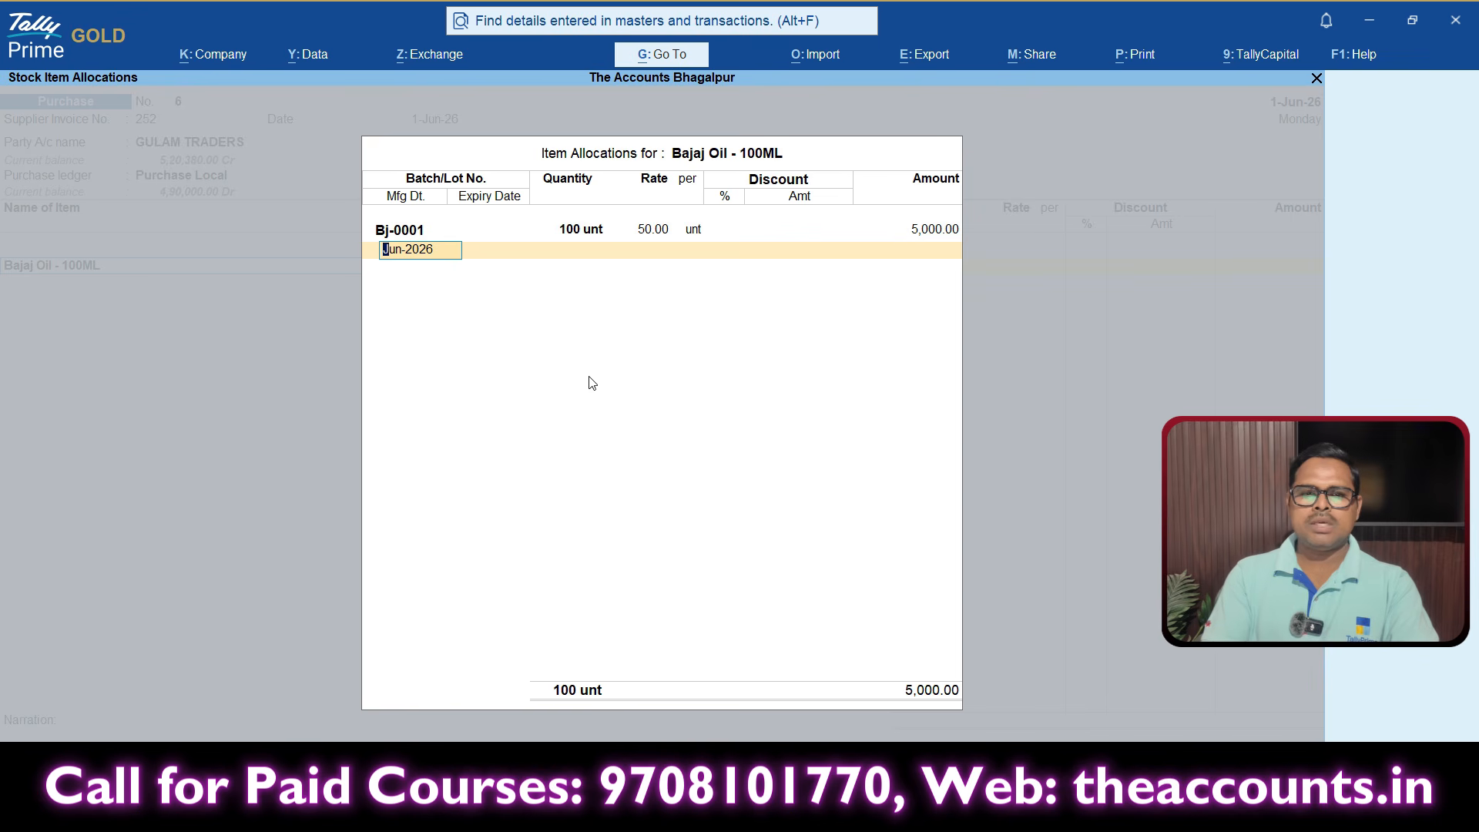
key(ctrl+1)
click(446, 211)
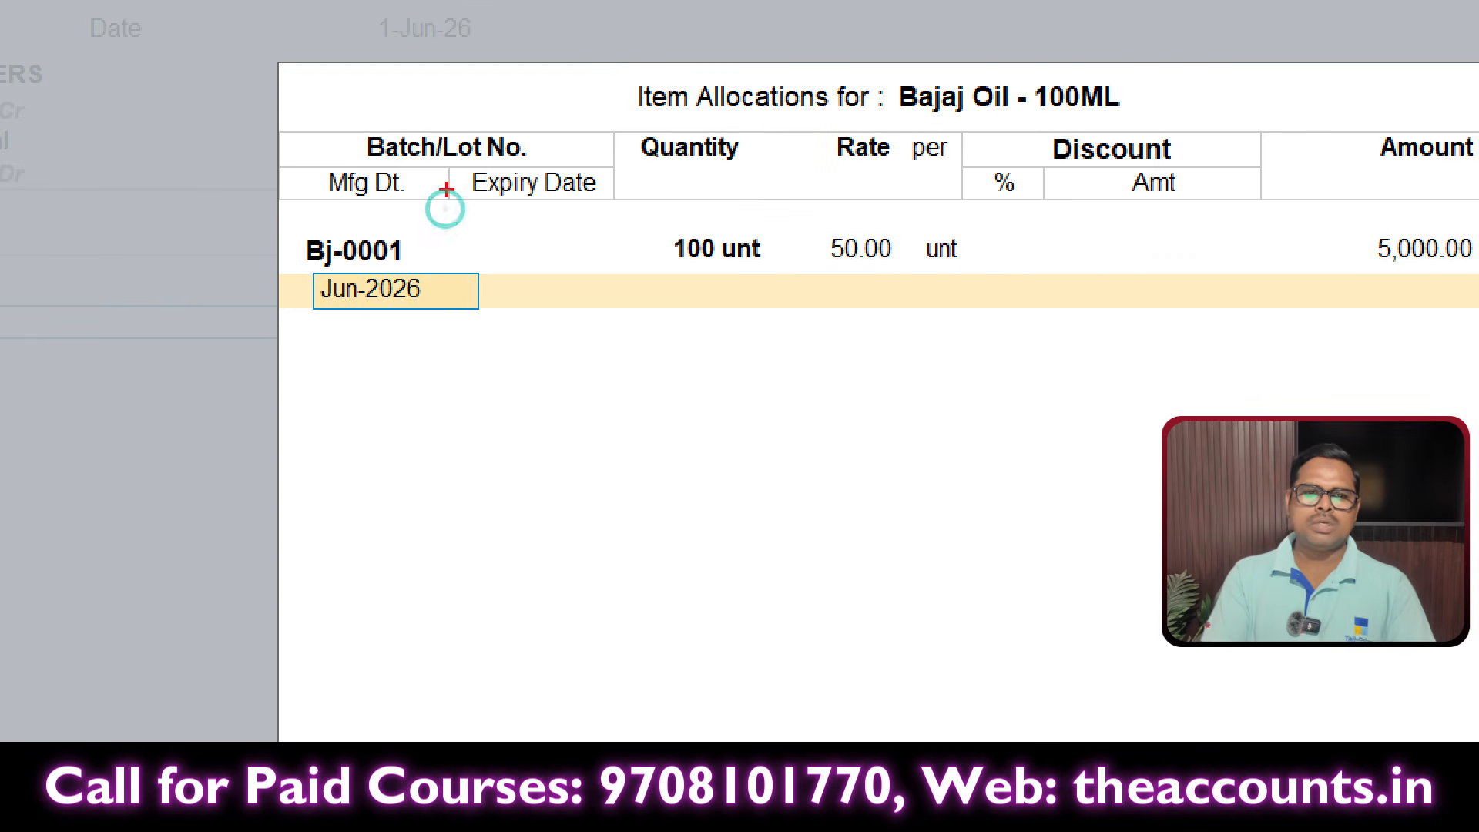
mouse_move(422, 154)
mouse_down()
mouse_move(472, 144)
mouse_move(401, 75)
mouse_up()
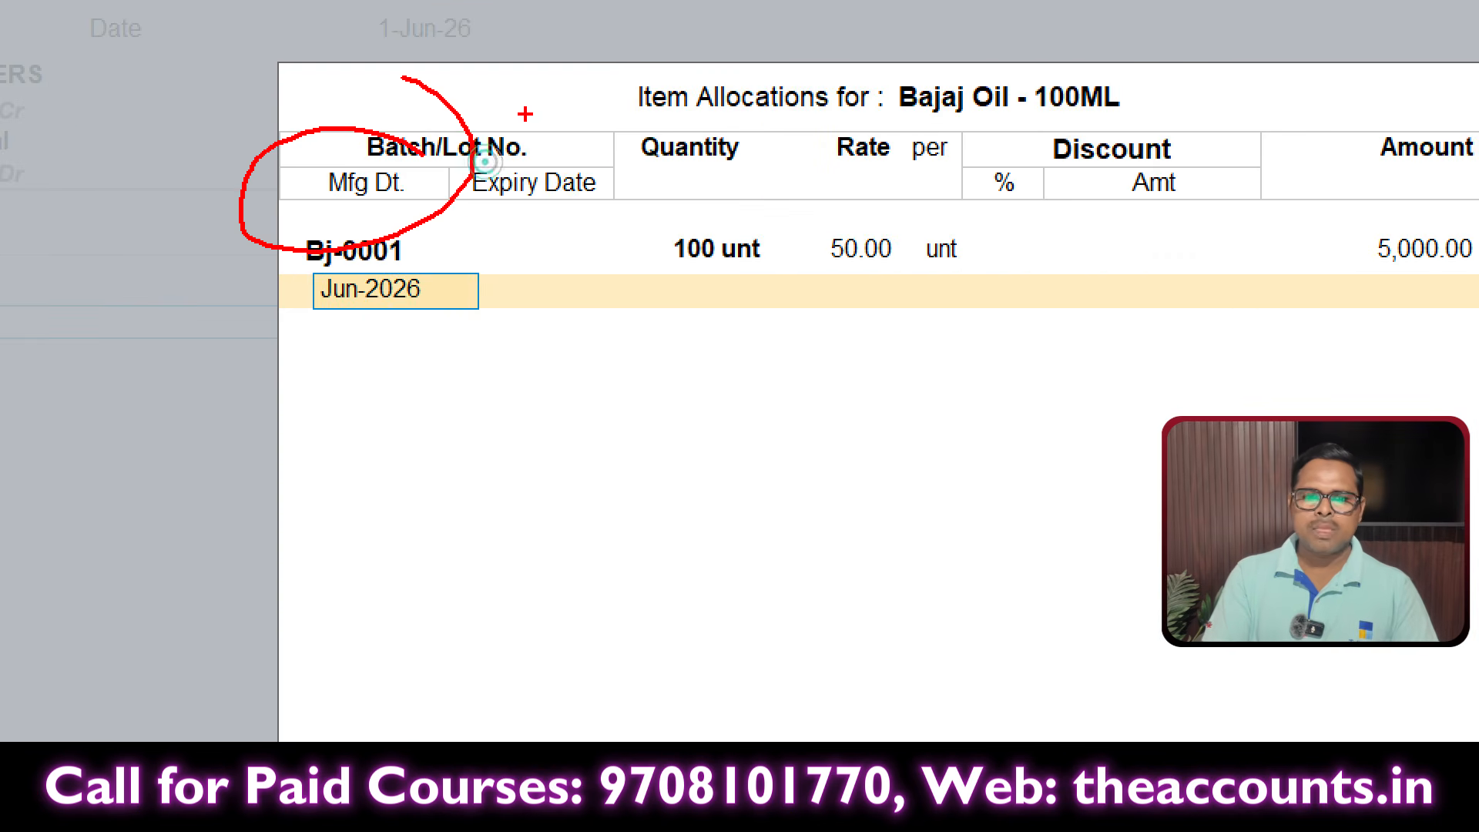
drag(524, 115, 231, 183)
key(Escape)
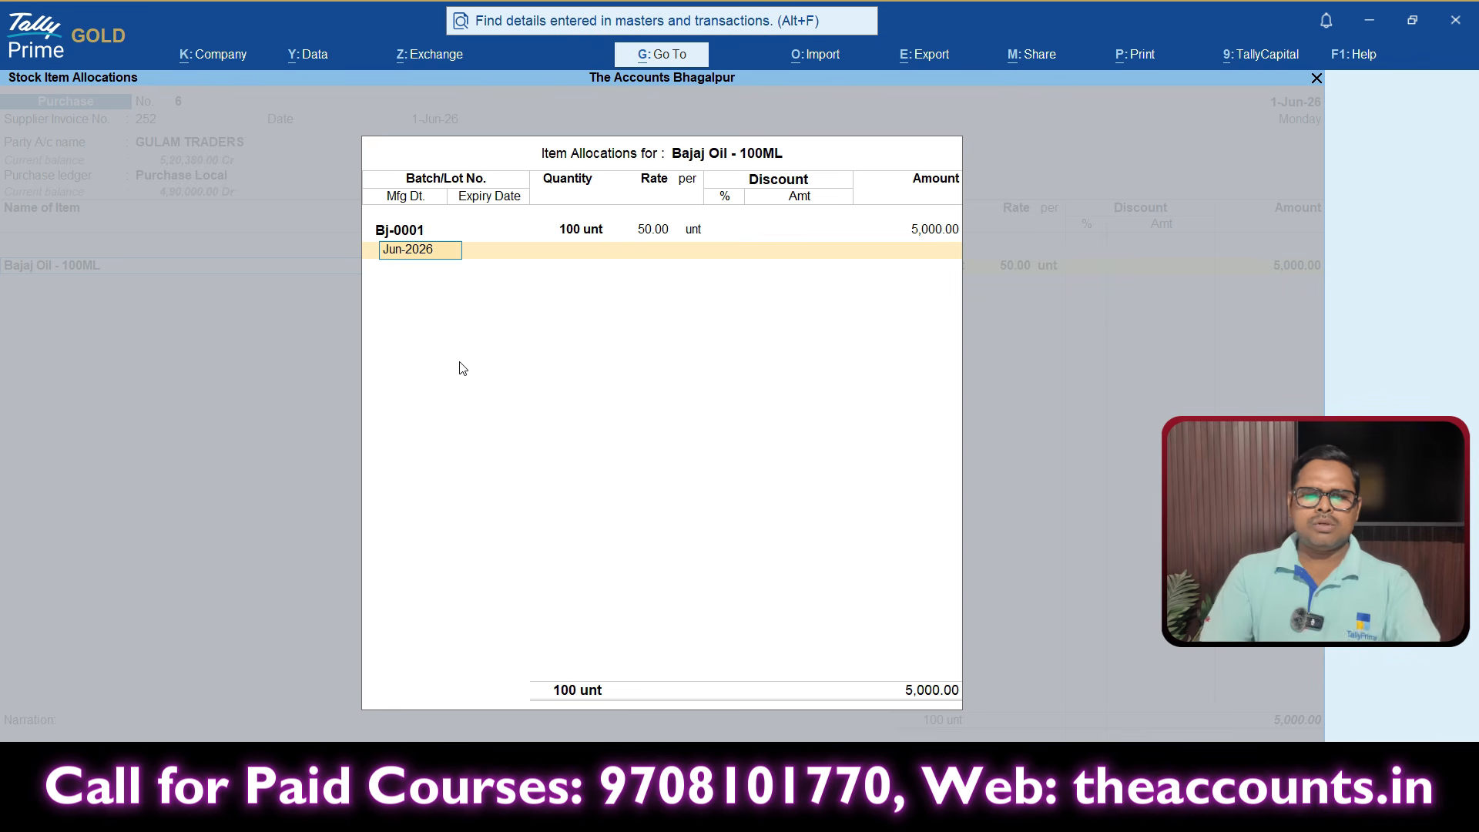
Keep Jun-2026 as the manufacturing date, set the batch's expiry date to july-26 and finish the item allocation.
key(Return)
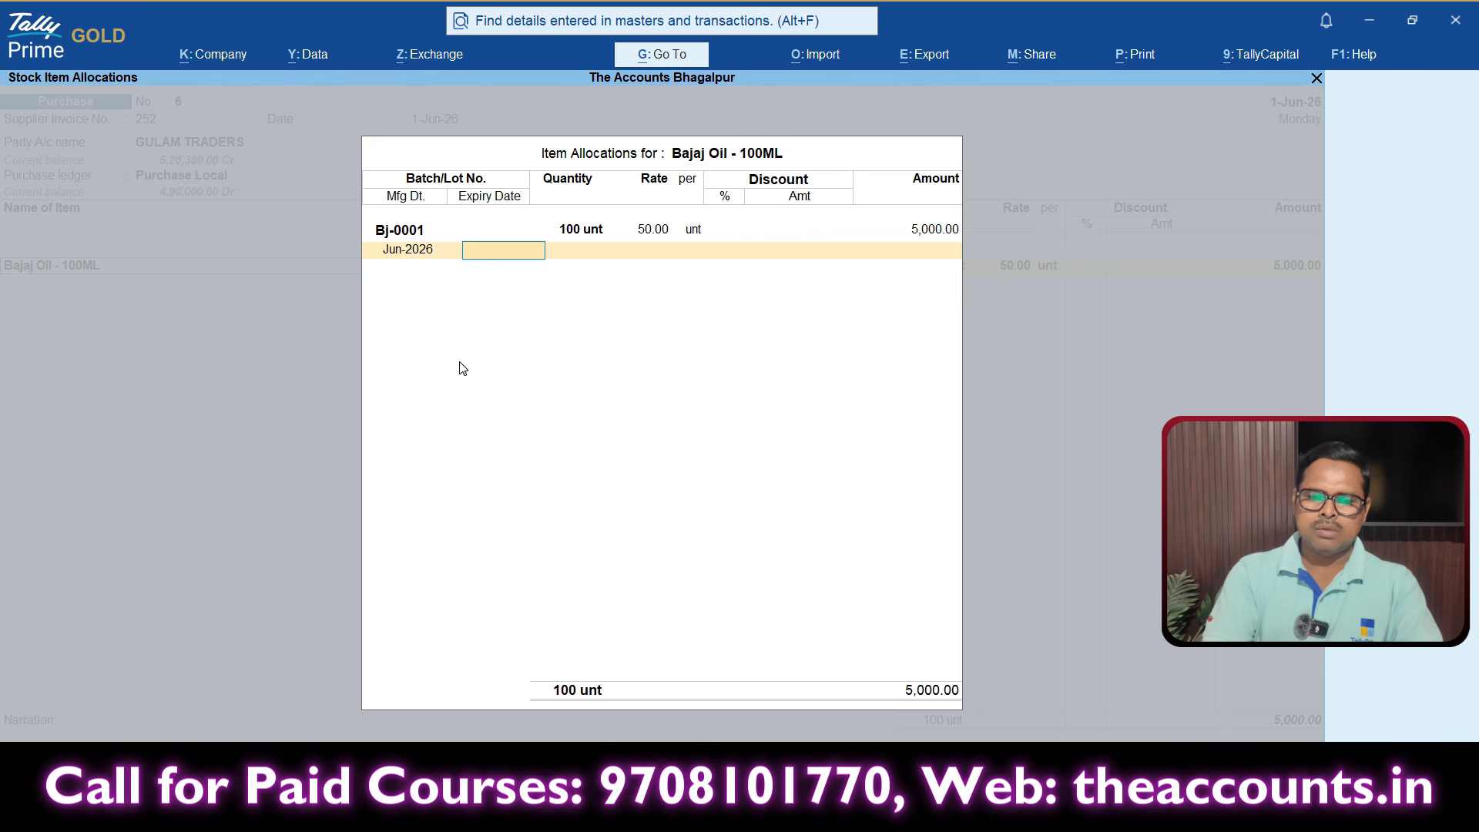
text(july-26)
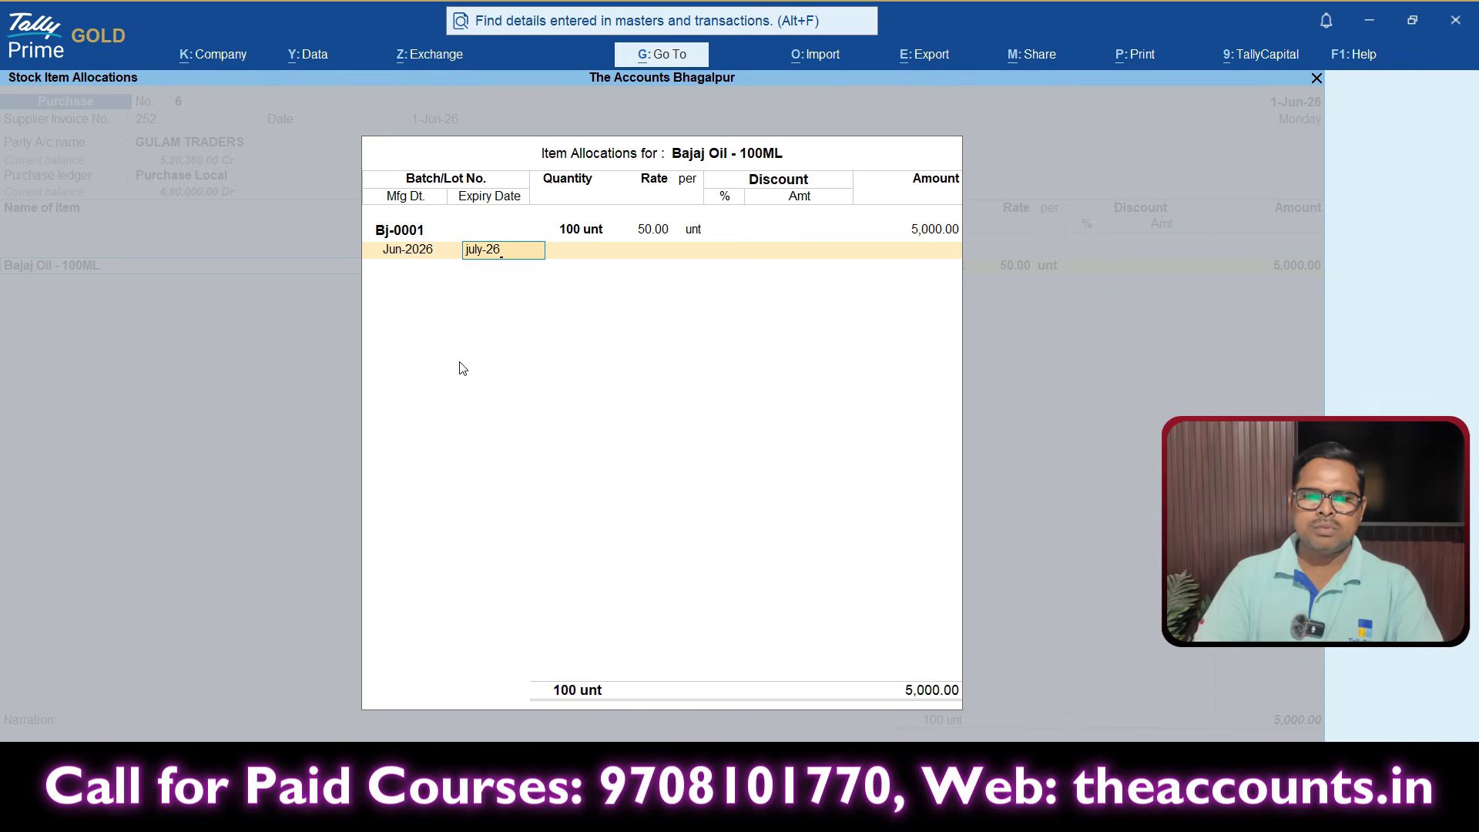
key(Return)
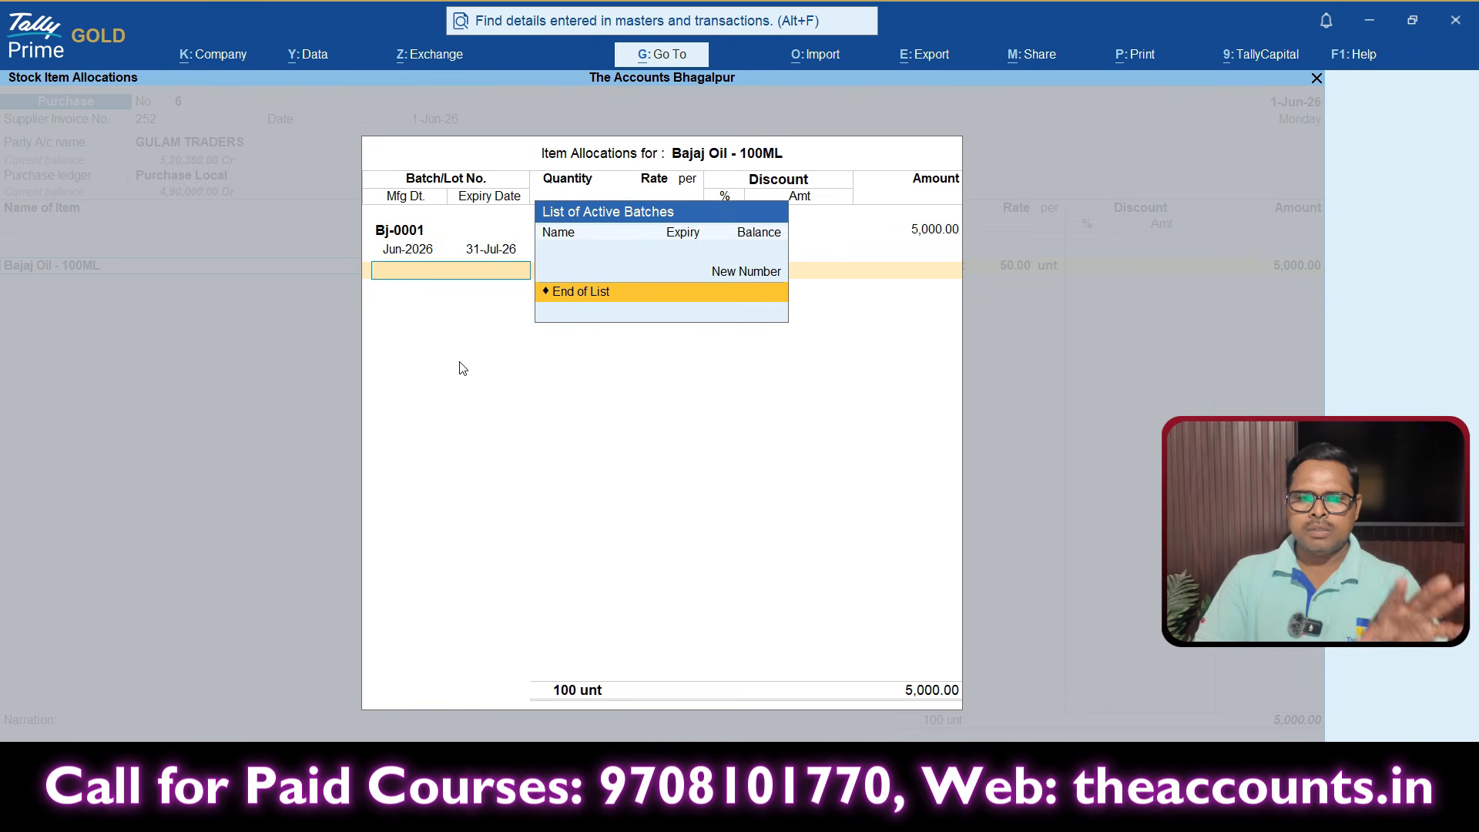
key(Return)
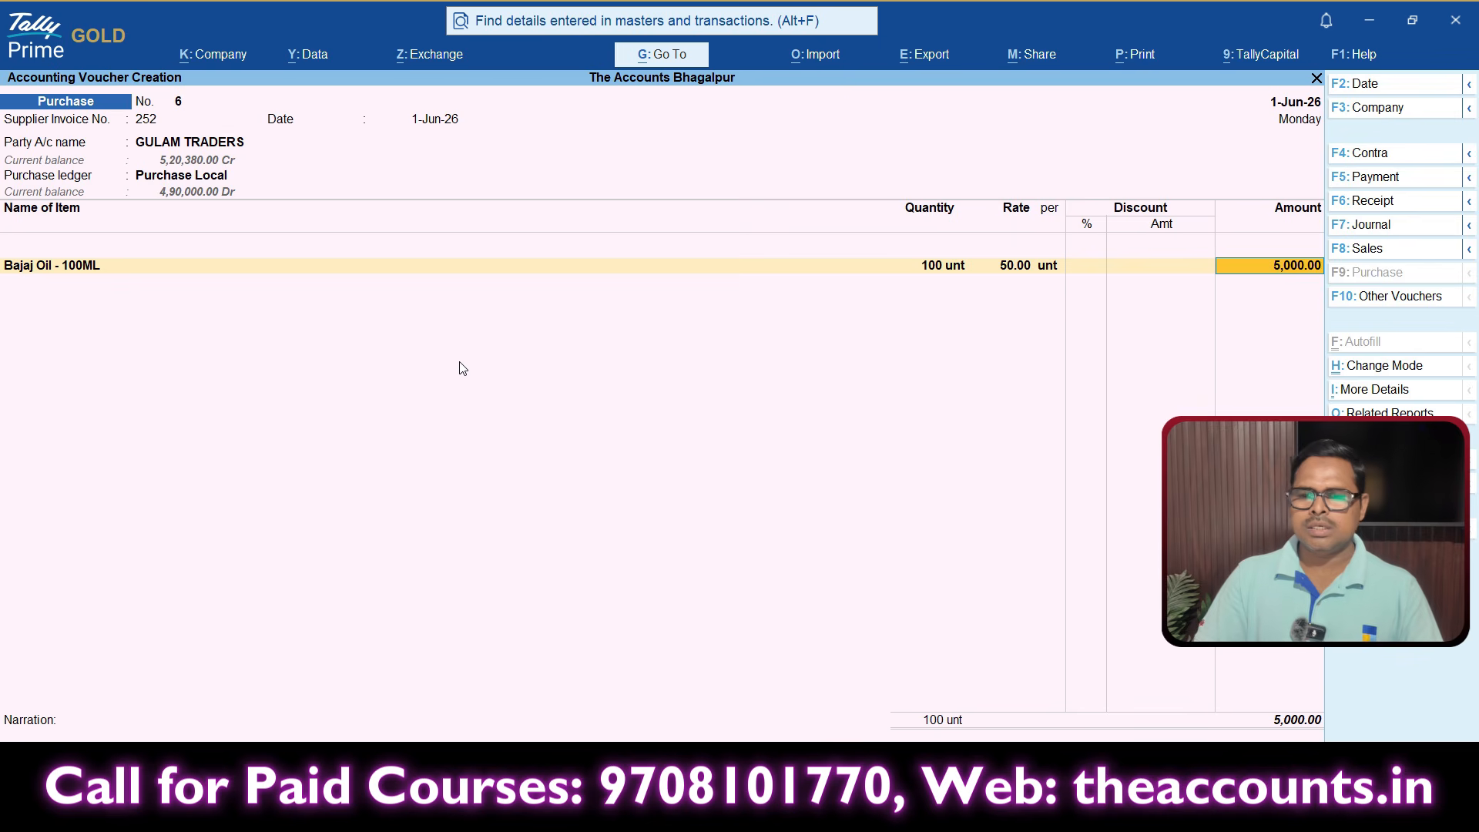
Complete the item list and add the SGST and CGST ledgers to the Bajaj Oil purchase.
key(Return)
text(Sgs)
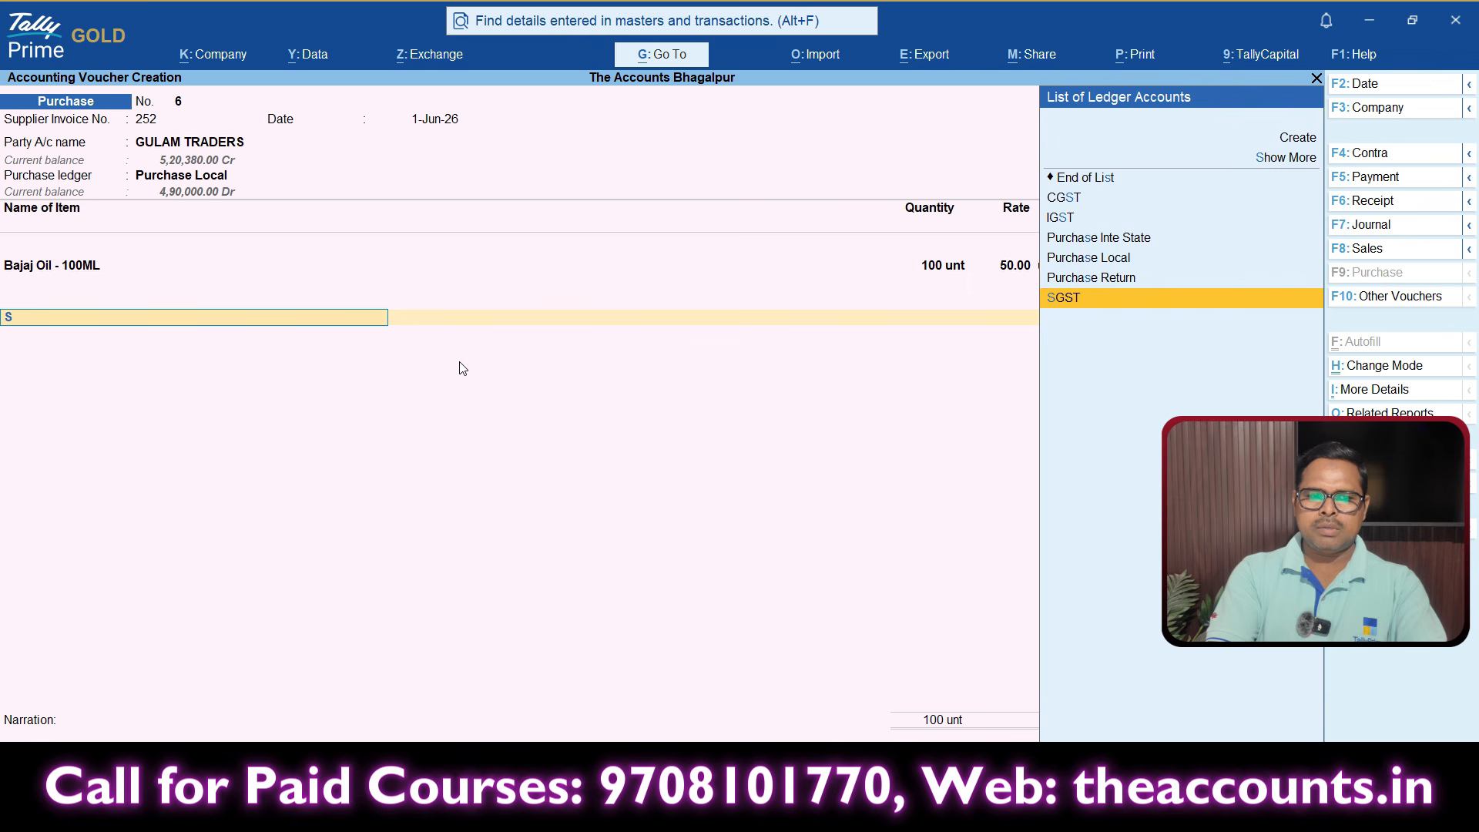
key(Return)
key(Return)
text(Cg)
key(Return)
Accept the remaining voucher details with their defaults and save the Bajaj Oil purchase voucher.
key(Return)
key(Return)
key(Return)
key(Return)
key(Return)
key(Return)
key(Return)
key(Return)
key(Return)
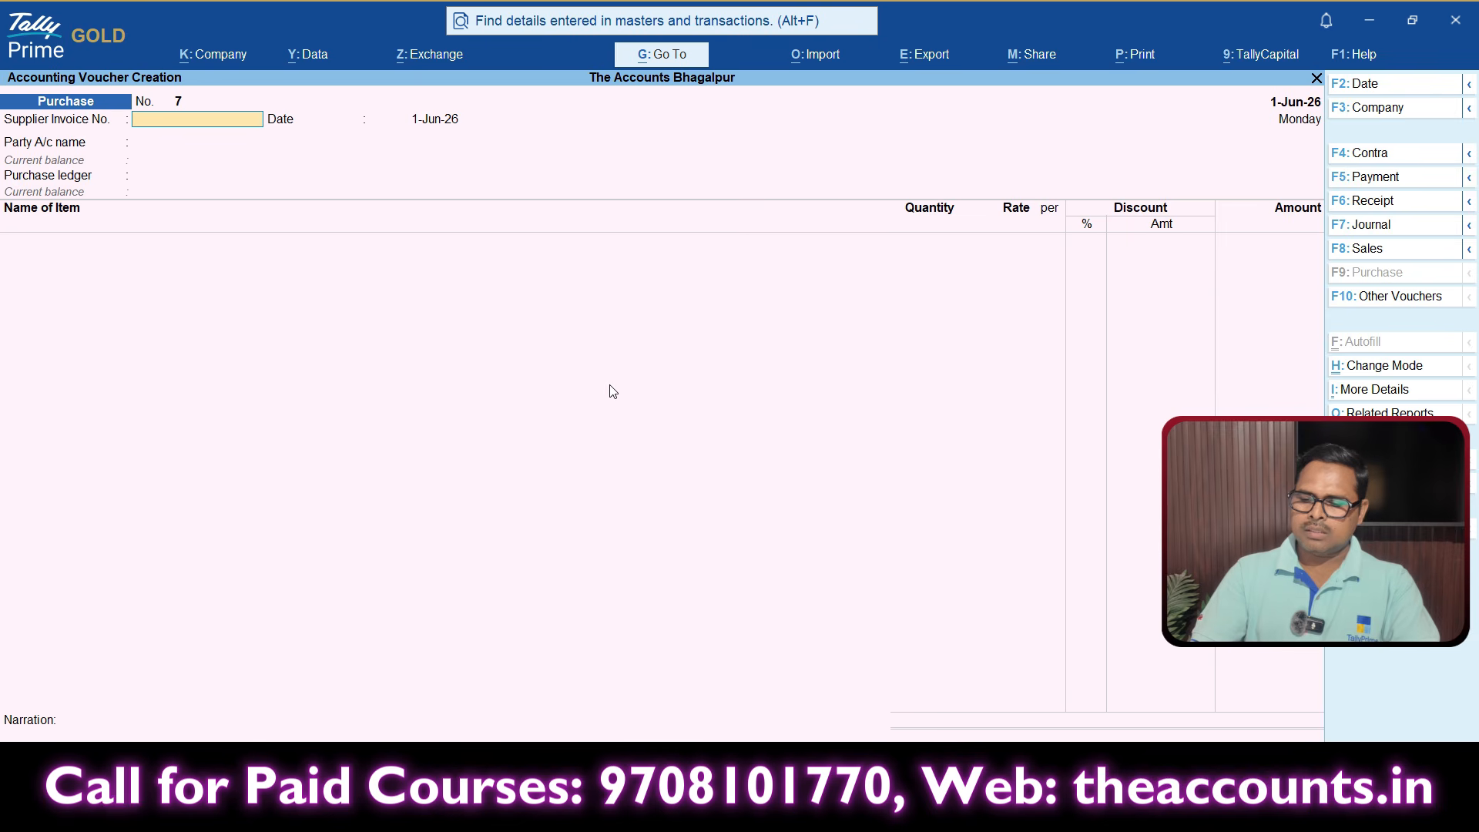
Start another purchase voucher with supplier invoice number 300, party GULAM TRADERS and purchase ledger Purchase Local.
text(300)
key(Return)
key(Down)
key(Return)
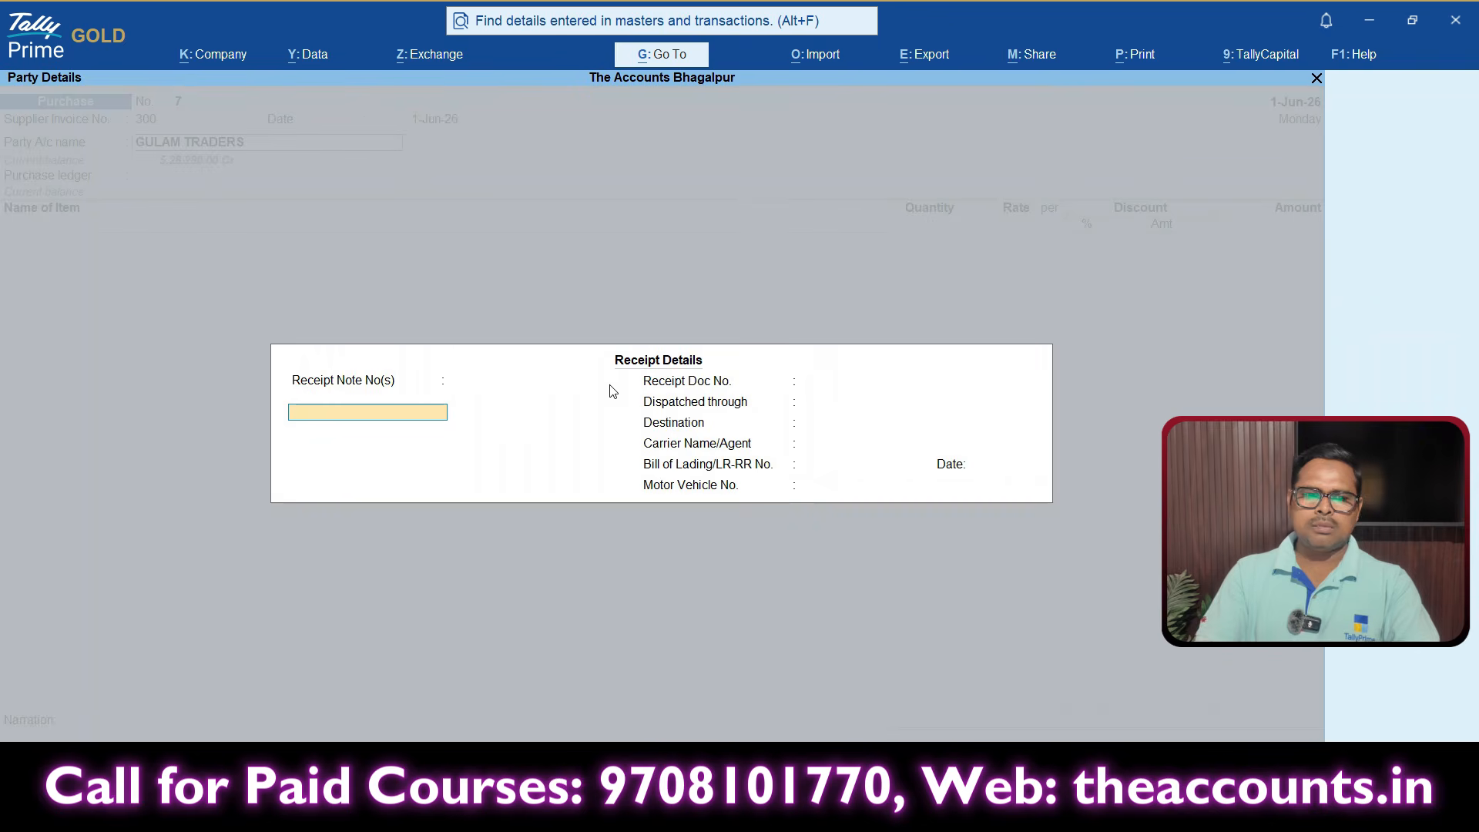
key(ctrl+a)
key(ctrl+a)
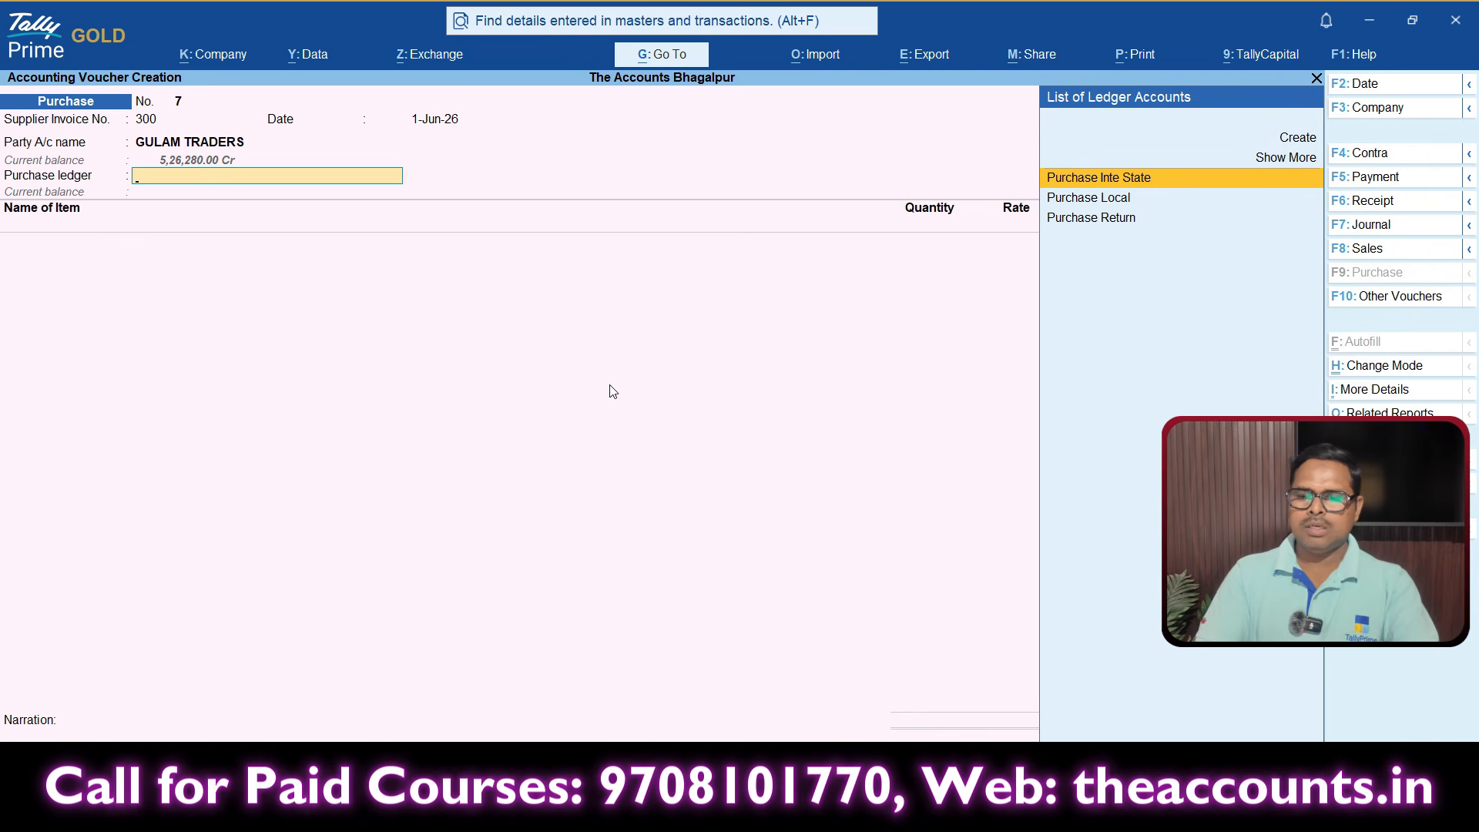
key(Down)
key(Return)
Add the stock item Shampoo - 10 Ml and assign it the new batch number Sp-0002.
key(Down)
key(Down)
key(Down)
key(Down)
key(Down)
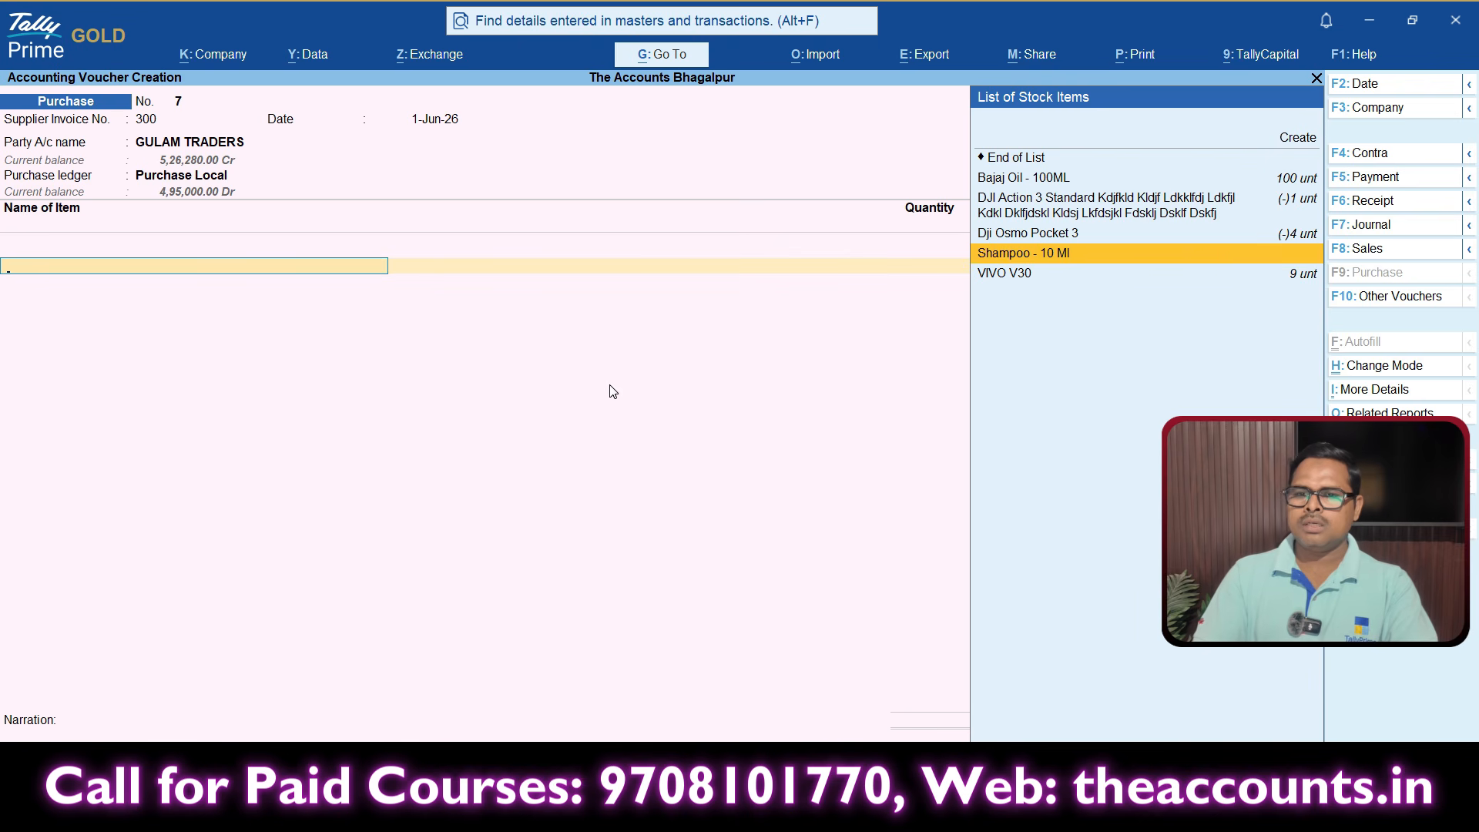
key(Return)
key(Return)
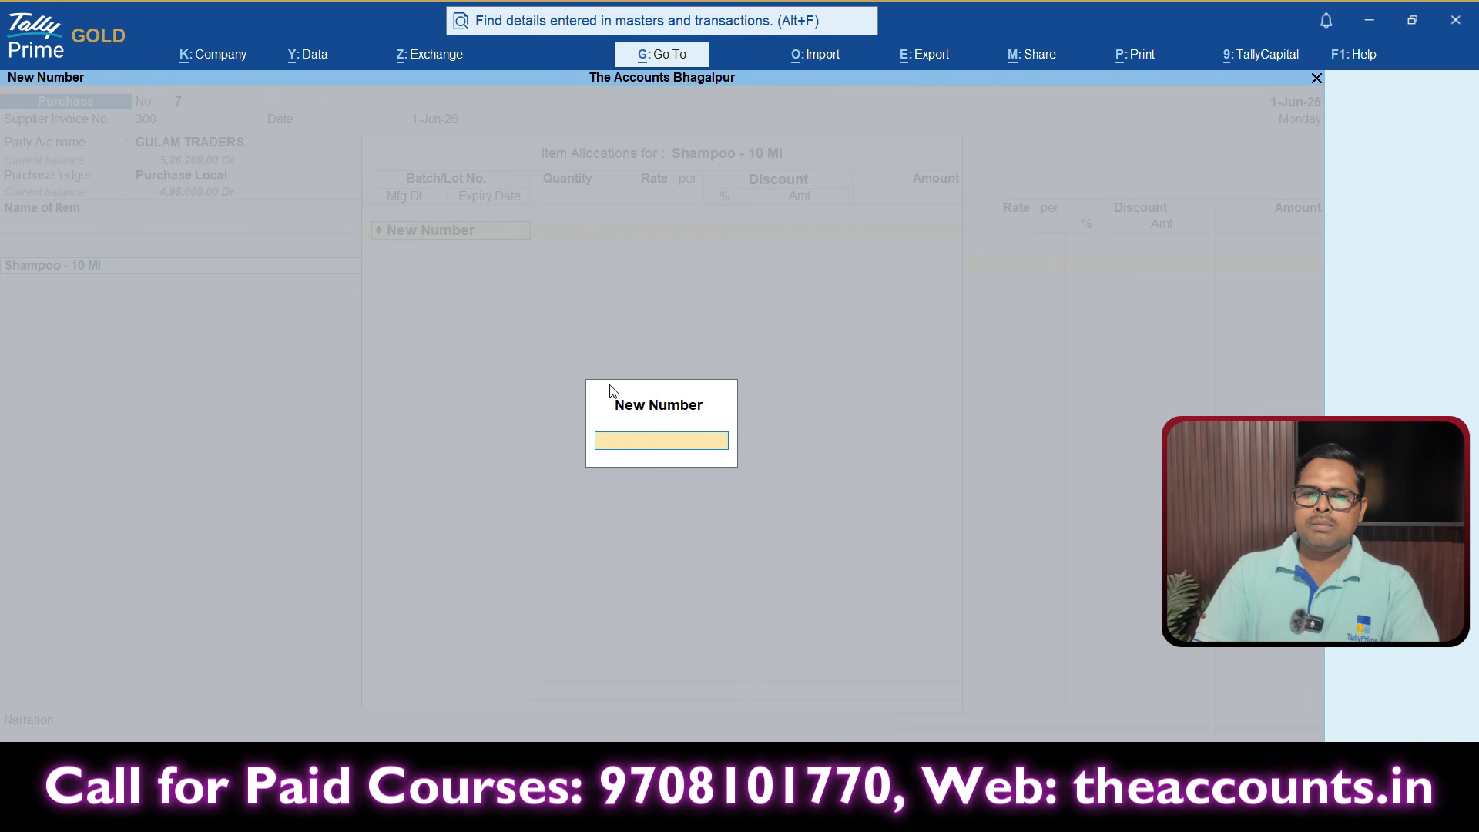
text(S)
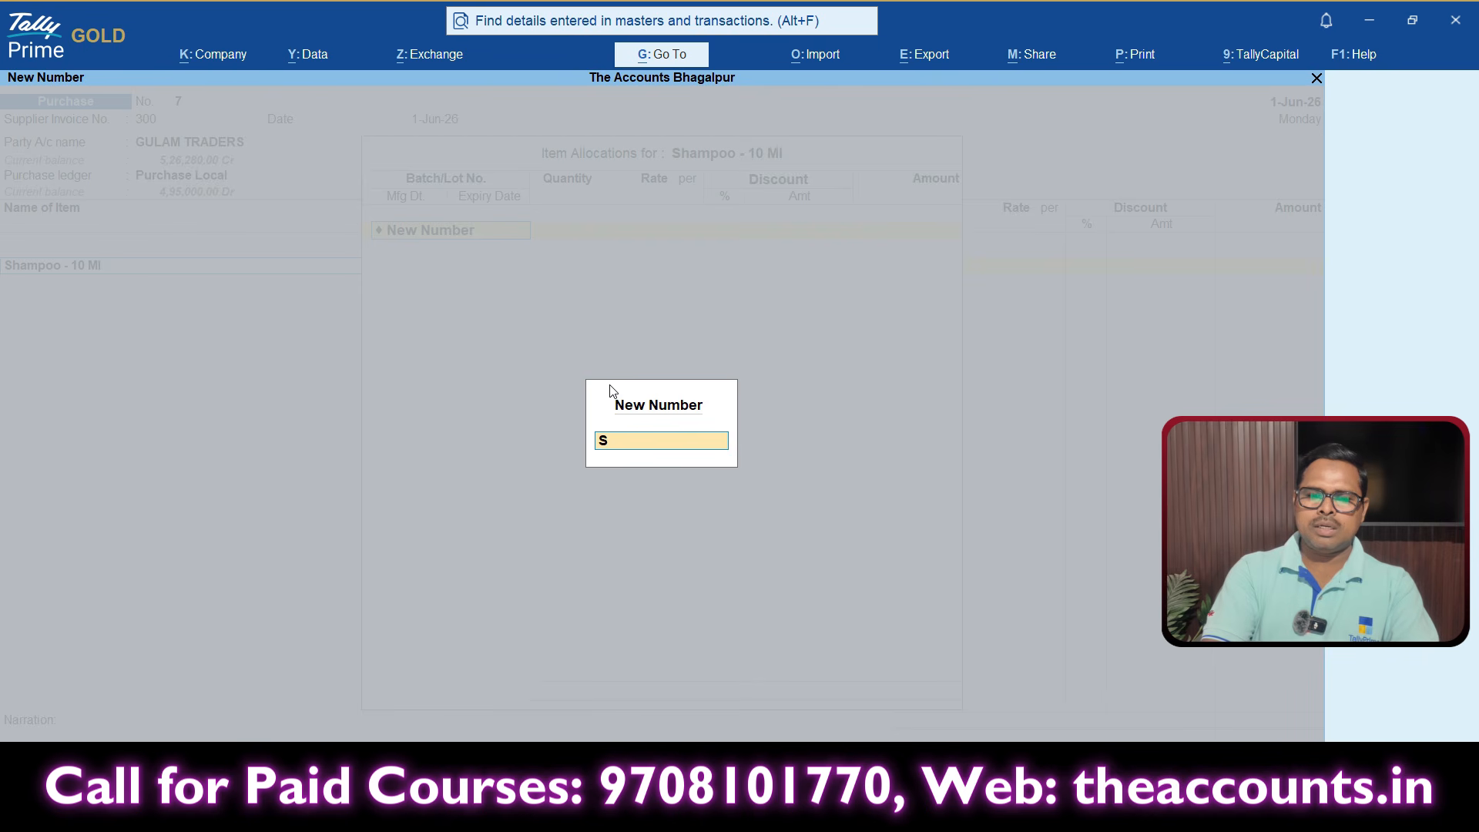
text(p-0002)
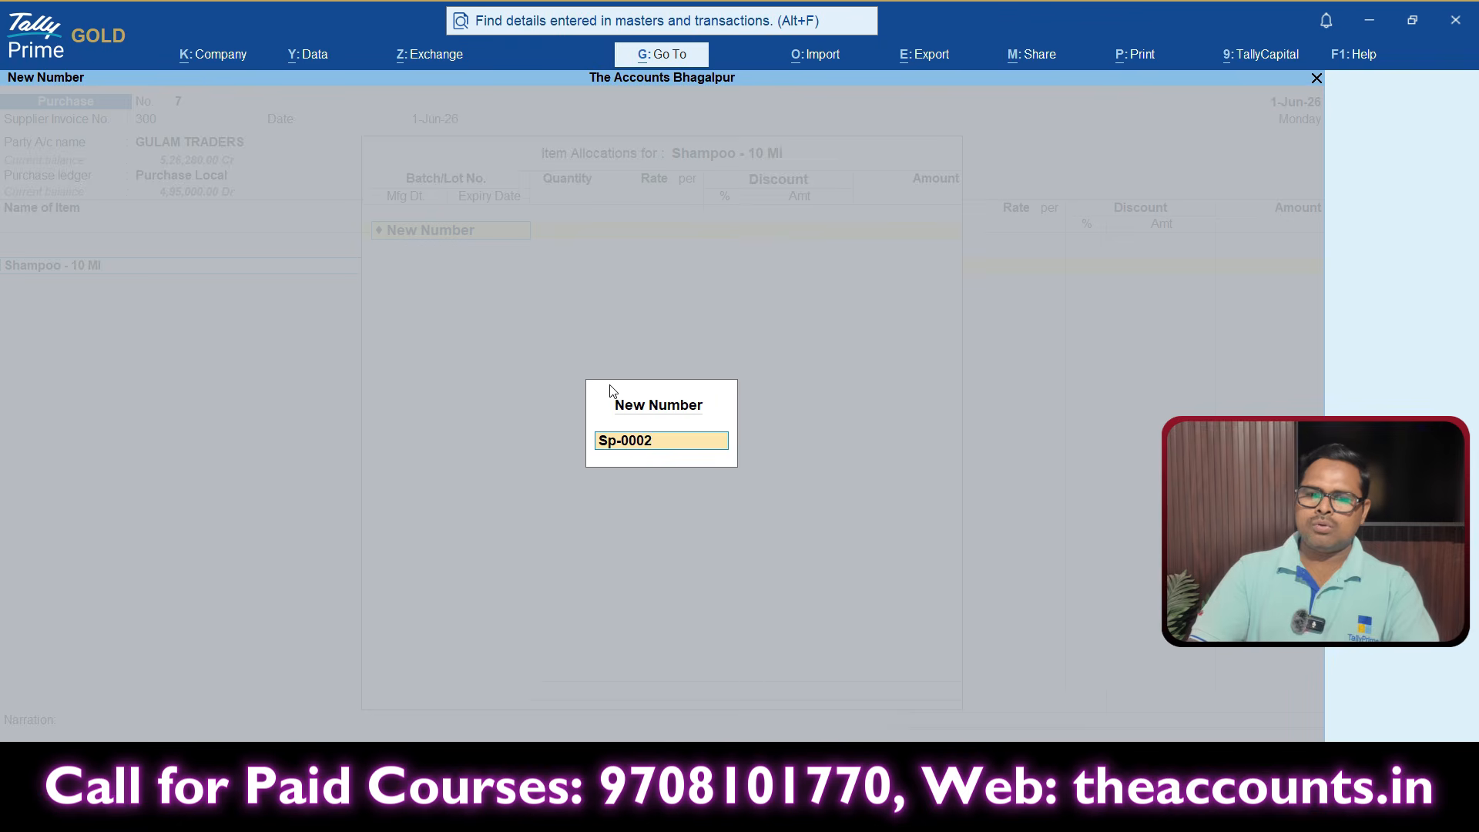
key(Return)
Enter 100 units at a rate of 30 for batch Sp-0002, without a discount.
text(100)
key(Return)
text(30)
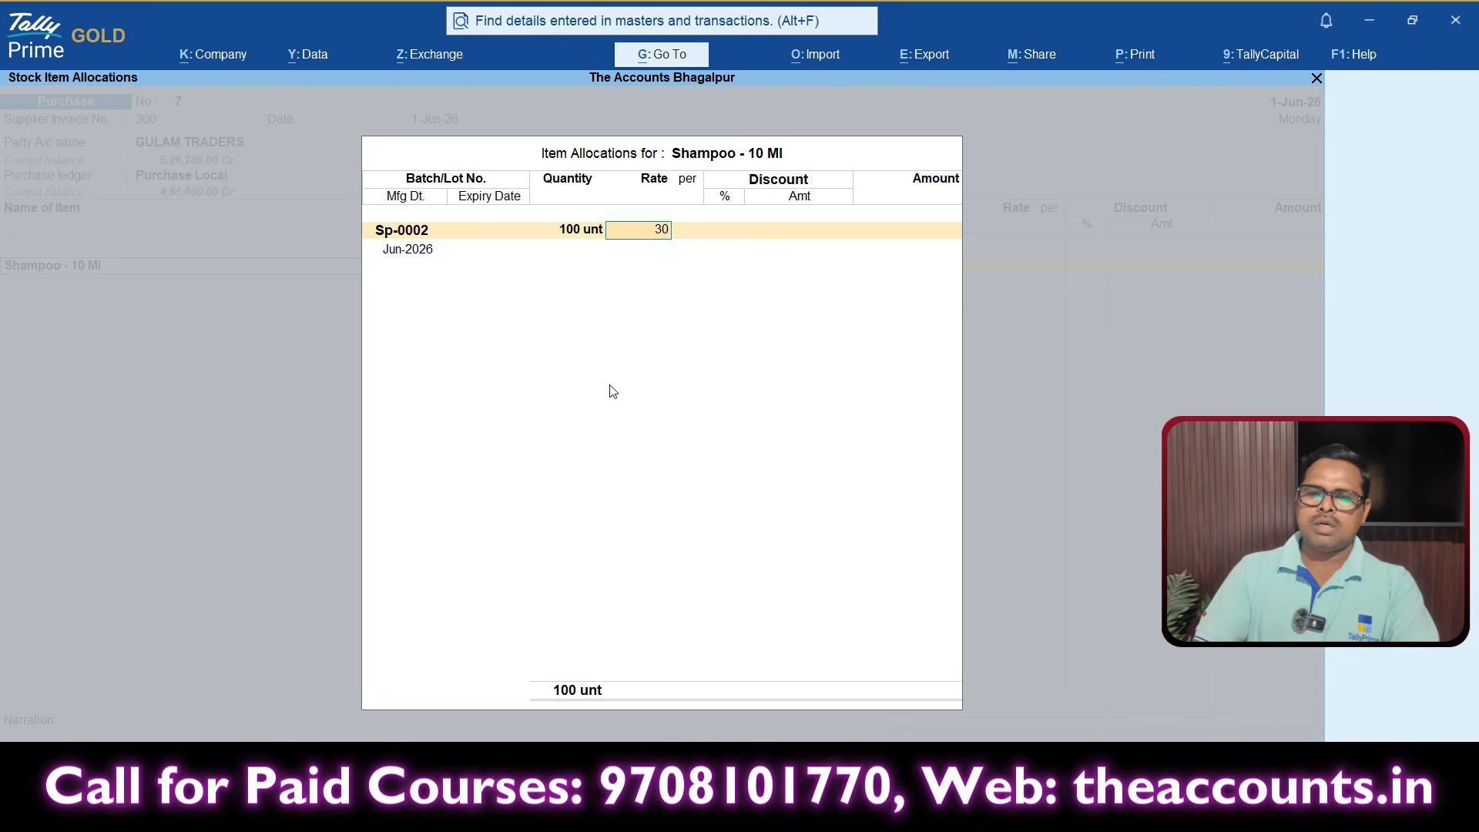
key(Return)
key(Return)
key(Return)
key(Return)
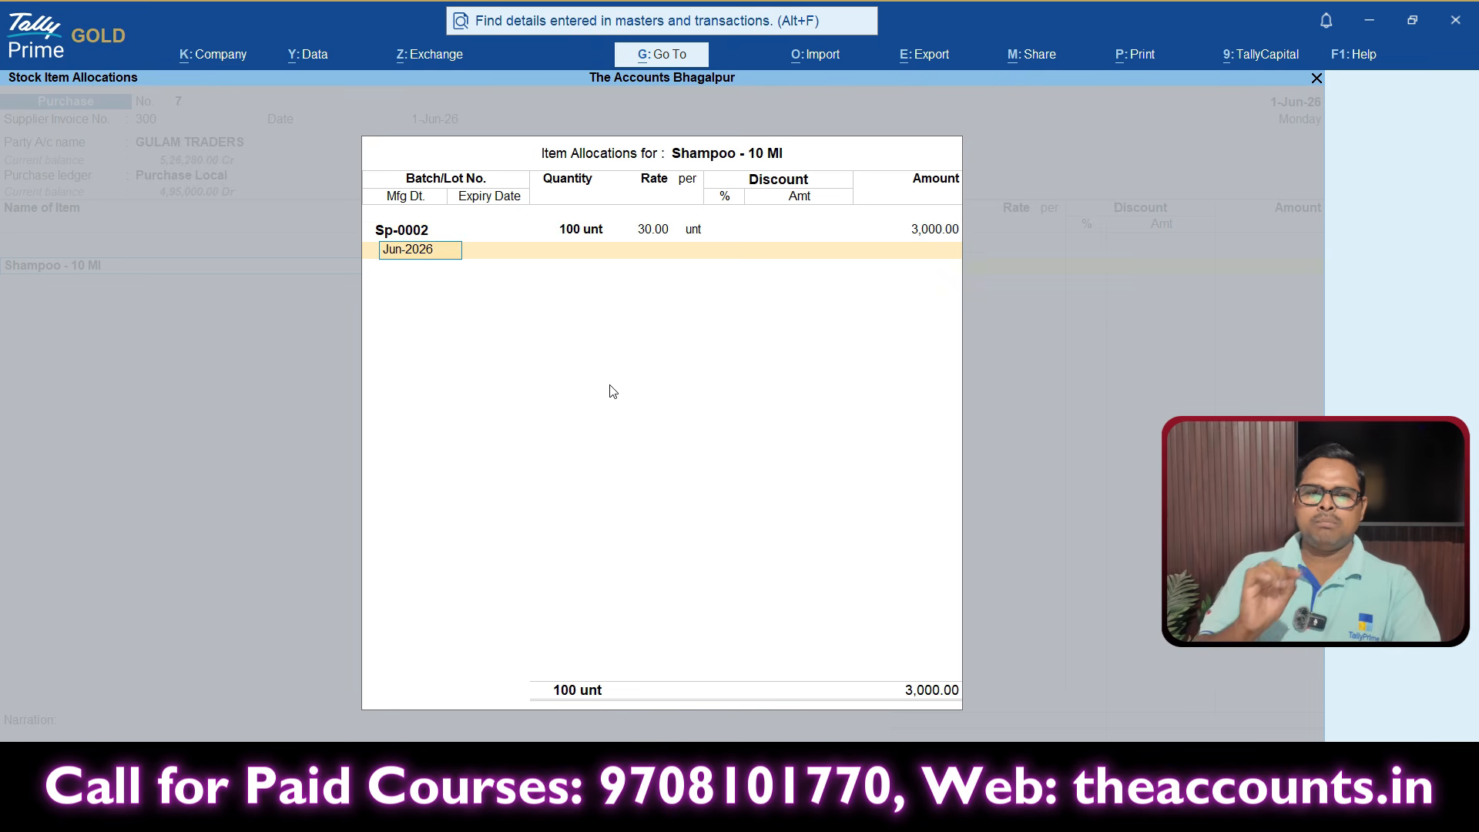
Keep the shampoo batch's manufacturing date as Jun-2026, set its expiry date to jan-27 and finish the item allocation.
key(Return)
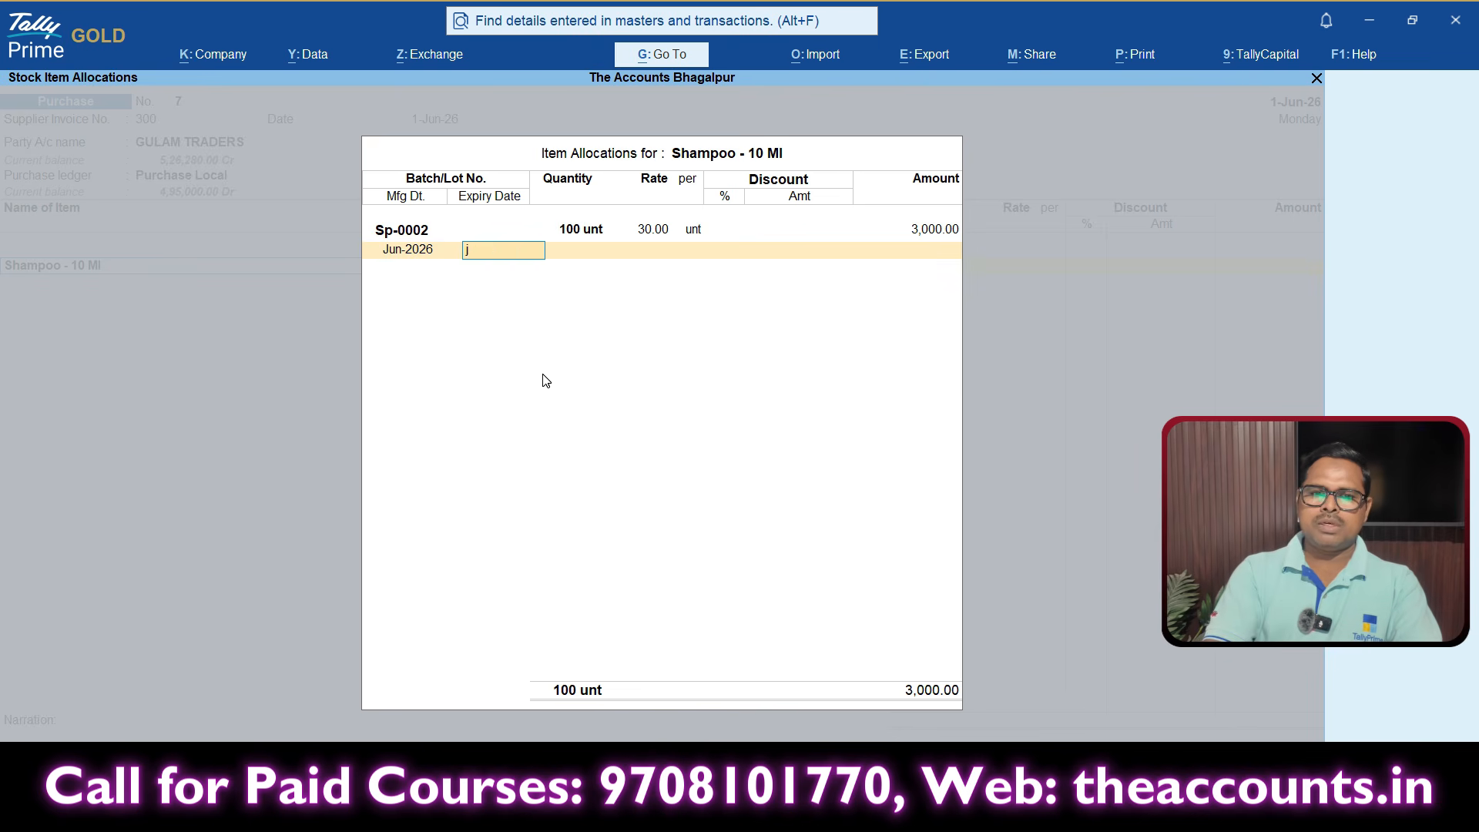
text(jan-2)
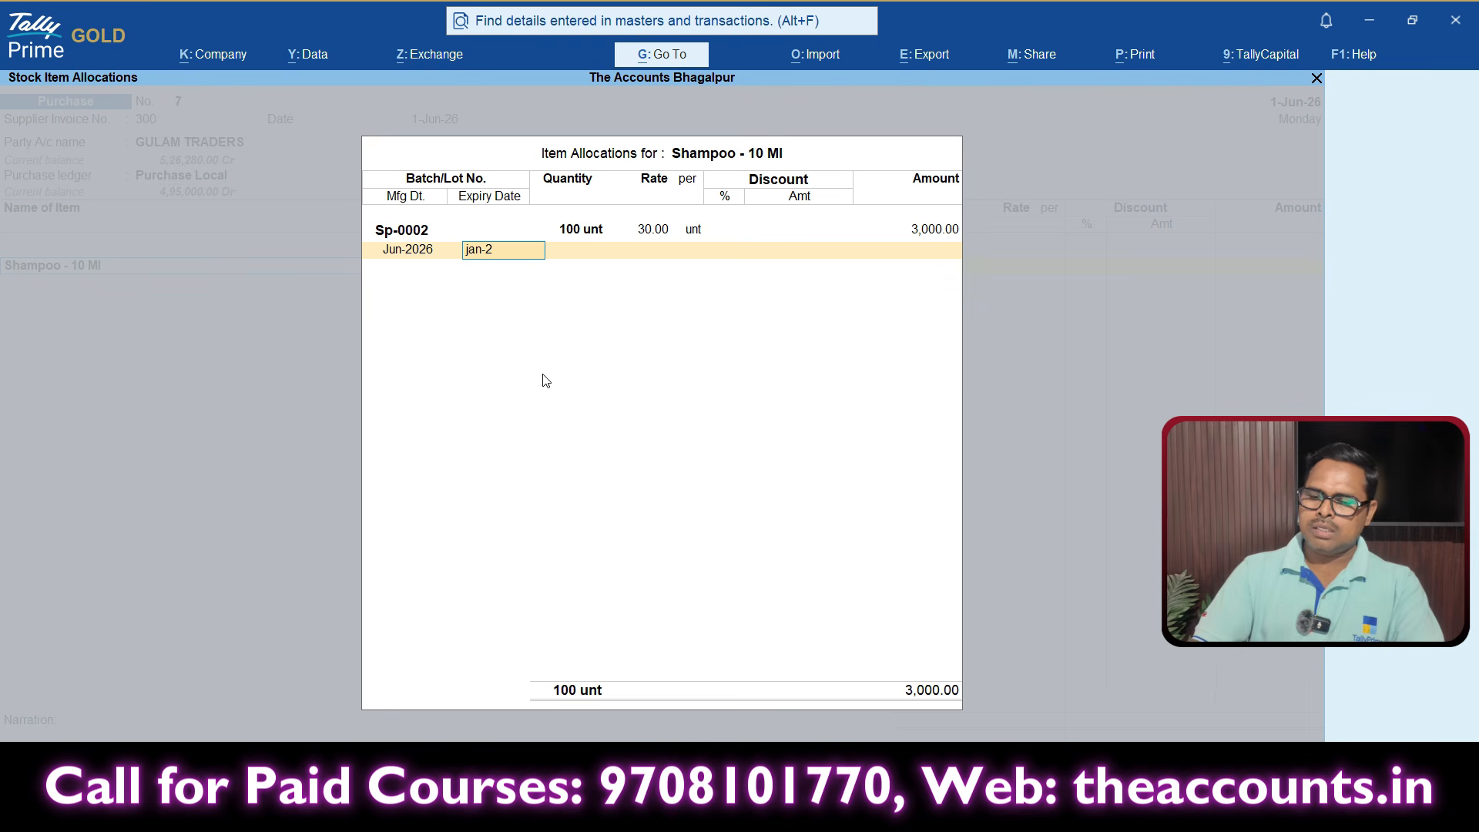
text(7)
key(Return)
key(Return)
key(Return)
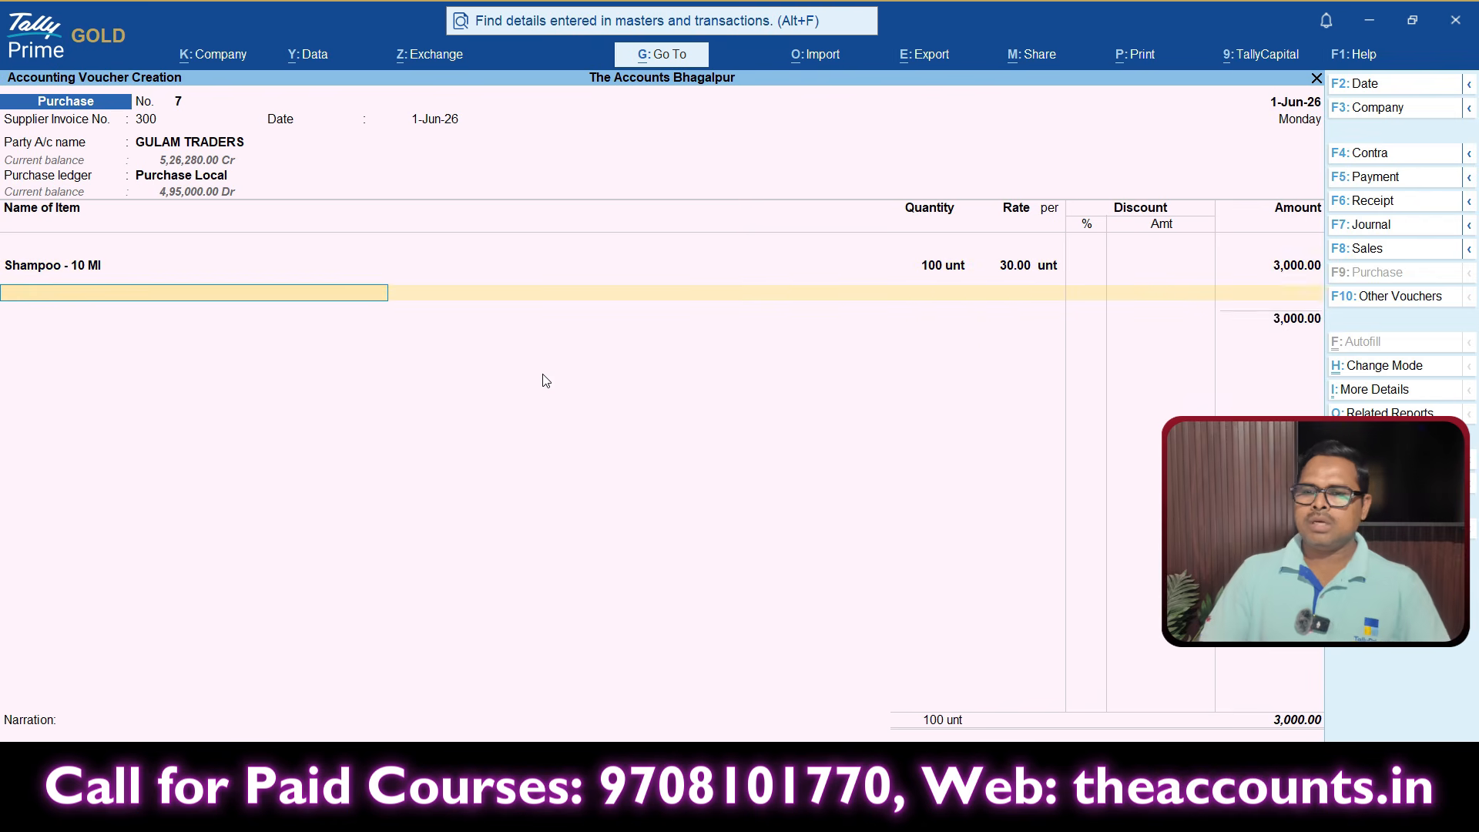
Complete the item list and add the SGST and CGST ledgers to the shampoo purchase.
key(Return)
text(Sg)
key(Return)
text(Cgst)
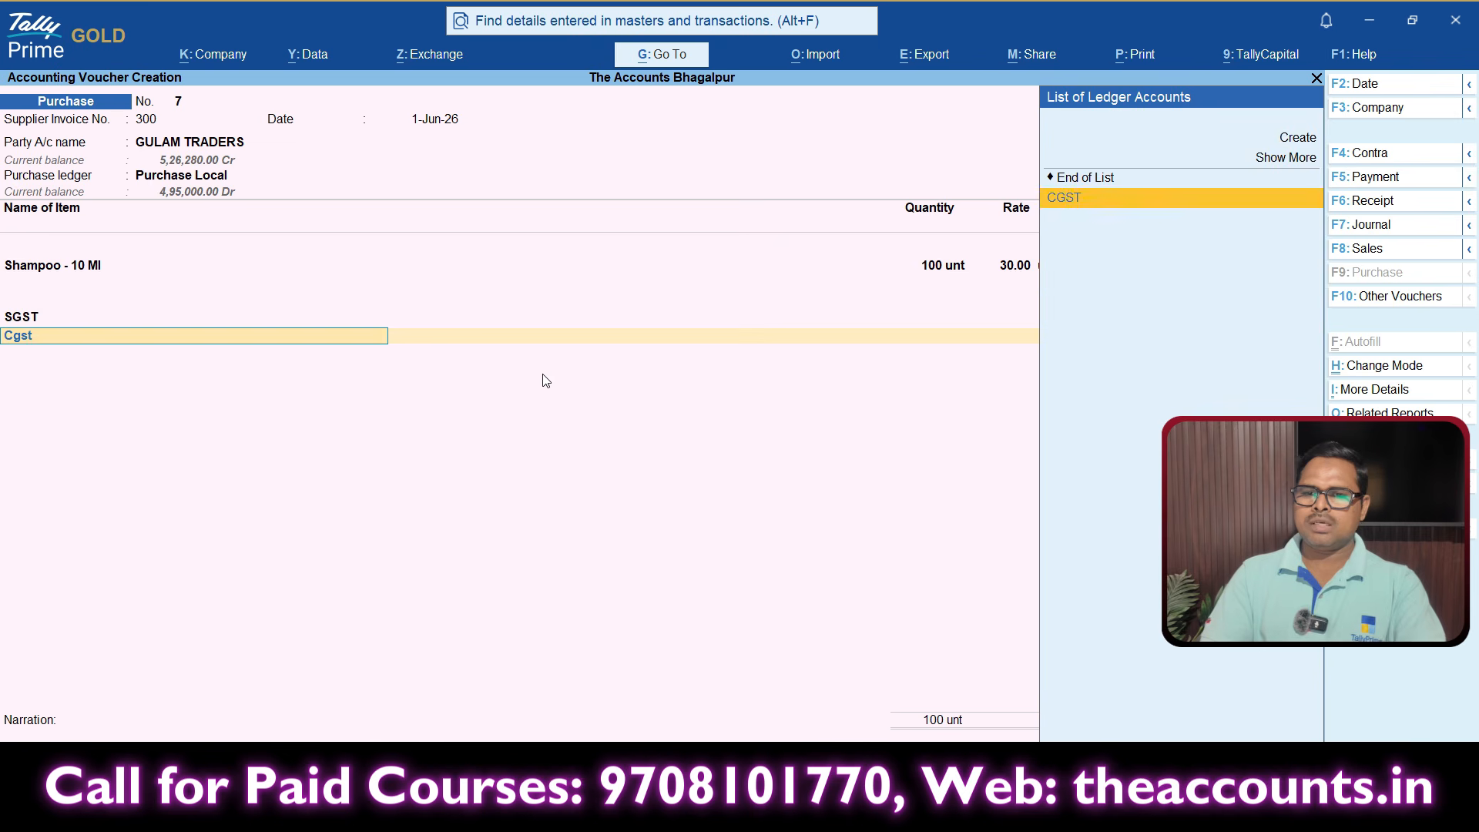
key(Return)
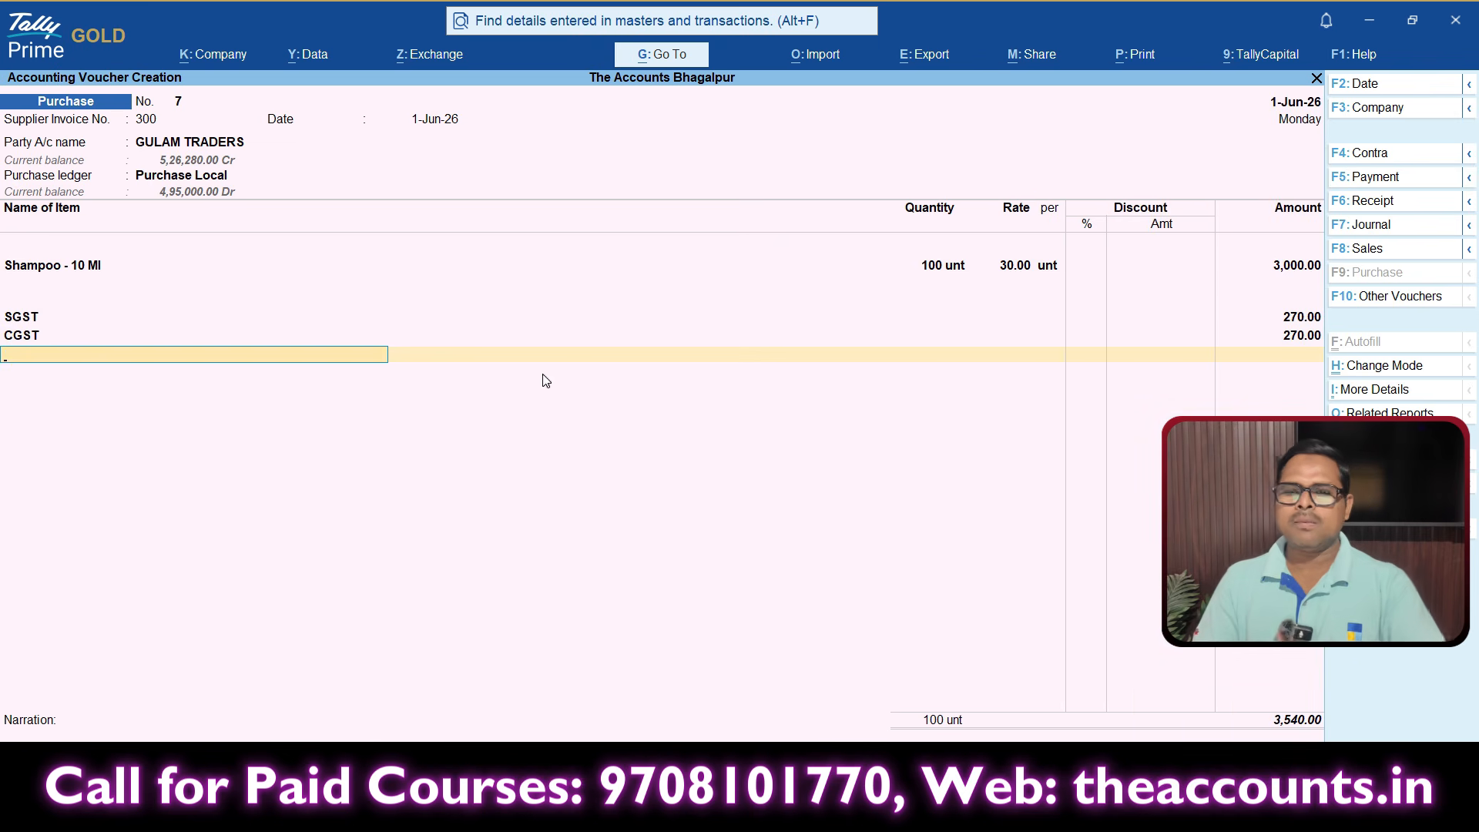
Accept the bill-wise details as a New Ref for GULAM TRADERS and save the shampoo purchase voucher.
key(Return)
key(Return)
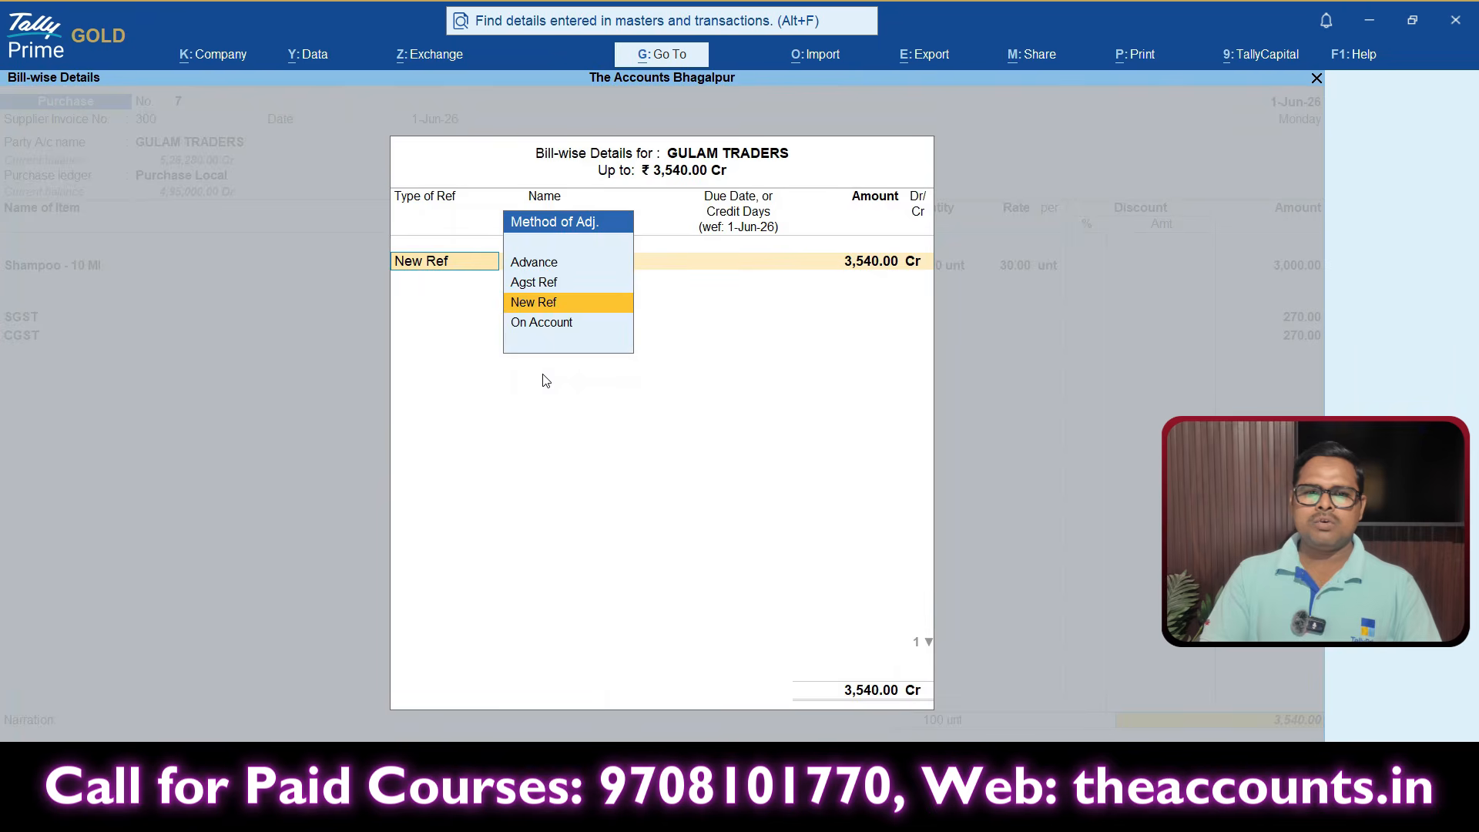
key(Return)
key(Return)
key(Return)
key(Return)
key(Return)
key(Return)
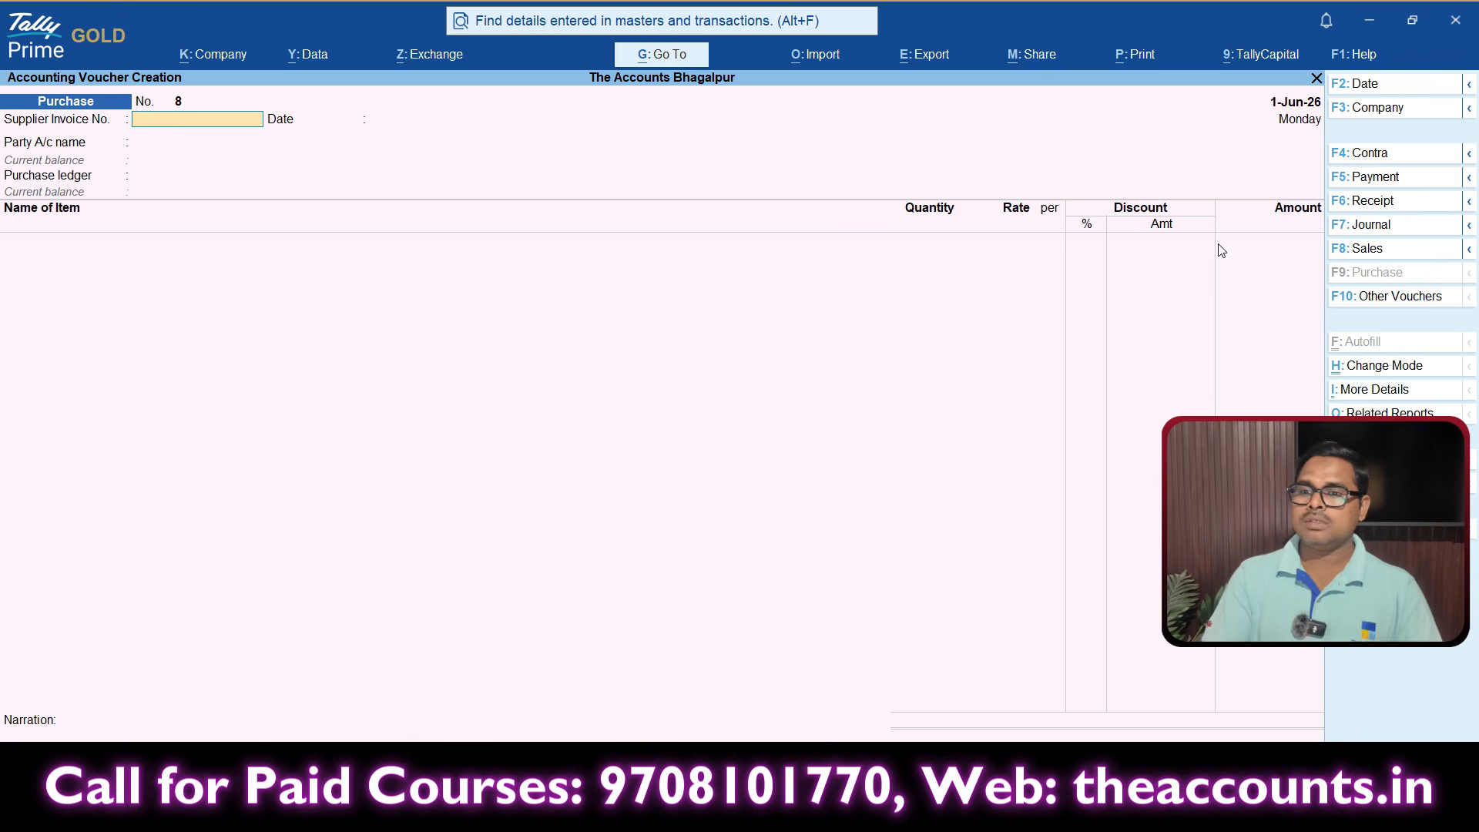
Start a sales voucher of type Gst Invoice with the Gst voucher class.
click(1387, 258)
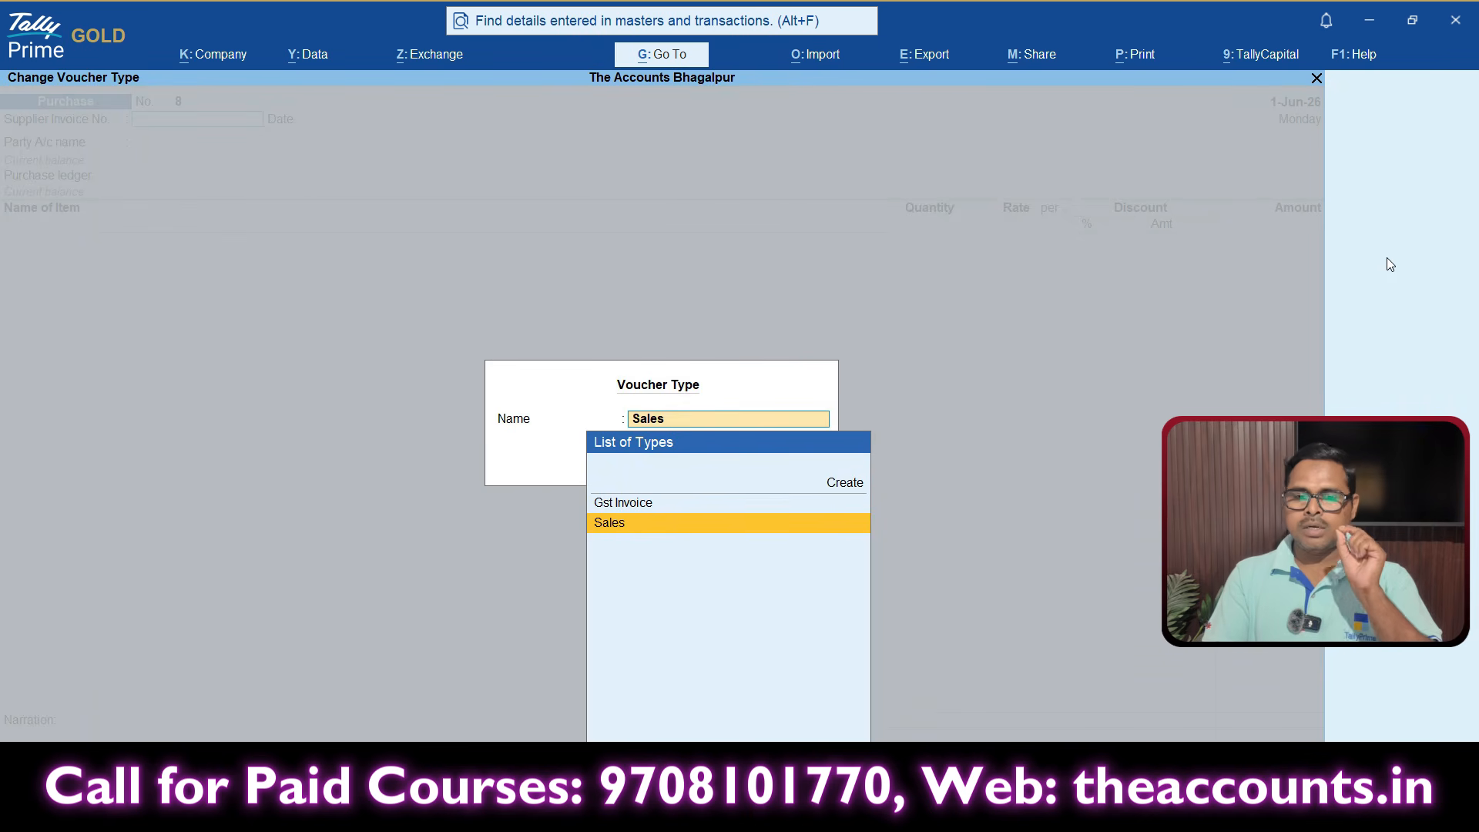
click(620, 513)
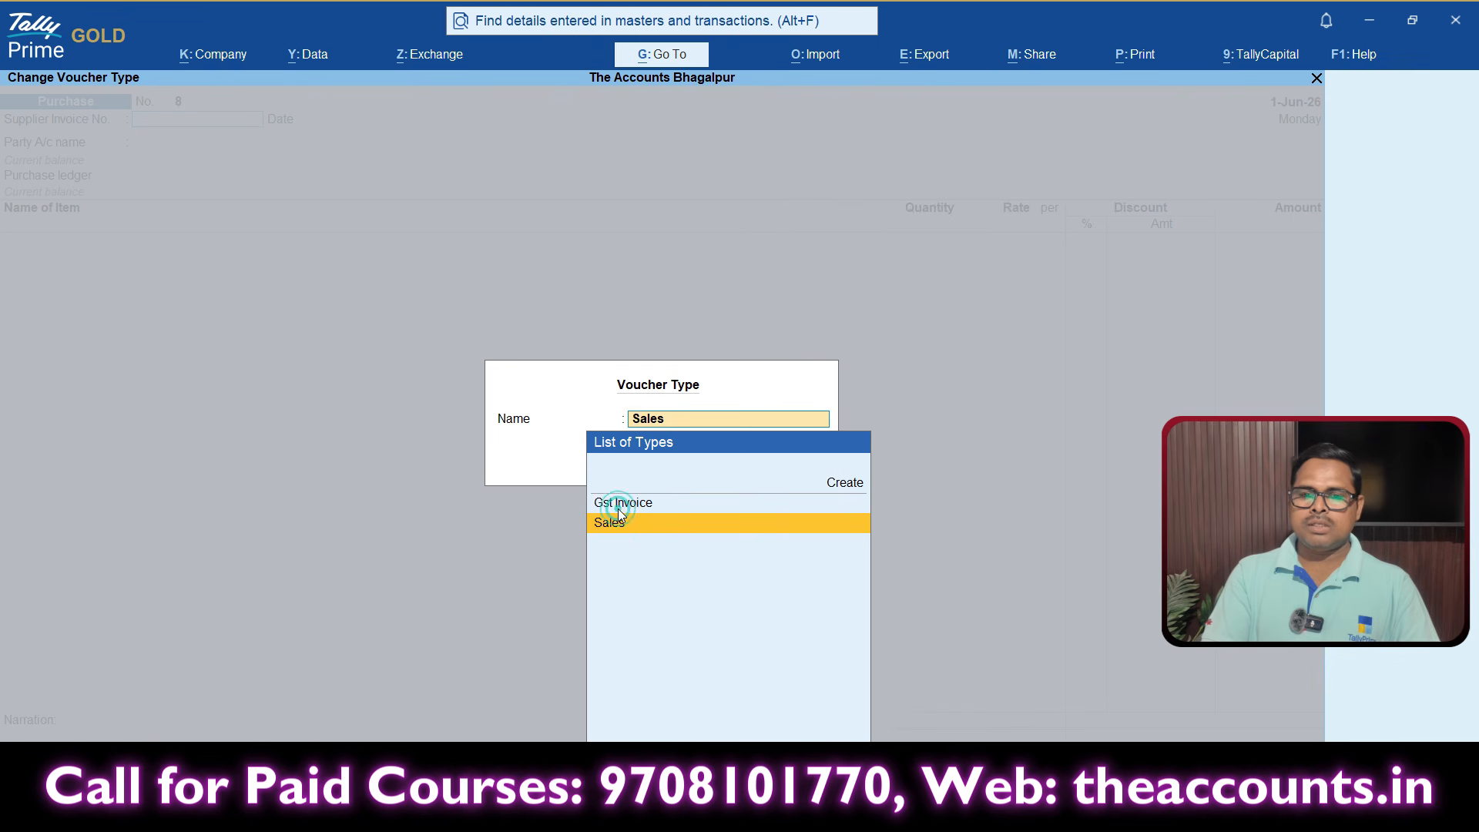
click(855, 487)
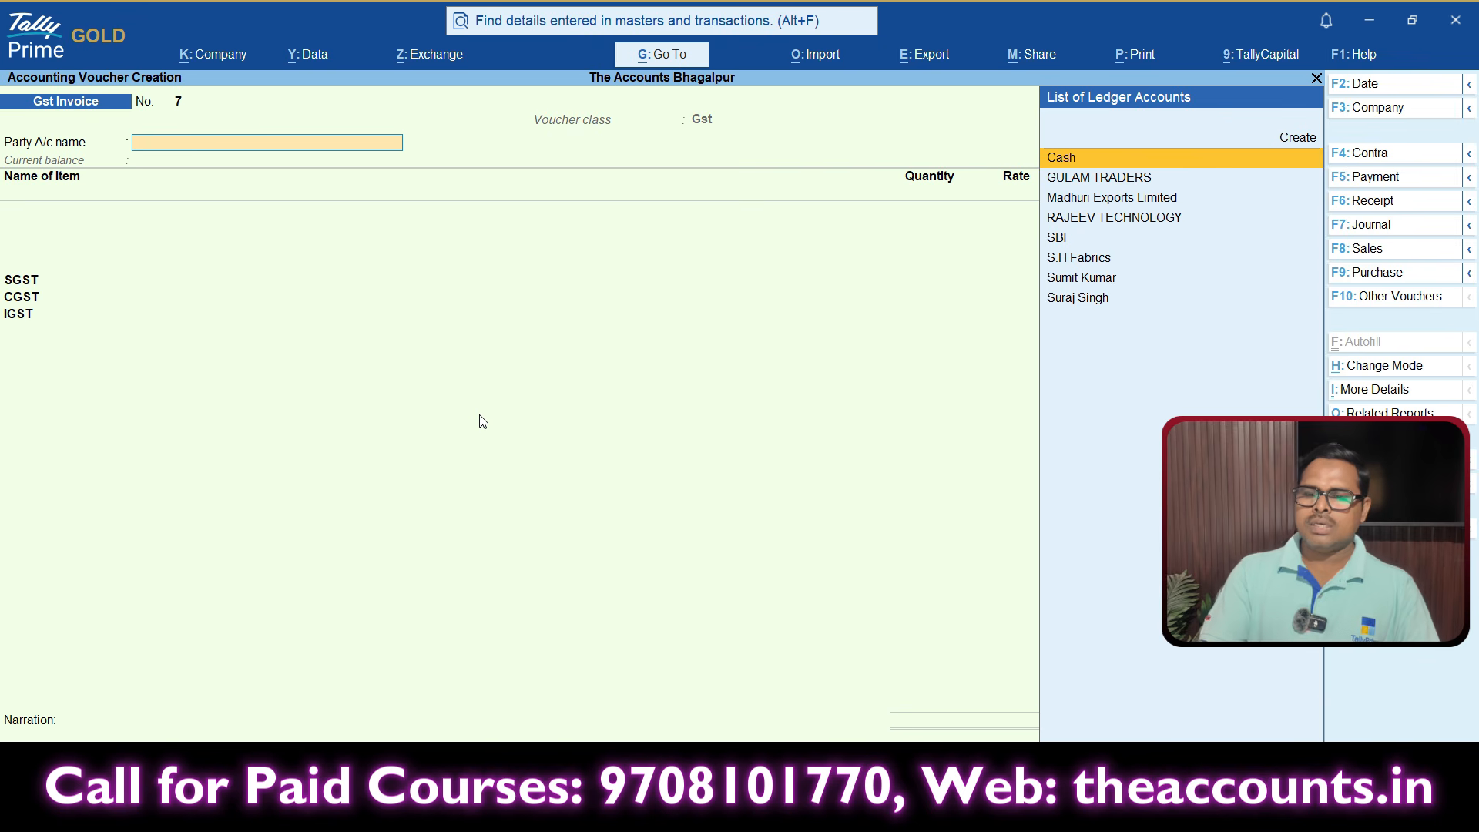
Choose RAJEEV TECHNOLOGY as the party account and accept its party and dispatch details.
key(Down)
key(Down)
key(Down)
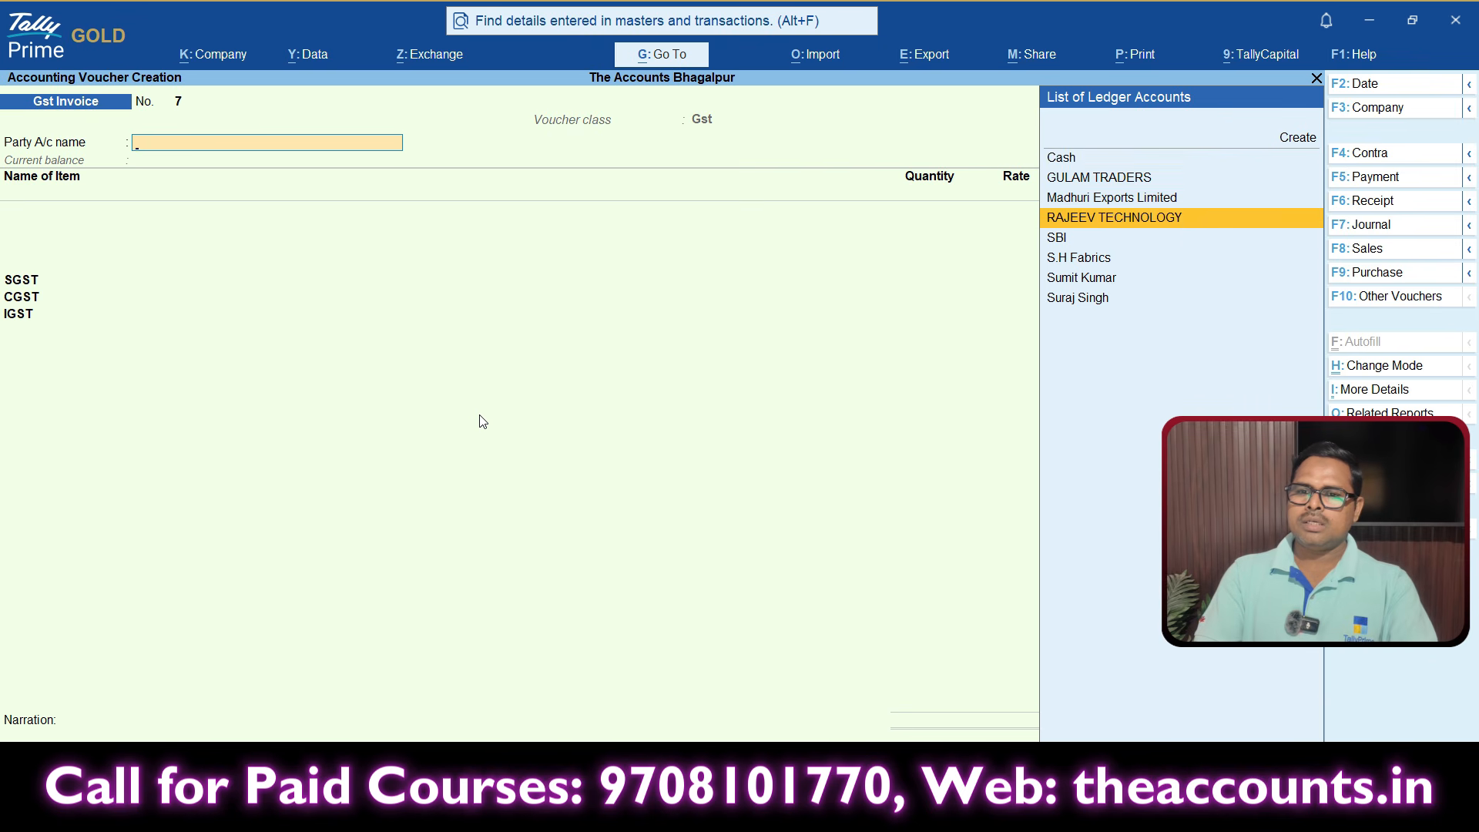
key(Up)
key(Down)
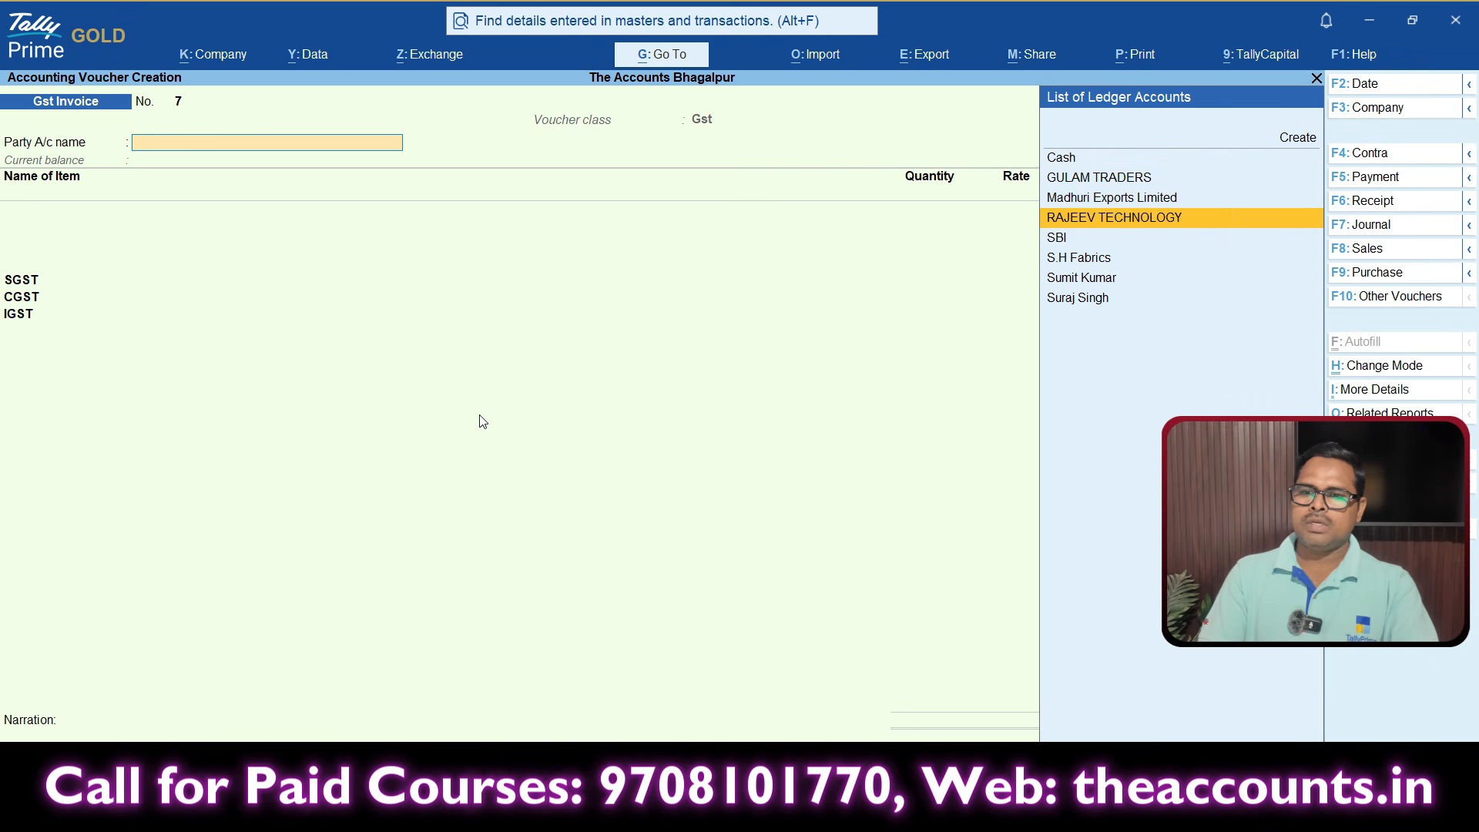
key(Return)
key(ctrl+a)
key(ctrl+a)
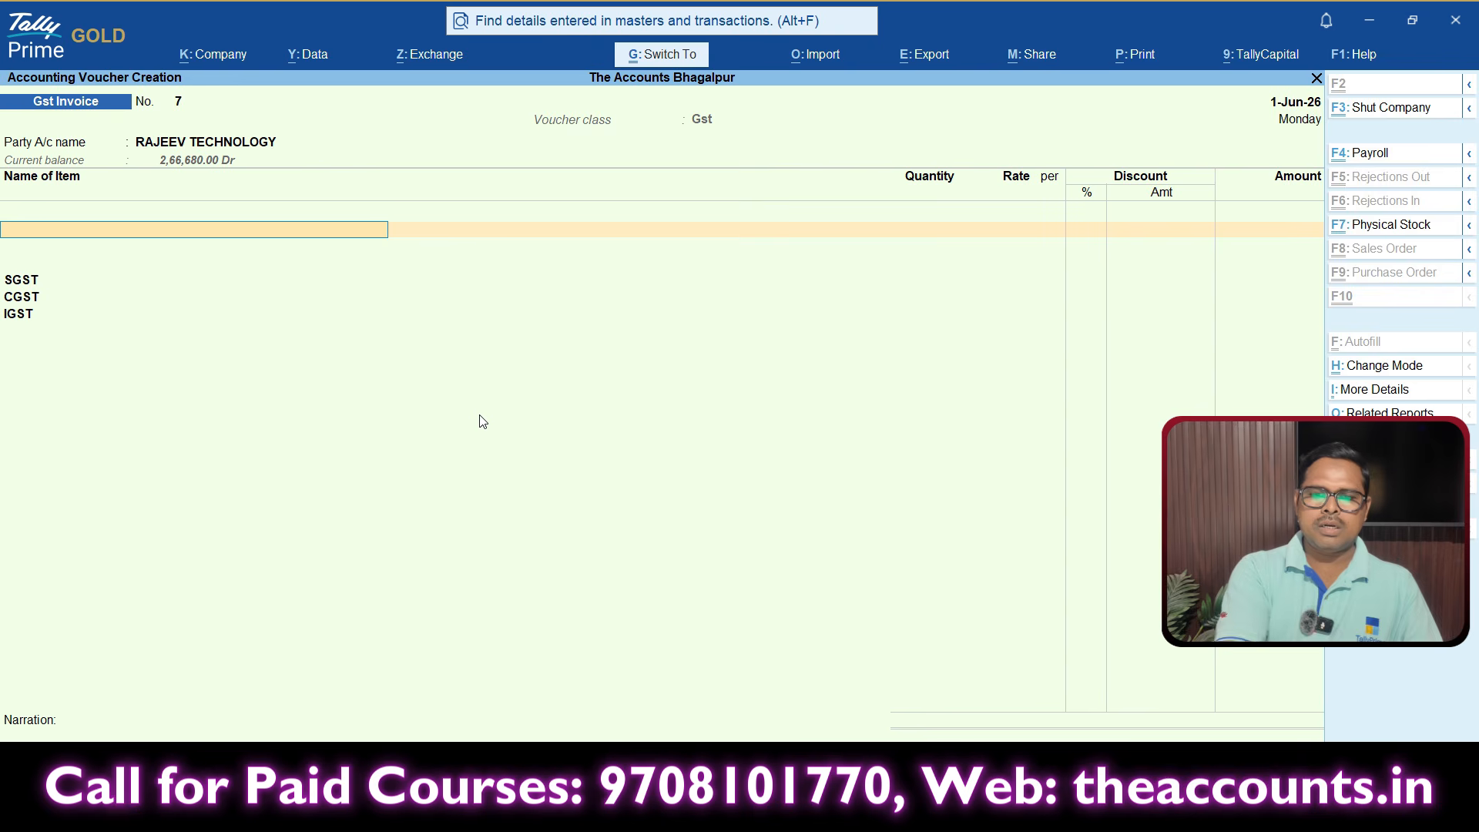
Add Bajaj Oil - 100ML to the invoice from batch Bj-0001 with a quantity of 10 units.
key(Down)
key(Down)
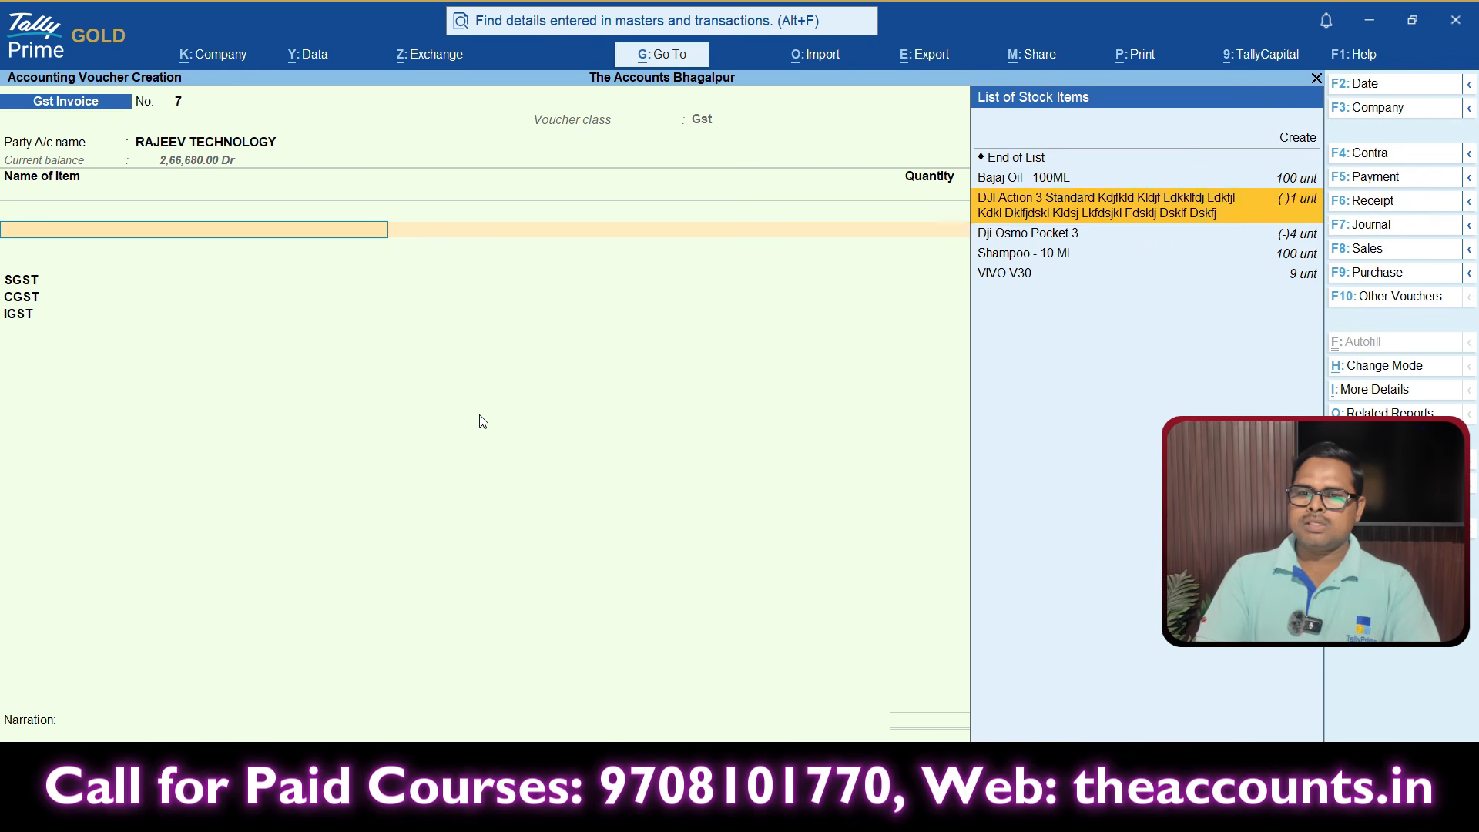
key(Up)
key(Return)
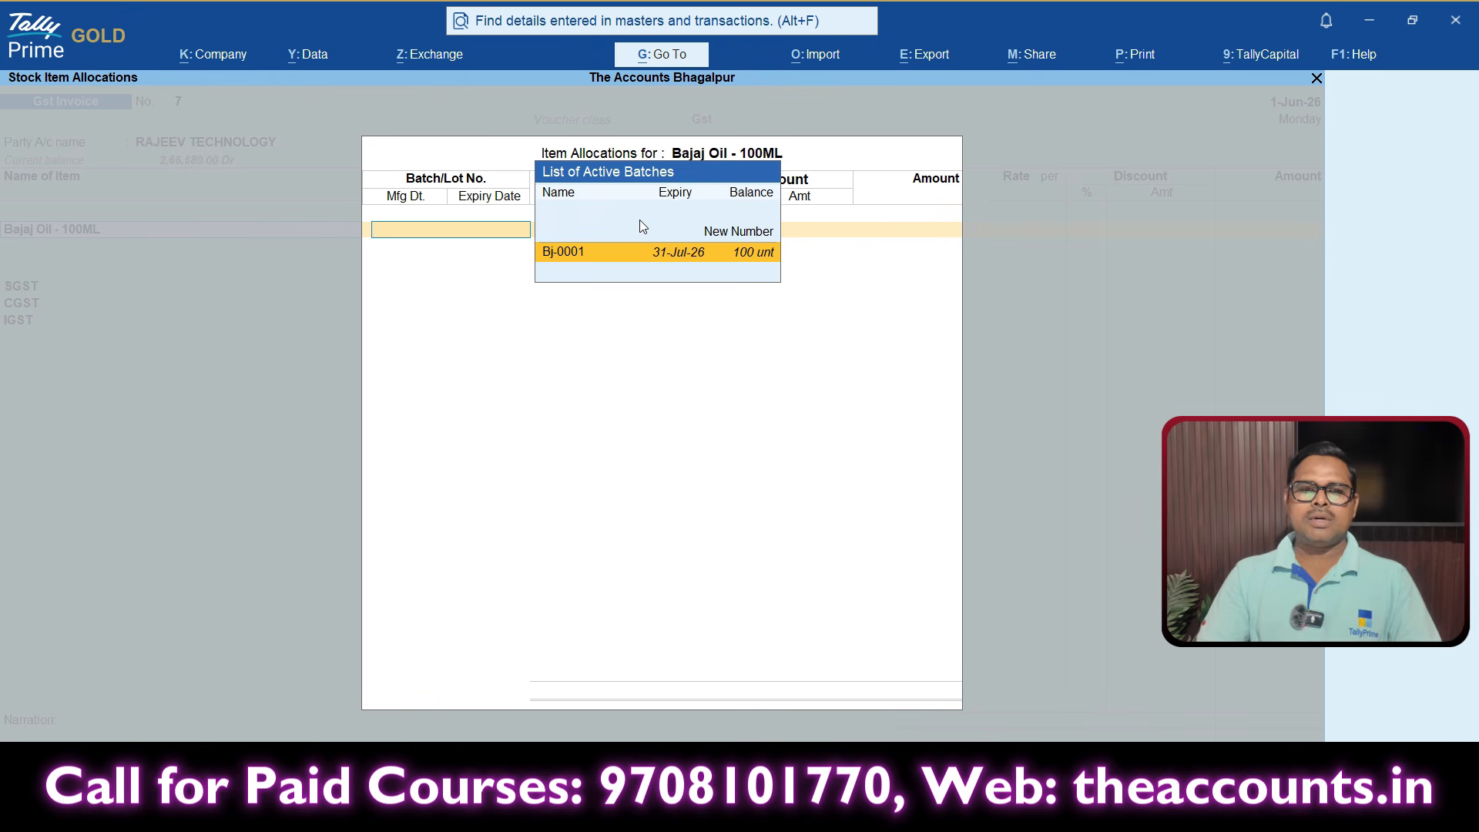
key(Return)
text(10)
key(Return)
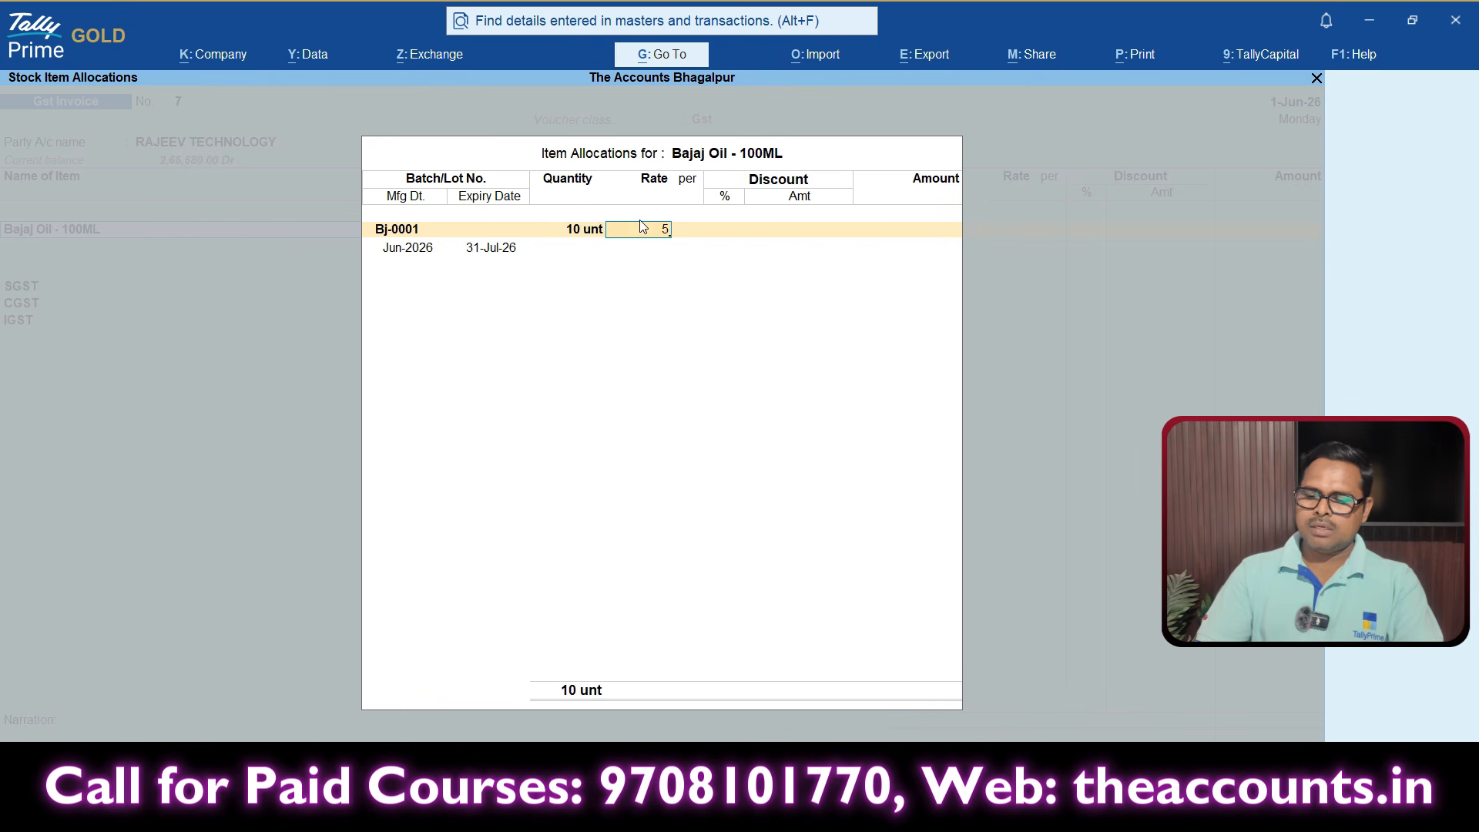
Set the rate for batch Bj-0001 to 50 without a discount and finish the item allocation.
key(Return)
key(Return)
key(Return)
key(Return)
key(Return)
key(Return)
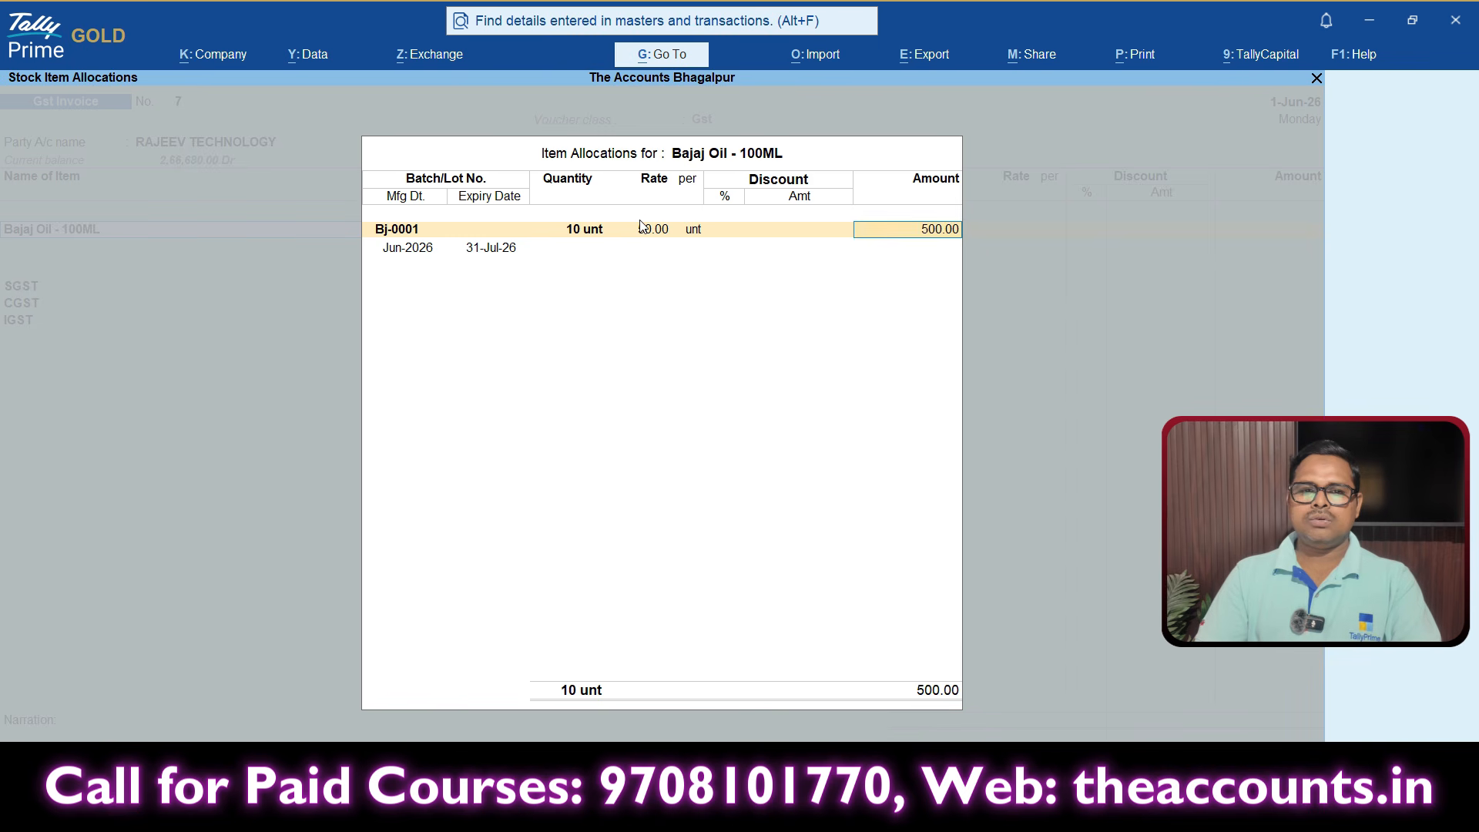
key(Return)
key(Return)
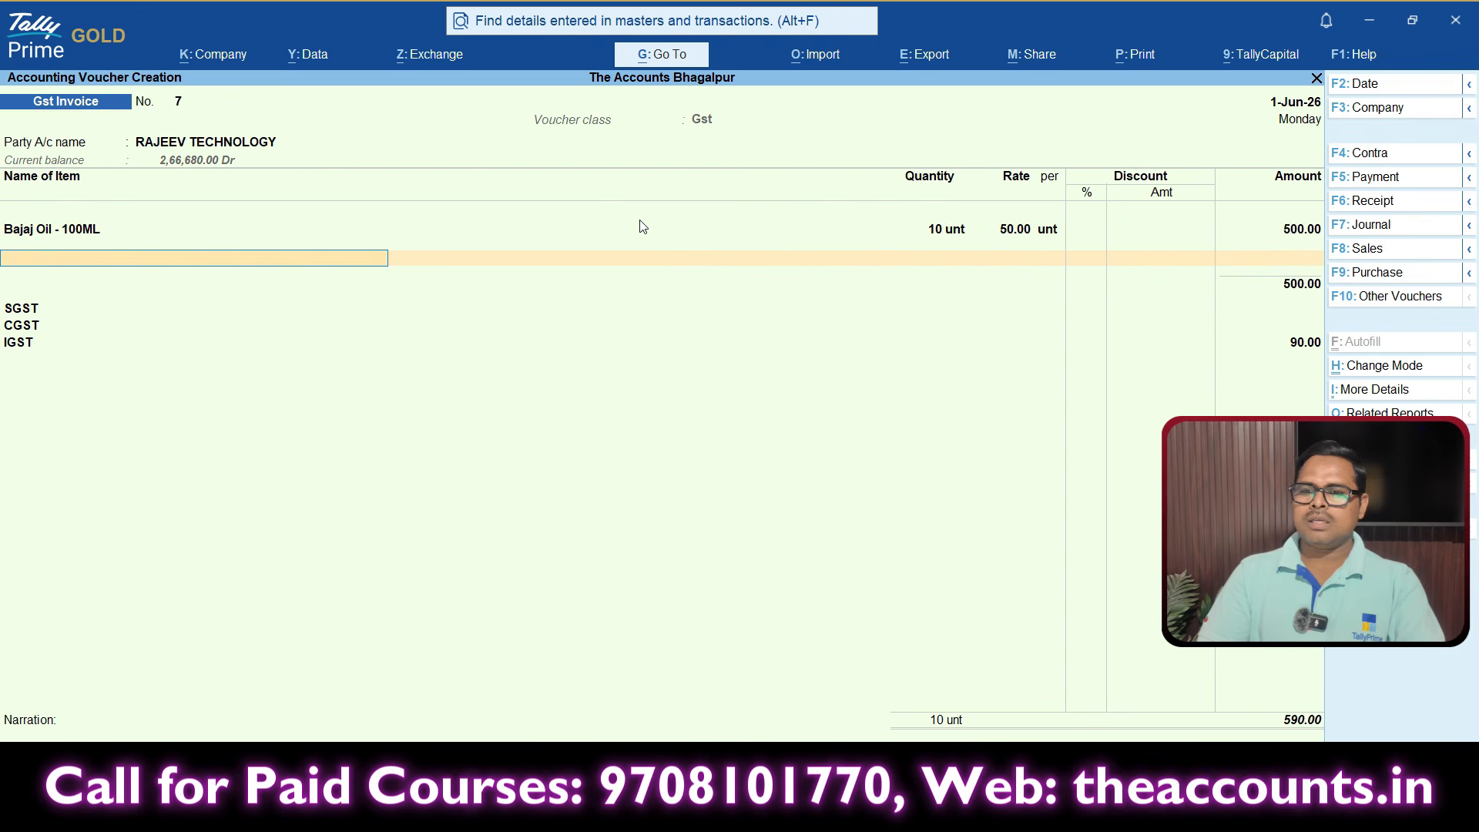
Complete the item list, accept the bill-wise details as a New Ref for RAJEEV TECHNOLOGY and save the sales invoice.
key(Return)
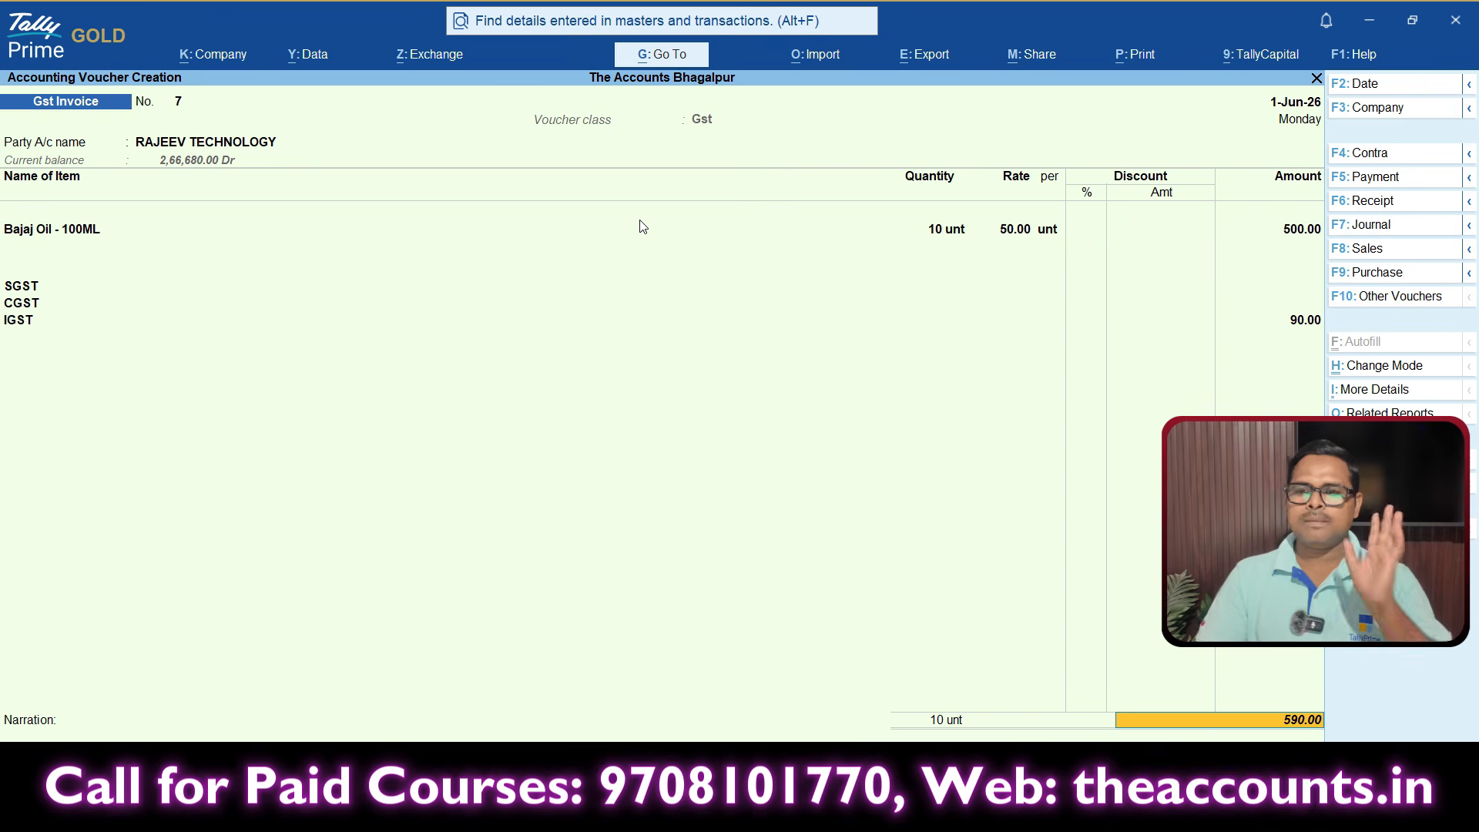
key(Return)
key(Return)
key(Return)
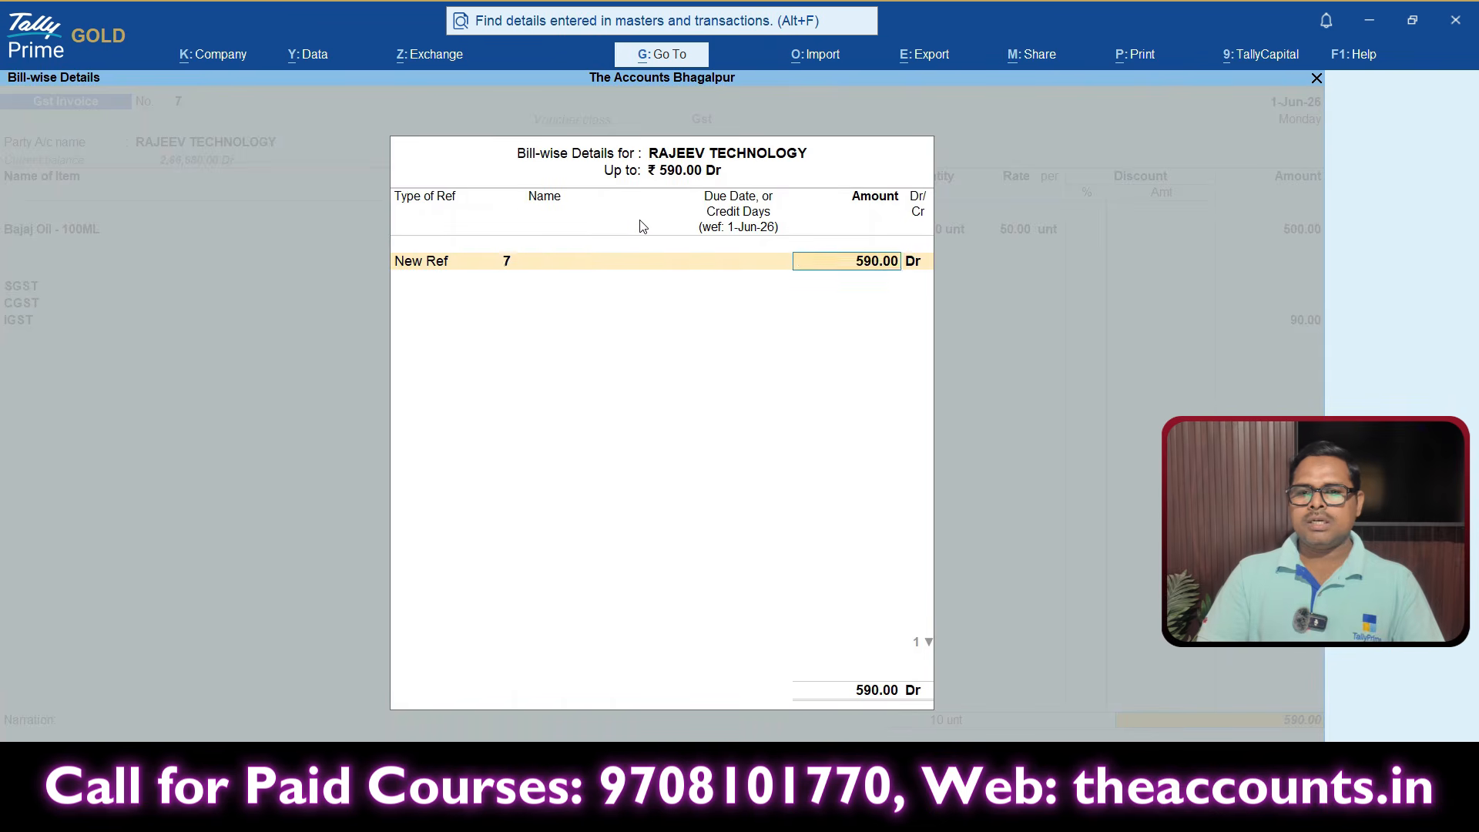
key(Return)
key(Return)
key(Return)
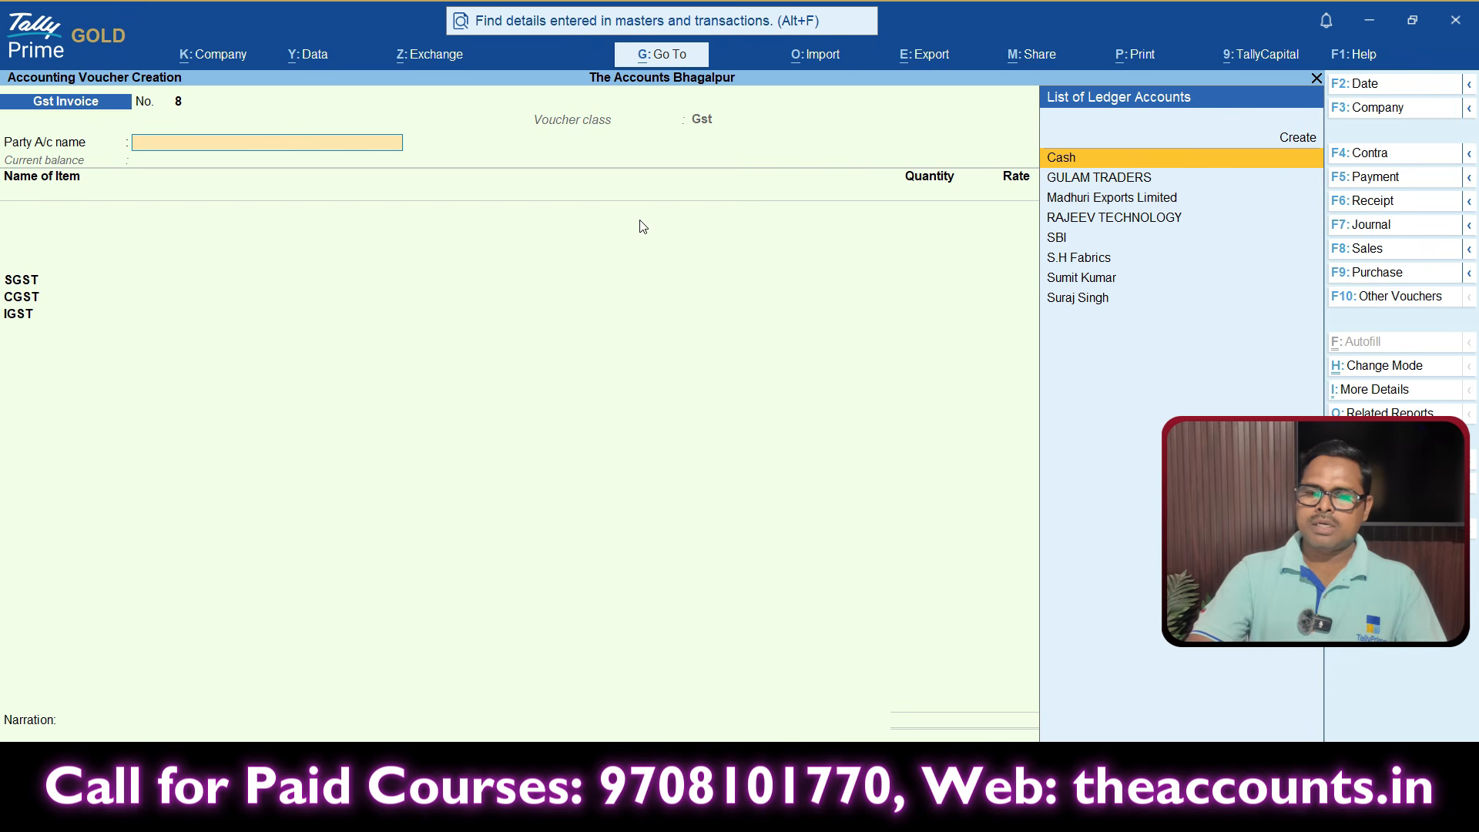
Reopen the saved RAJEEV TECHNOLOGY invoice and show an enlarged print preview of it.
key(Page_Up)
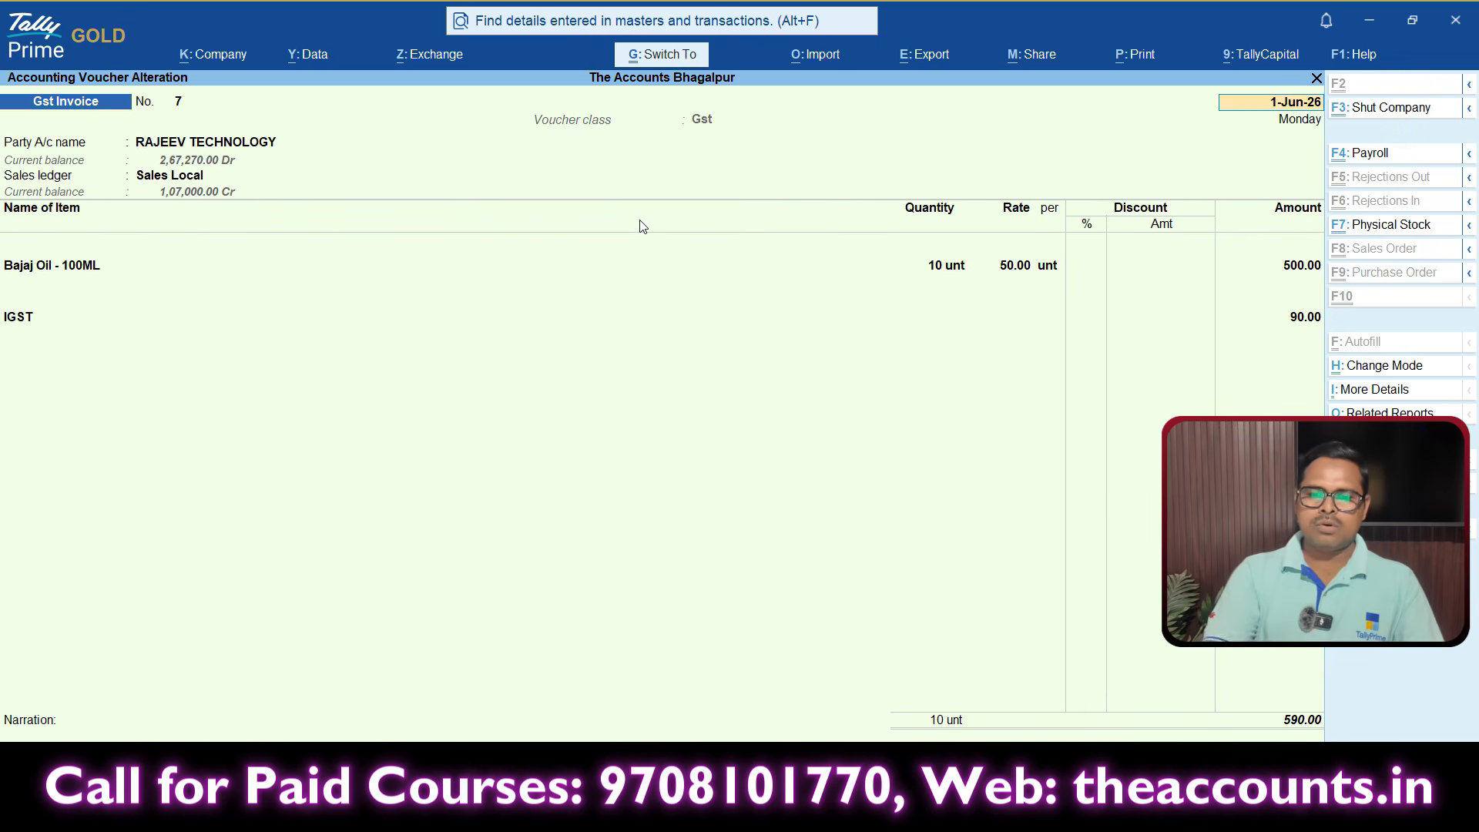
key(alt+p)
click(654, 531)
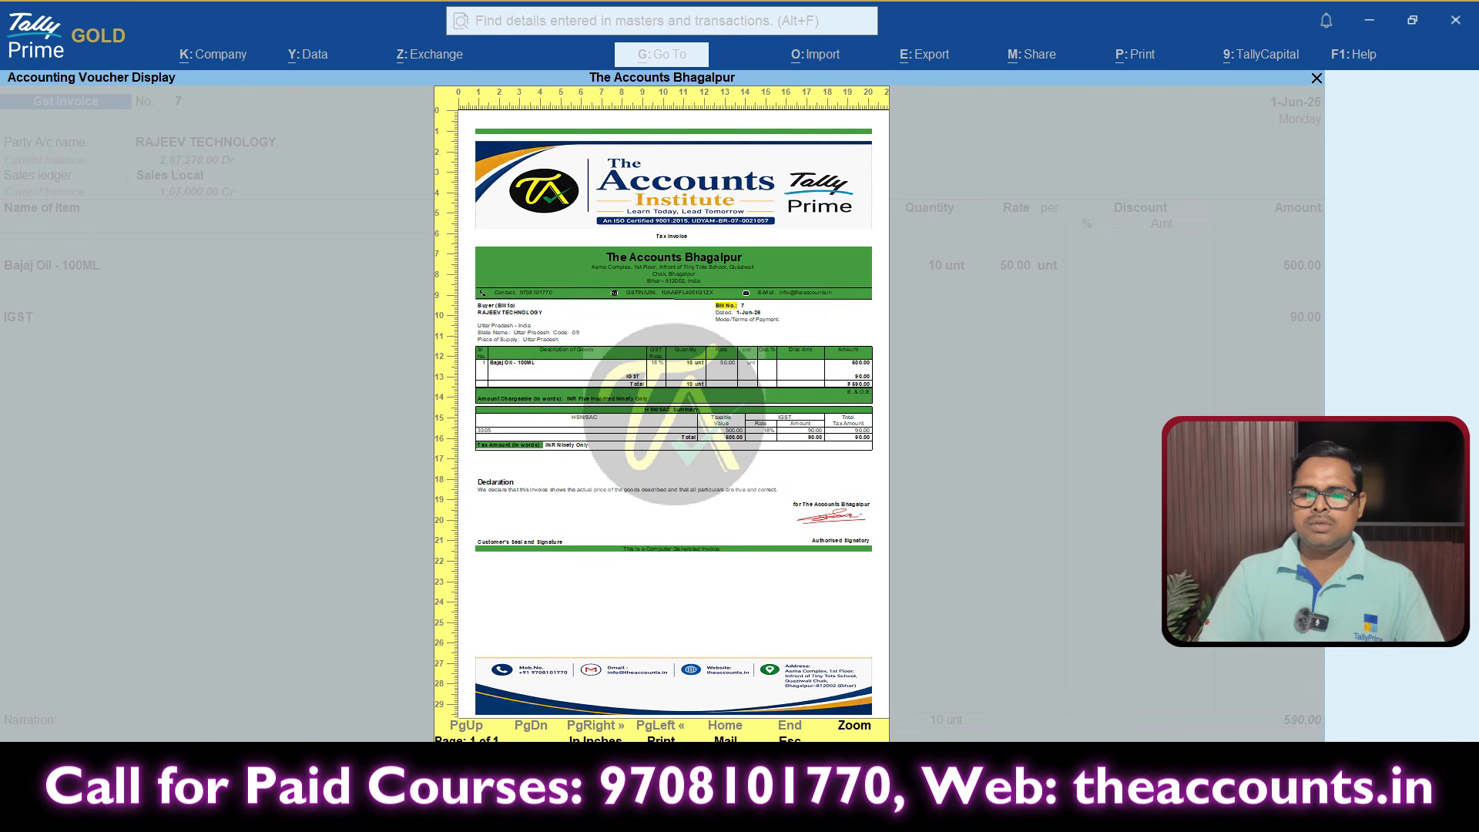
click(853, 727)
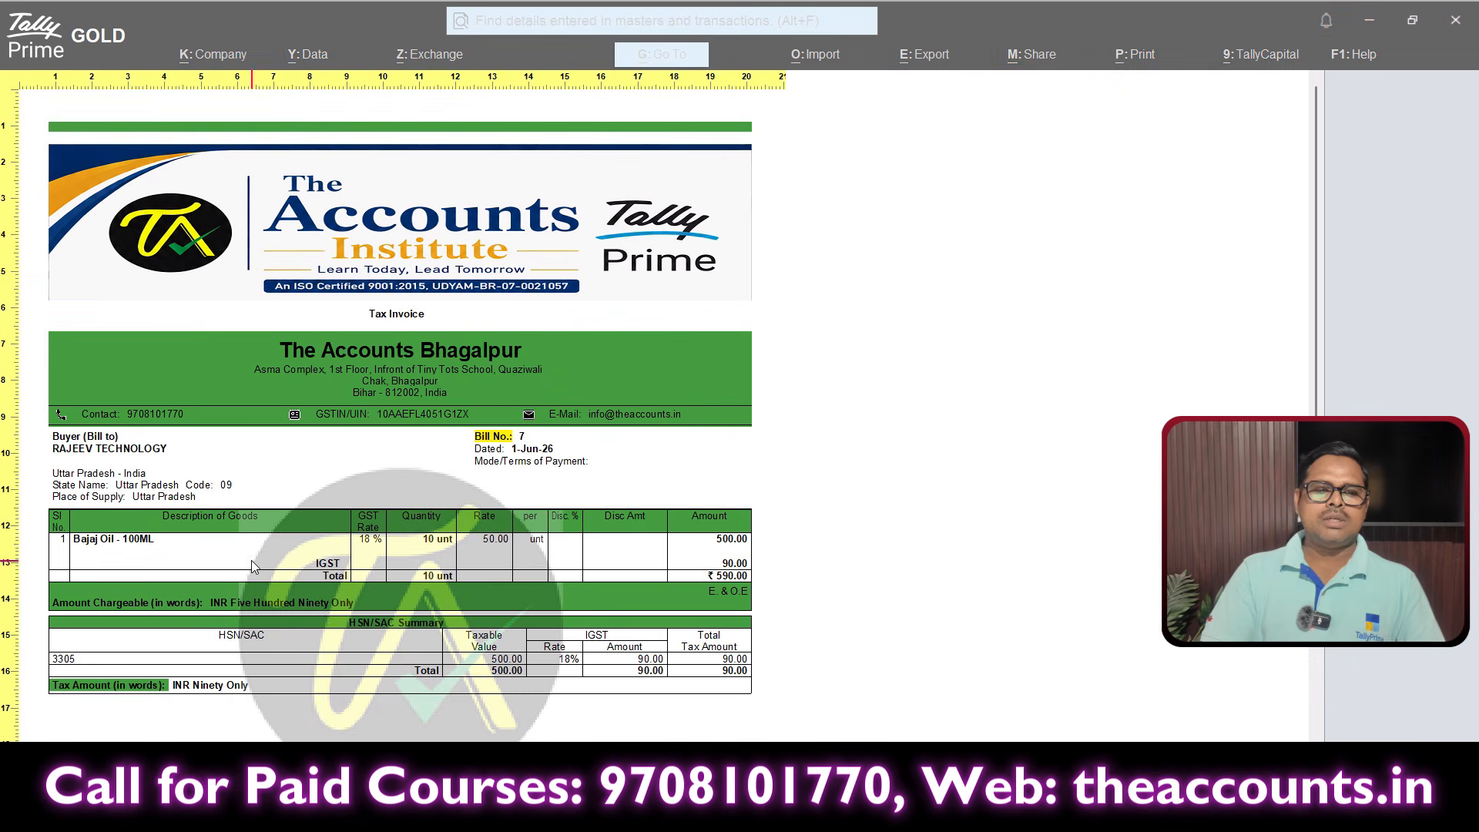
Examine the Bajaj Oil - 100ML line in the previewed invoice for batch information and close the preview.
key(ctrl+1)
click(72, 550)
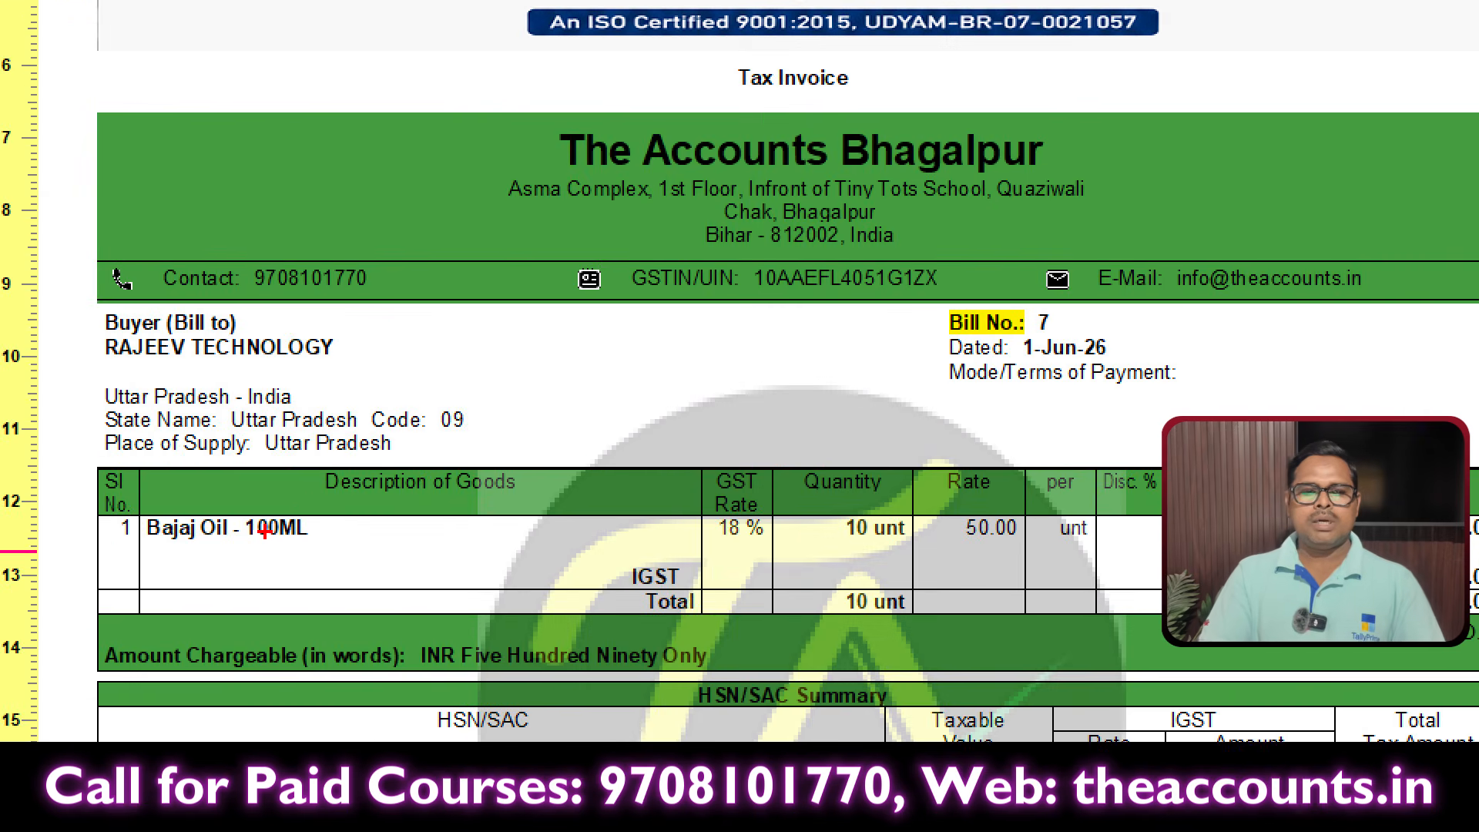
mouse_move(297, 505)
mouse_down()
mouse_move(86, 497)
mouse_move(291, 616)
mouse_move(287, 501)
mouse_up()
drag(190, 564, 484, 558)
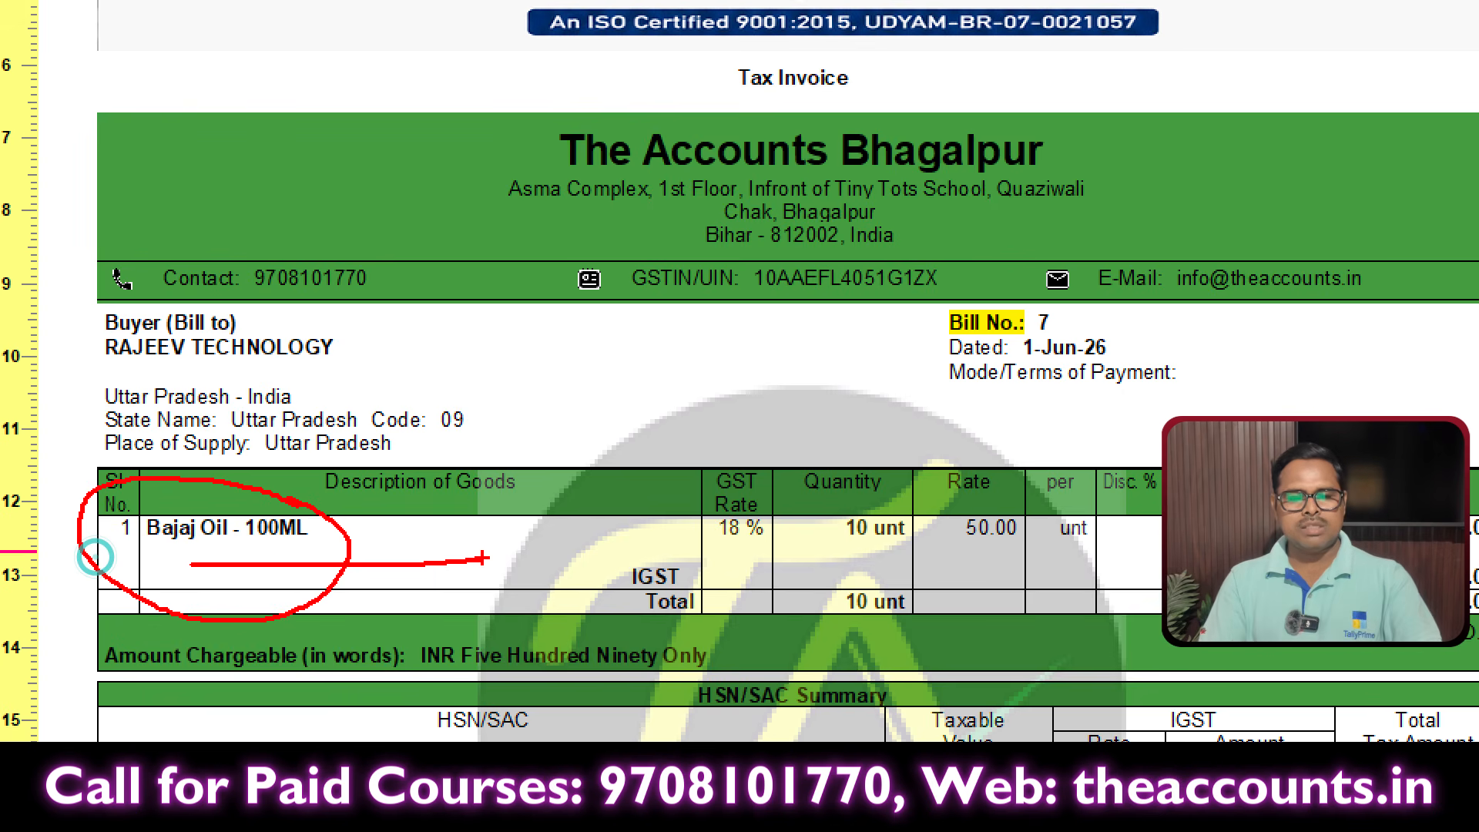
key(Escape)
key(Escape)
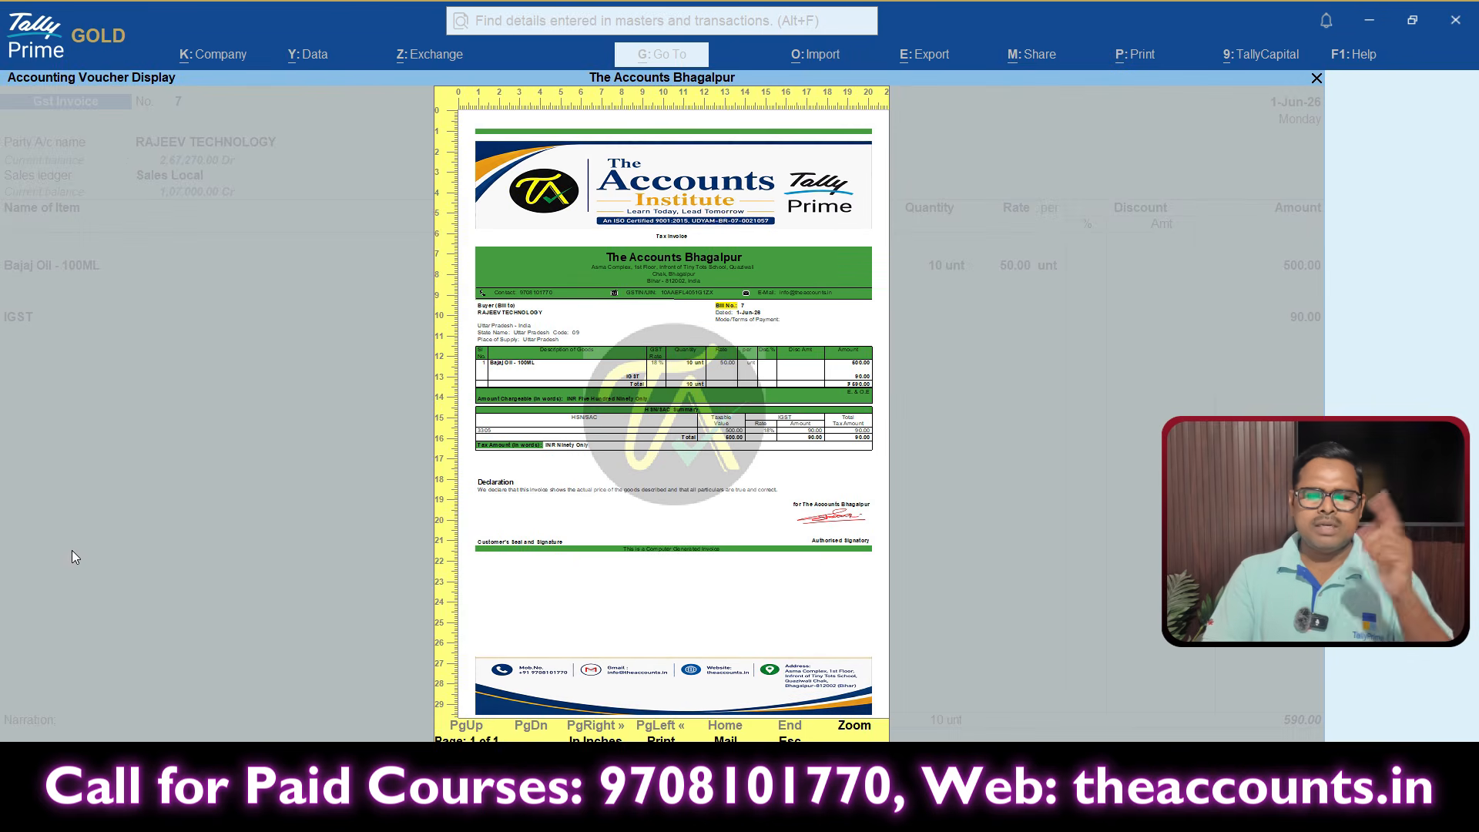
key(Escape)
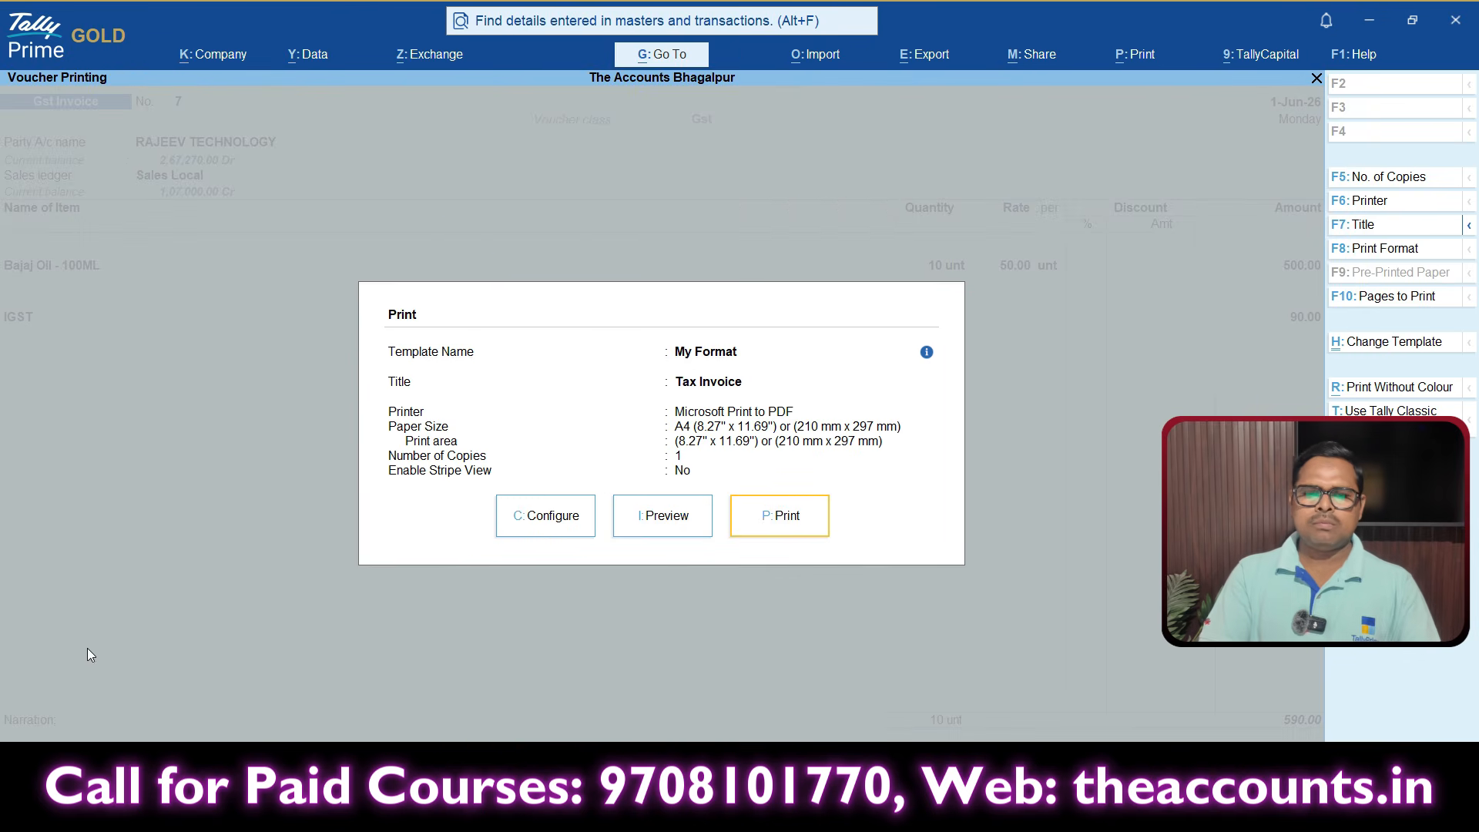
Find the batch option in the invoice print configuration and set Show Batch details to Yes.
click(521, 530)
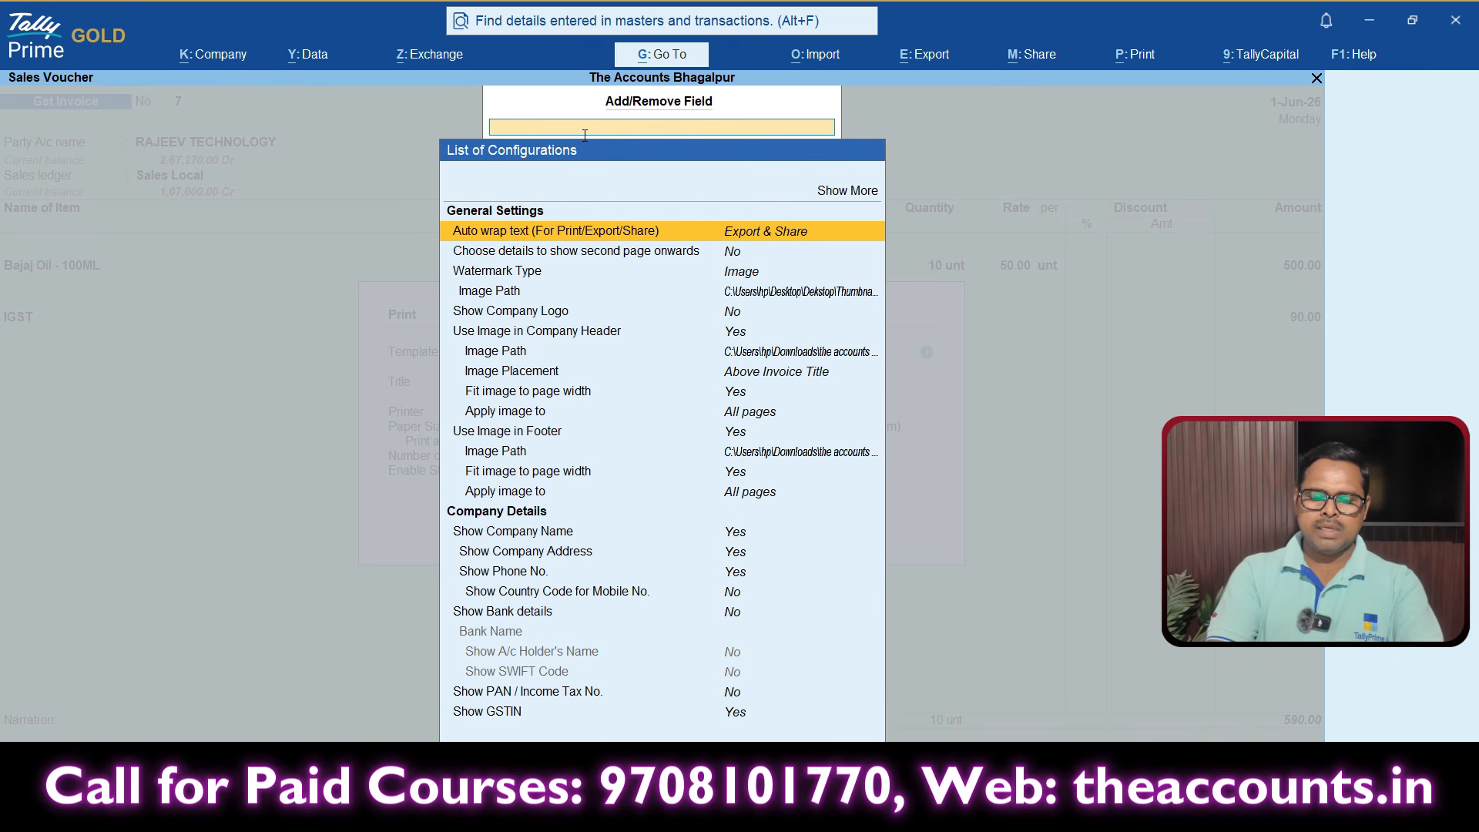
text(Batch)
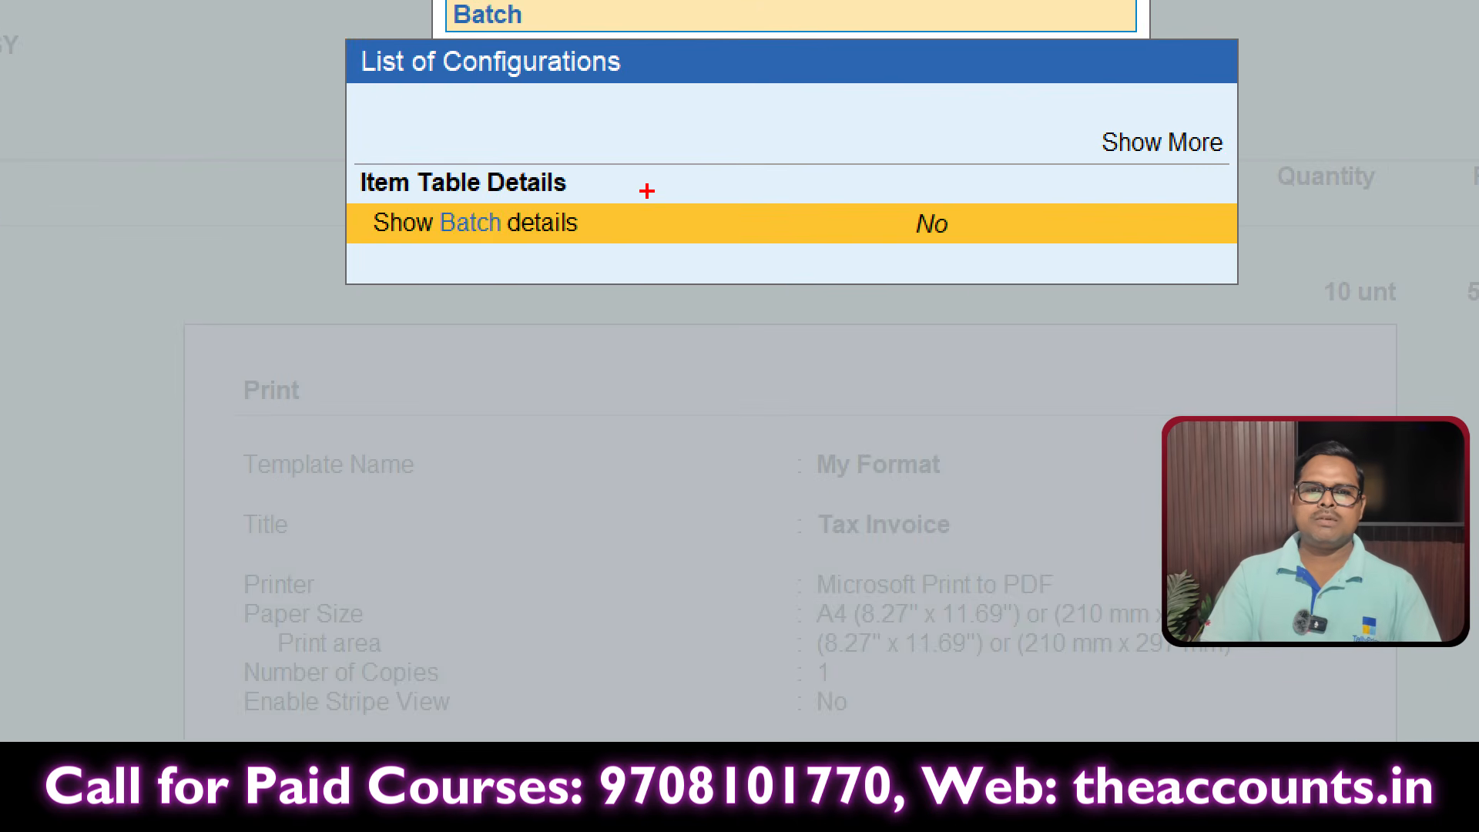
mouse_move(647, 191)
mouse_down()
mouse_move(176, 415)
mouse_move(464, 141)
mouse_up()
mouse_move(855, 148)
mouse_down()
mouse_move(1339, 152)
mouse_move(865, 76)
mouse_up()
key(Escape)
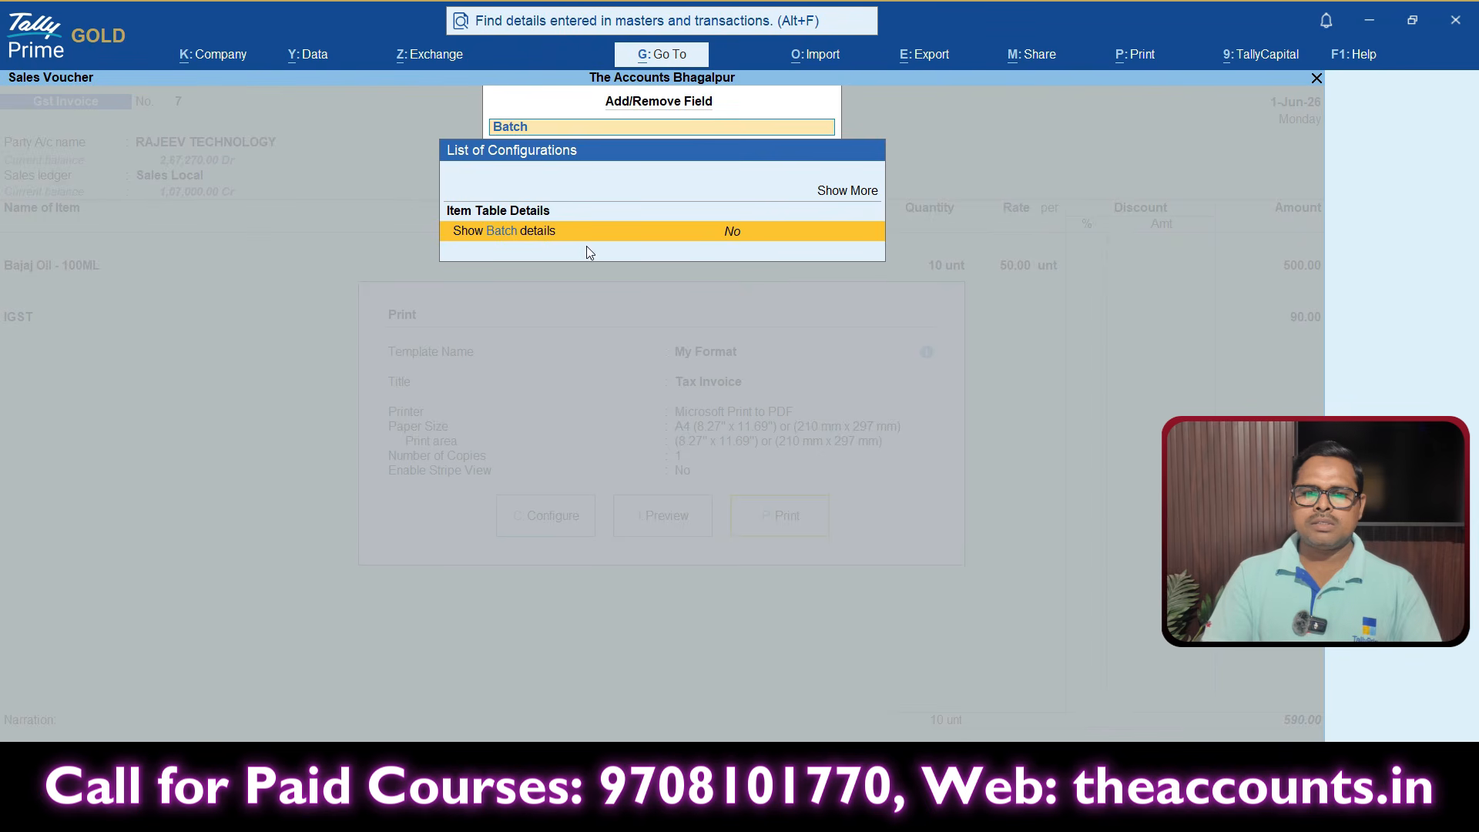
click(674, 233)
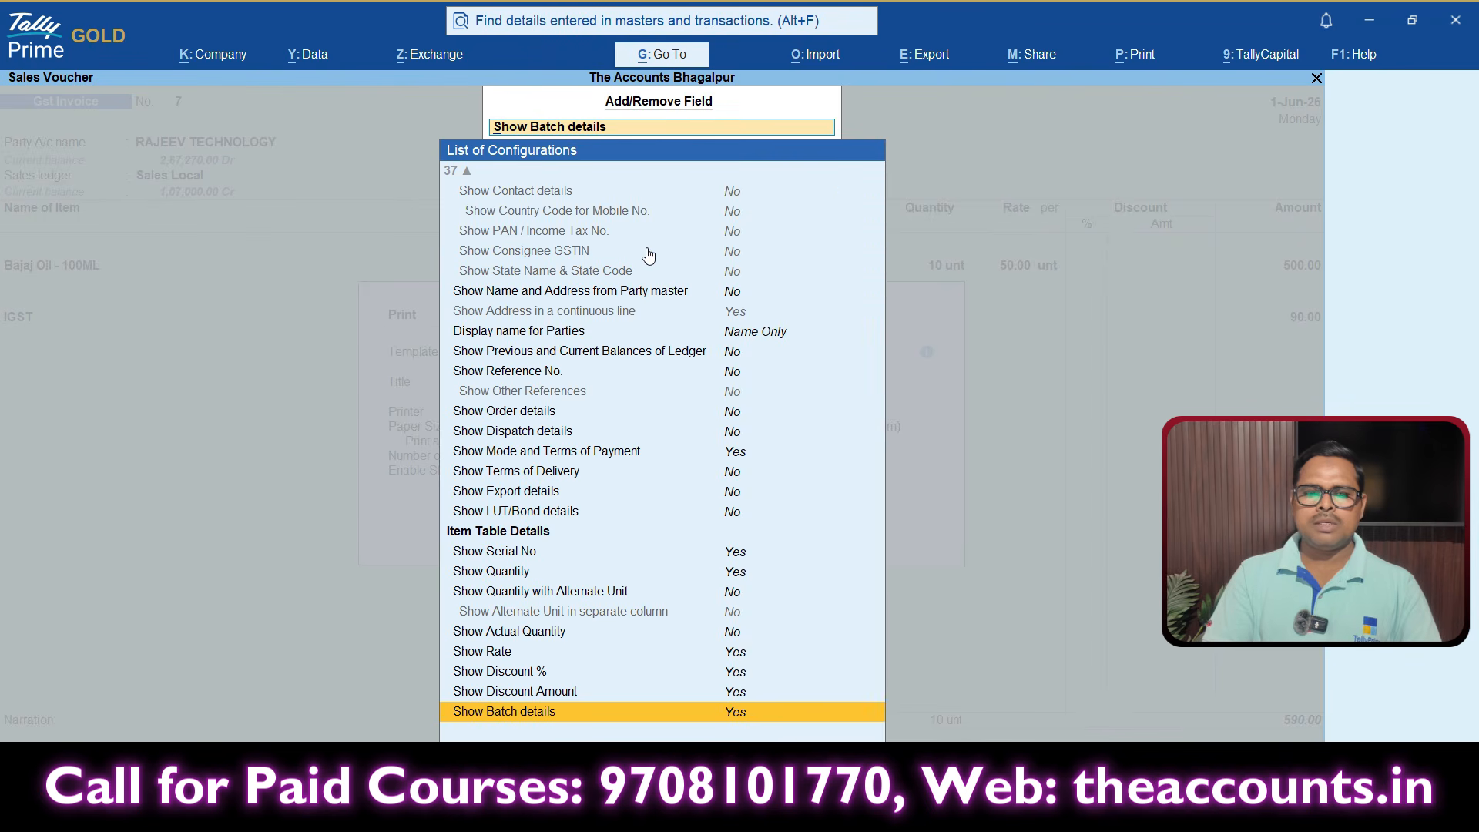
Set Show Manufacturing Date and Show Expiry Date to Yes for the batch details and close the print configuration.
key(Down)
key(Down)
key(Down)
key(Down)
key(Down)
key(Down)
key(Down)
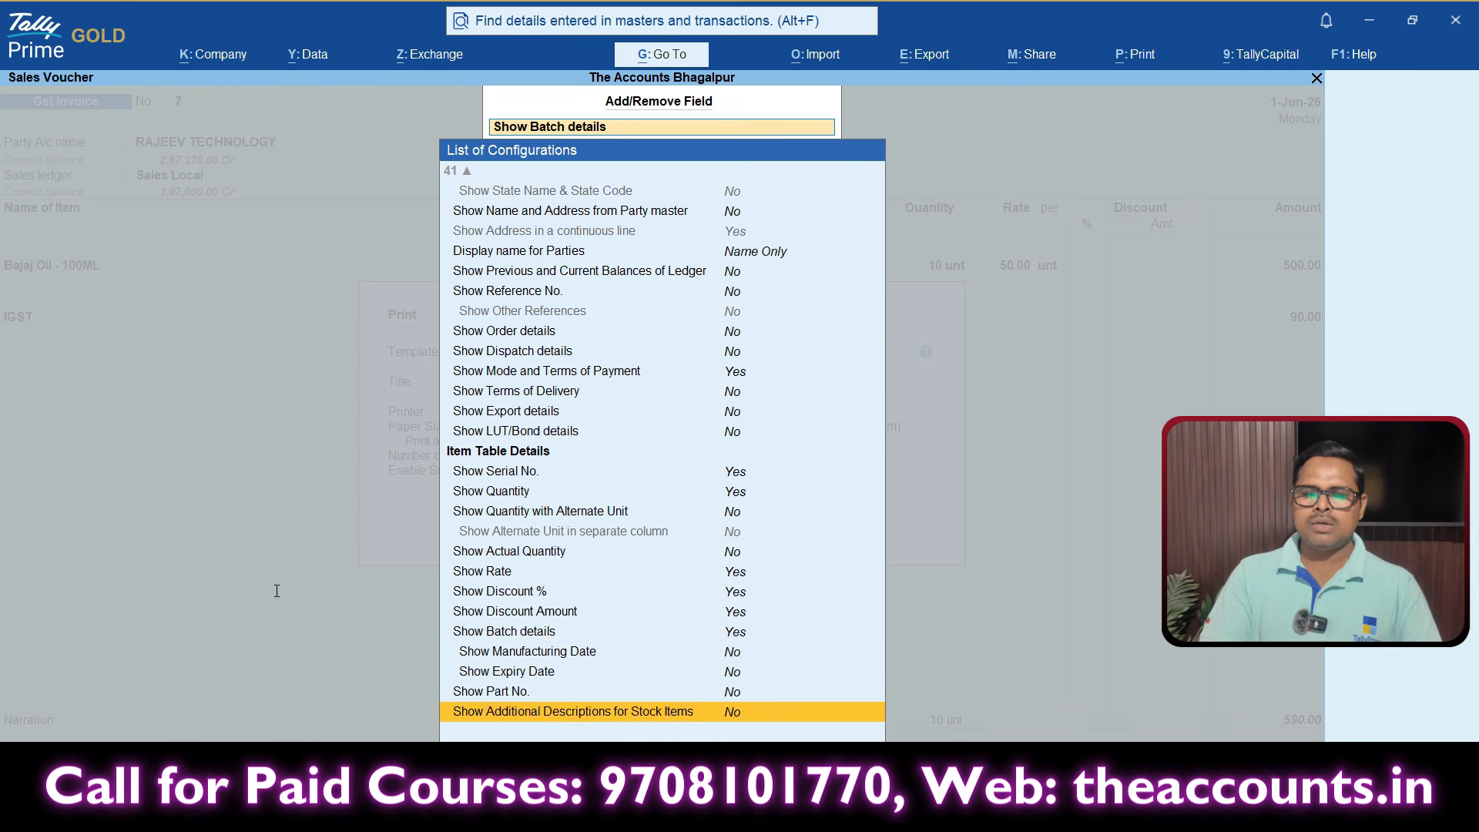
key(Up)
key(Up)
key(Up)
key(Up)
key(Up)
key(Up)
key(Up)
key(Up)
key(Up)
key(Down)
key(Down)
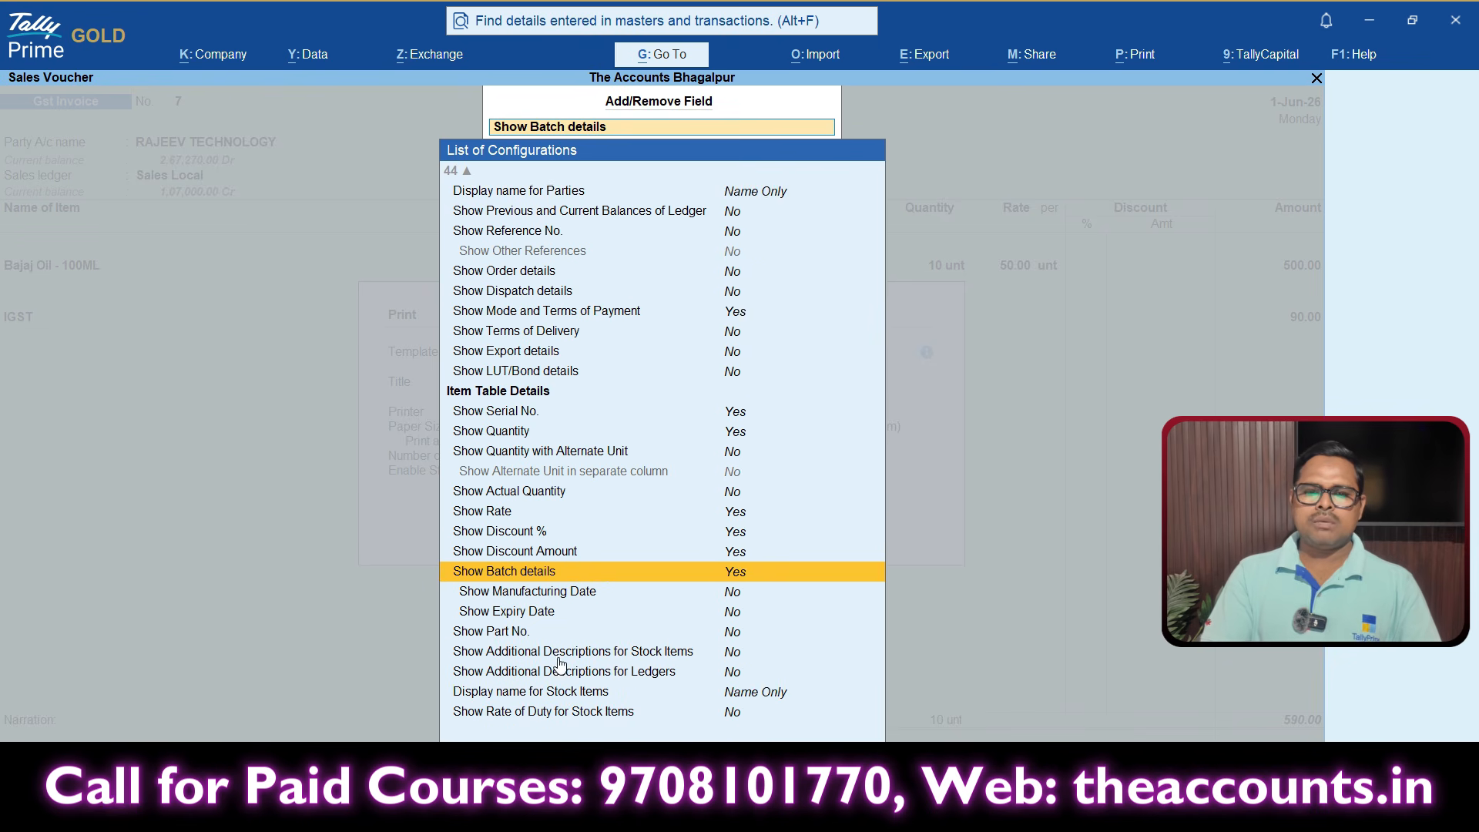
key(ctrl)
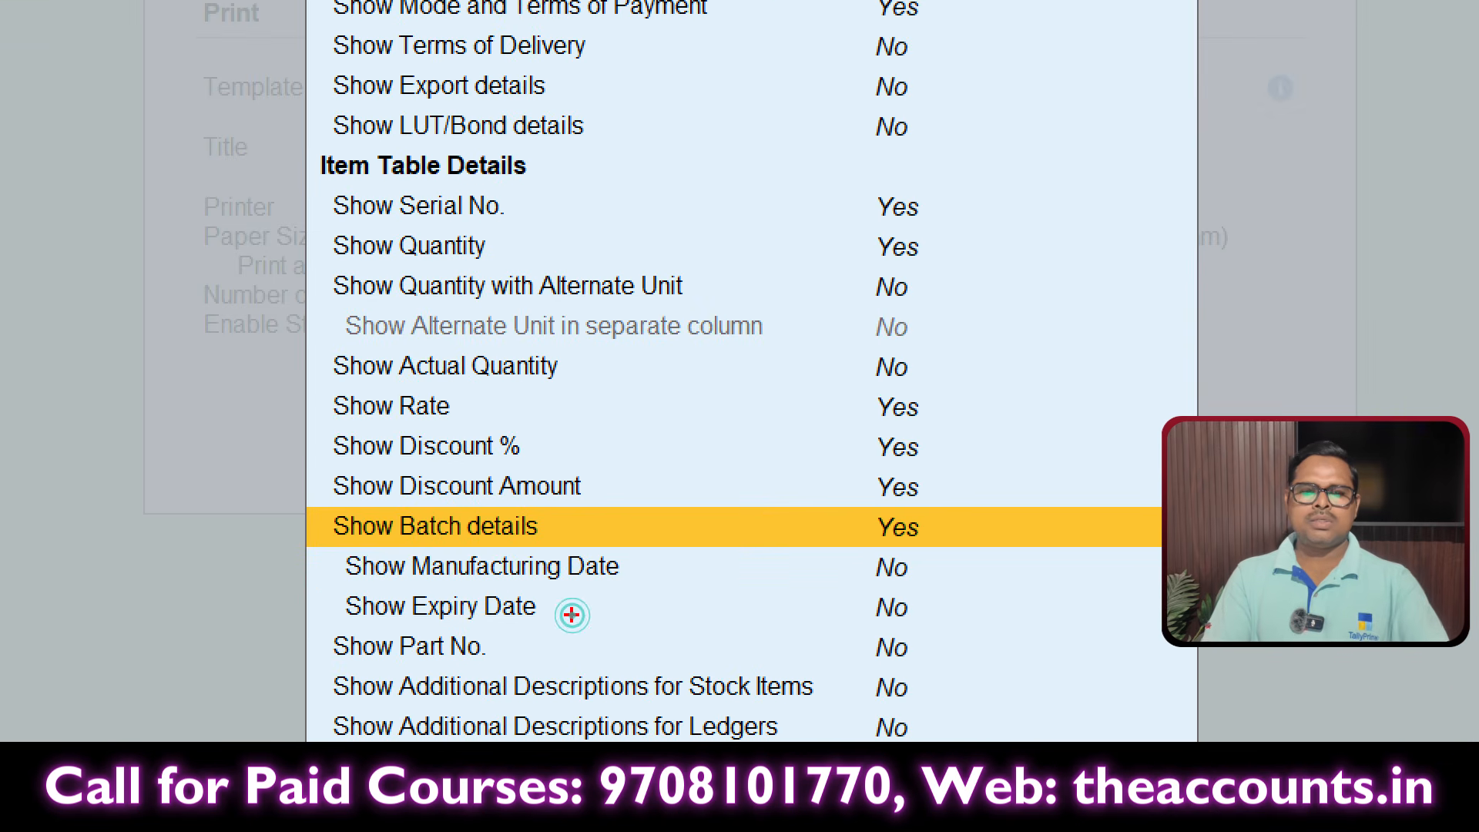
drag(519, 600, 624, 598)
drag(426, 629, 667, 630)
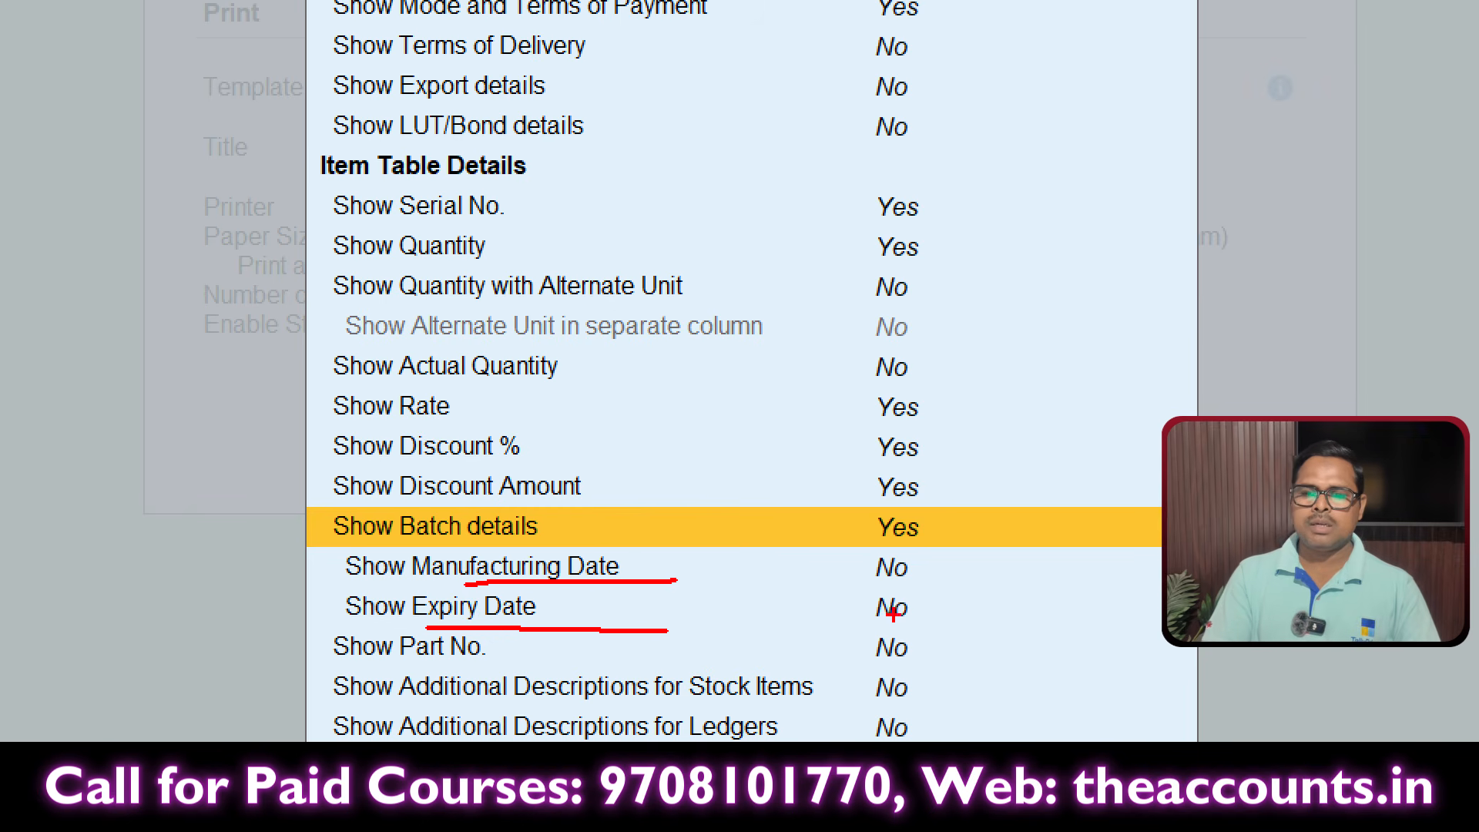
mouse_move(874, 626)
mouse_down()
mouse_move(933, 608)
mouse_move(886, 576)
mouse_move(984, 585)
mouse_up()
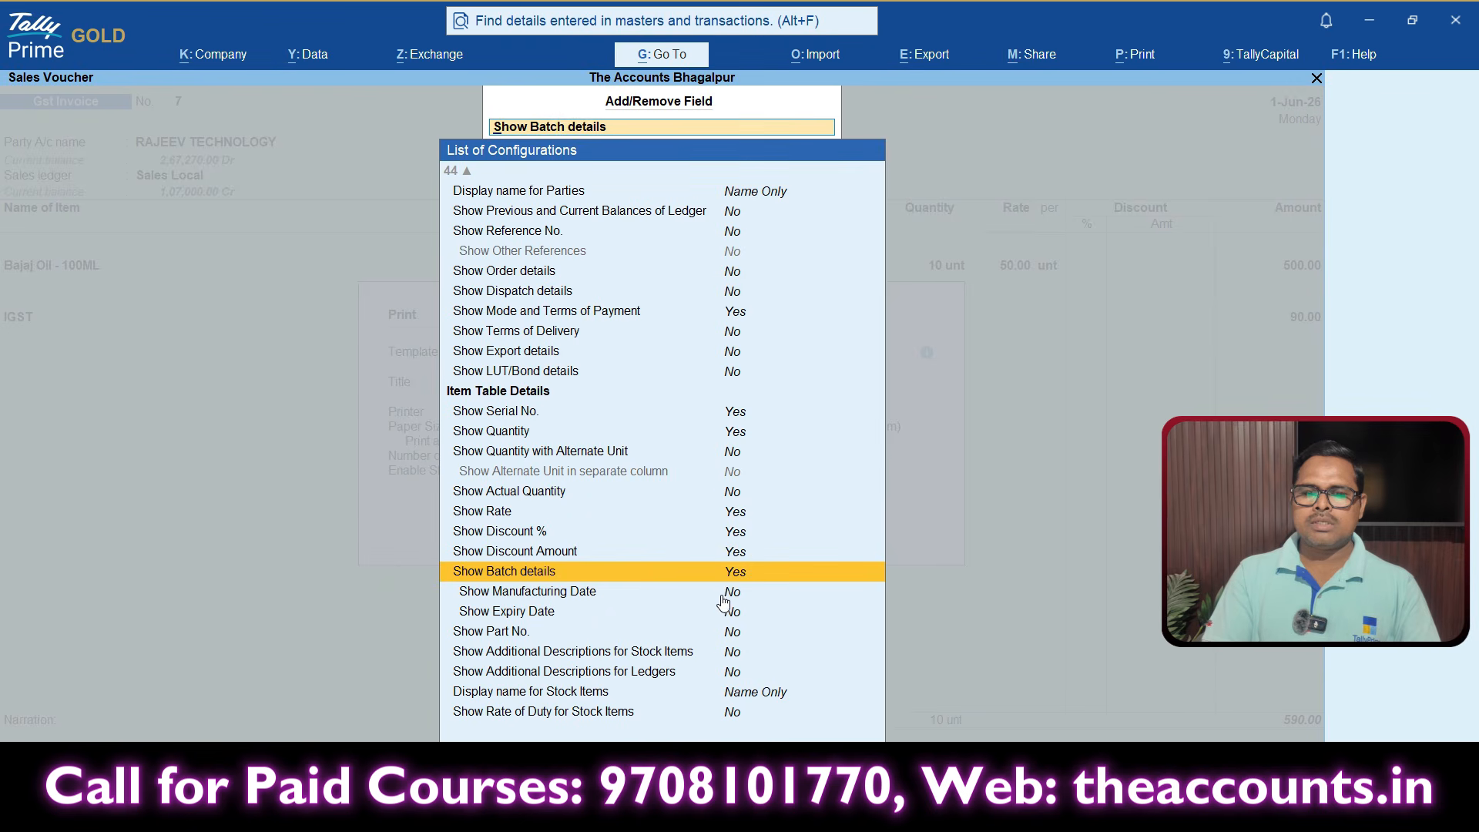
click(730, 595)
click(730, 593)
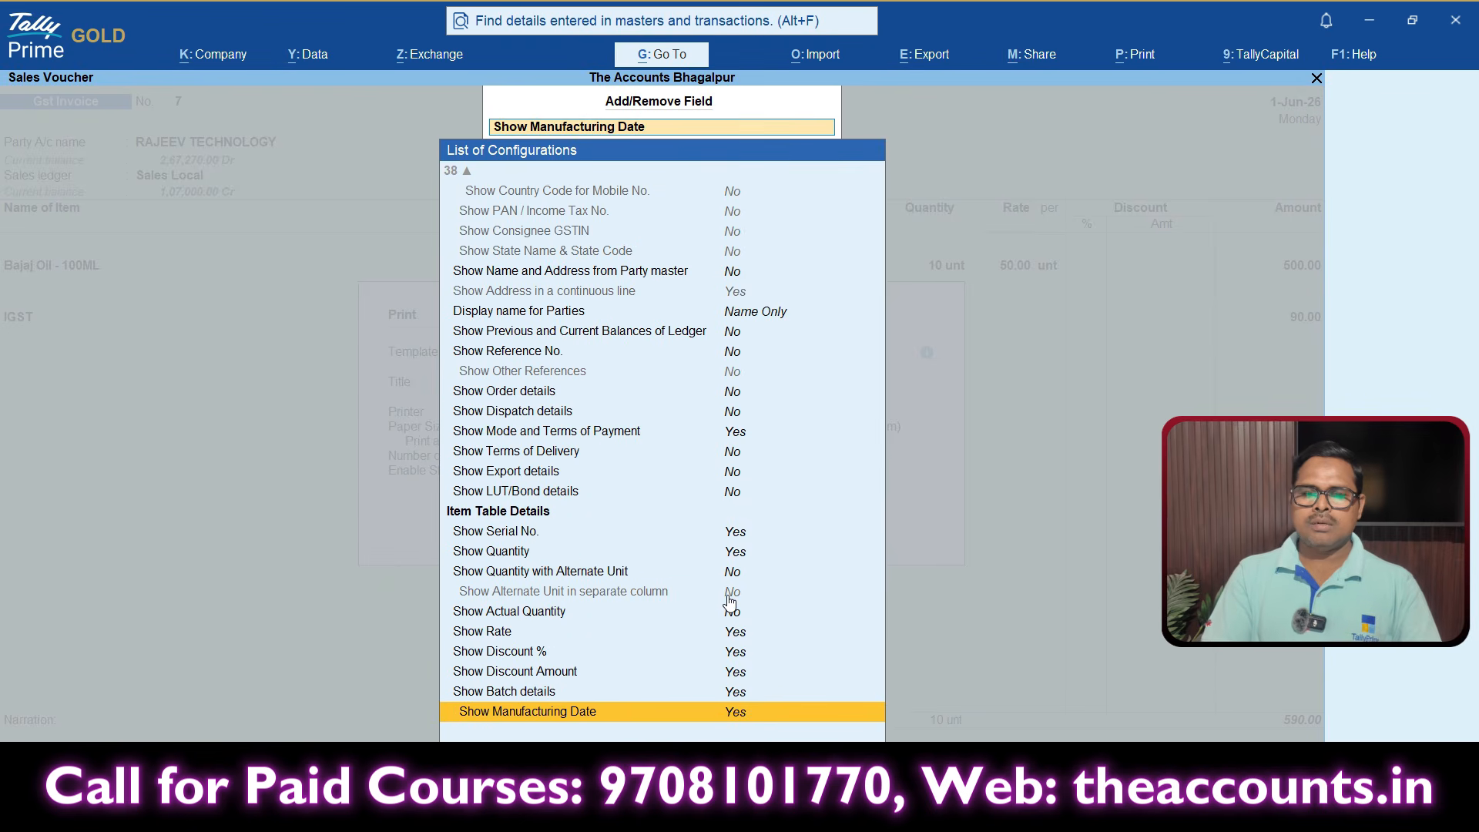
click(690, 716)
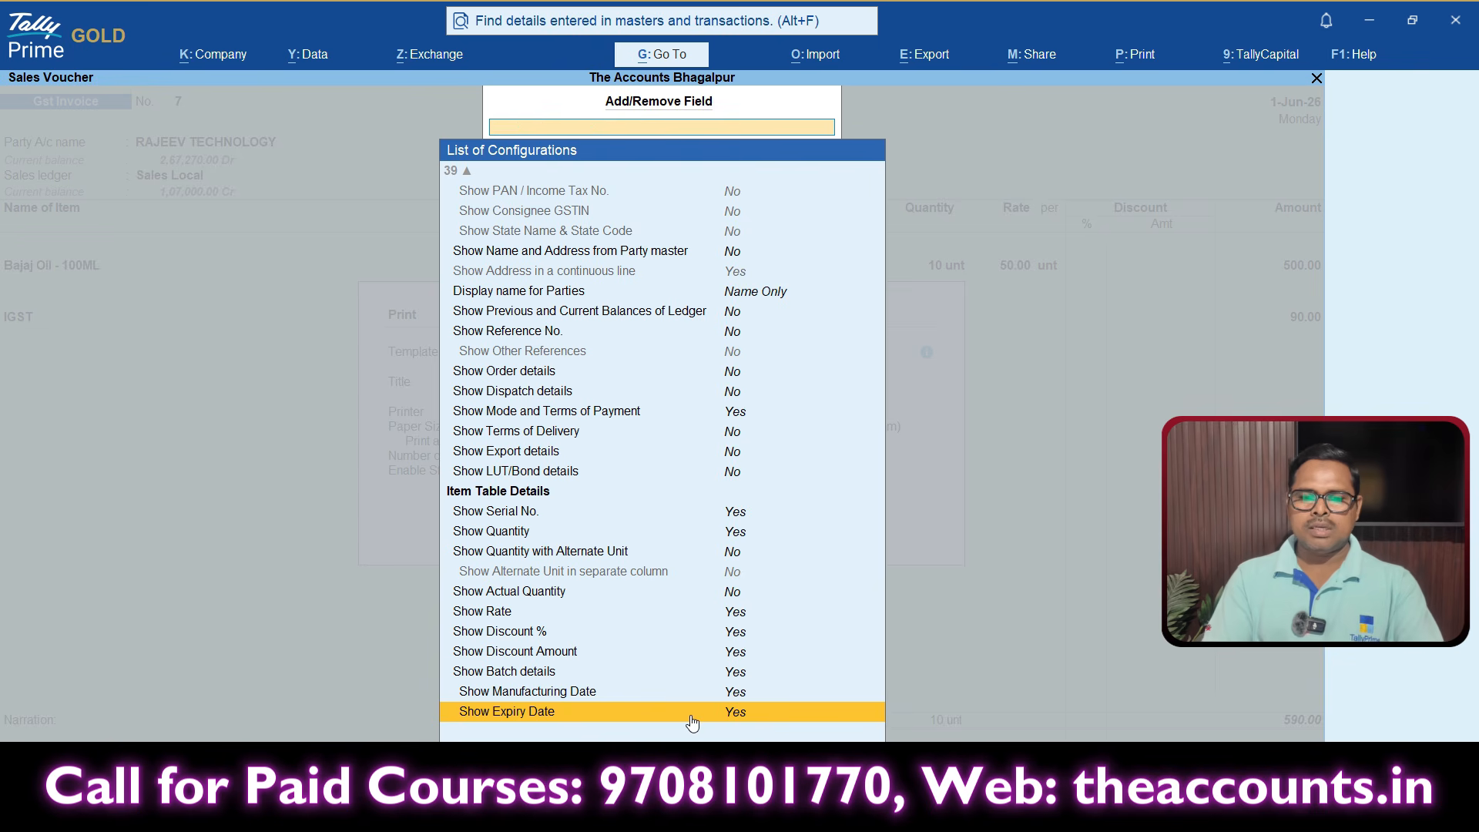
key(Escape)
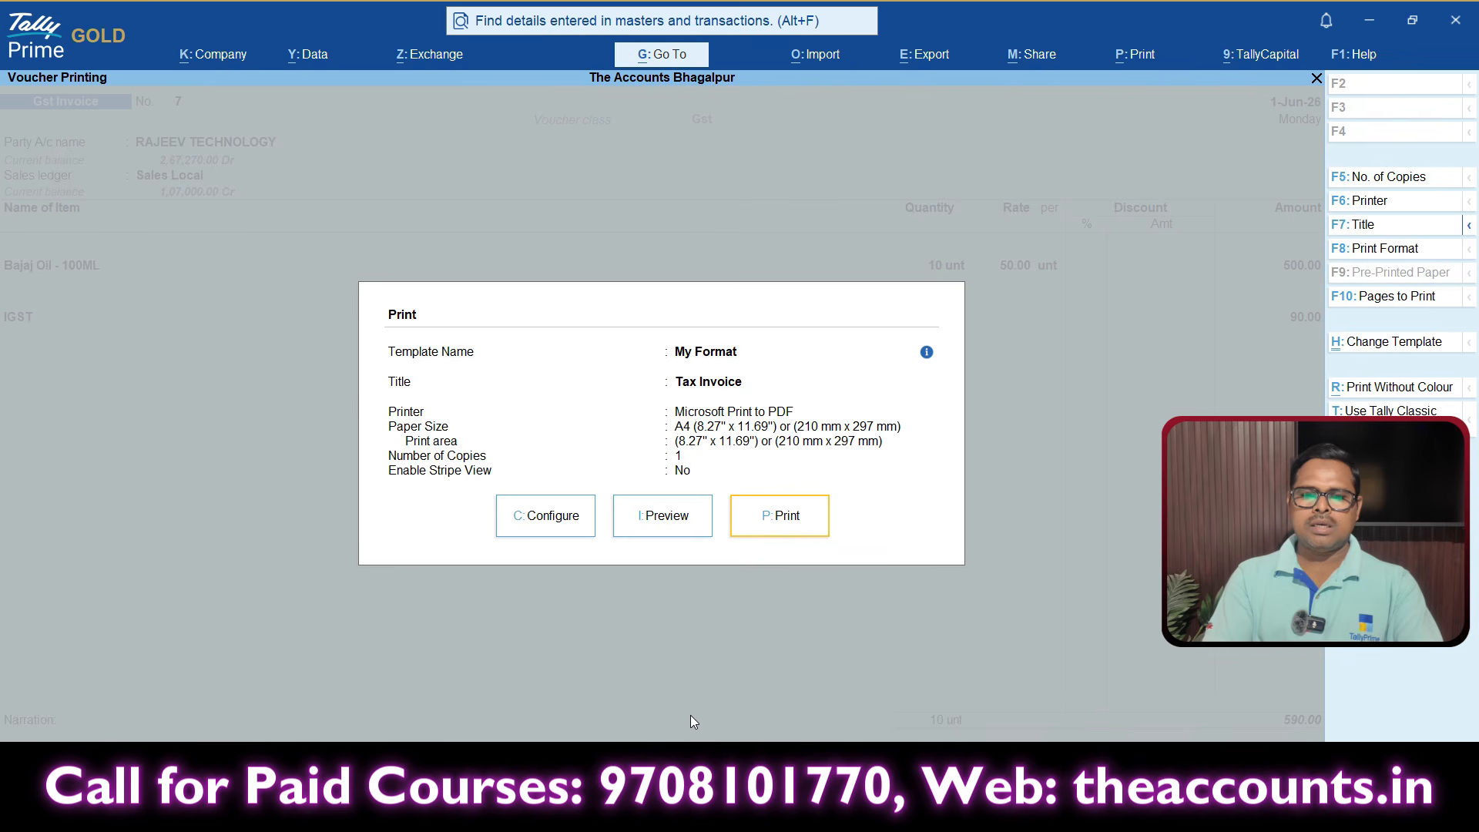
Preview the invoice, examine the batch number, manufacturing date and expiry date under Bajaj Oil - 100ML, and close the preview.
click(653, 529)
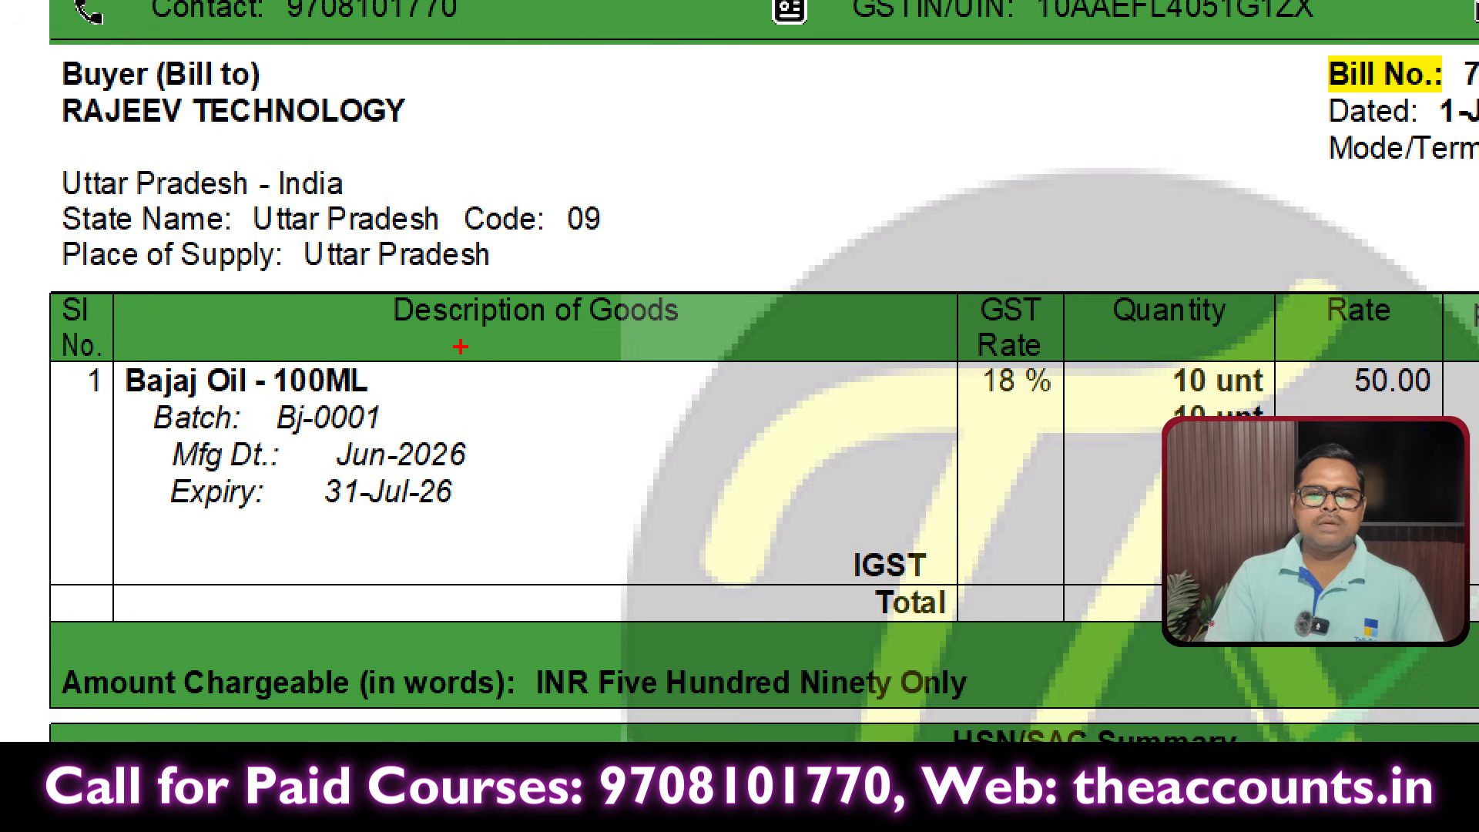
mouse_move(459, 348)
mouse_down()
mouse_move(158, 307)
mouse_move(90, 352)
mouse_move(123, 396)
mouse_move(338, 407)
mouse_move(459, 348)
mouse_up()
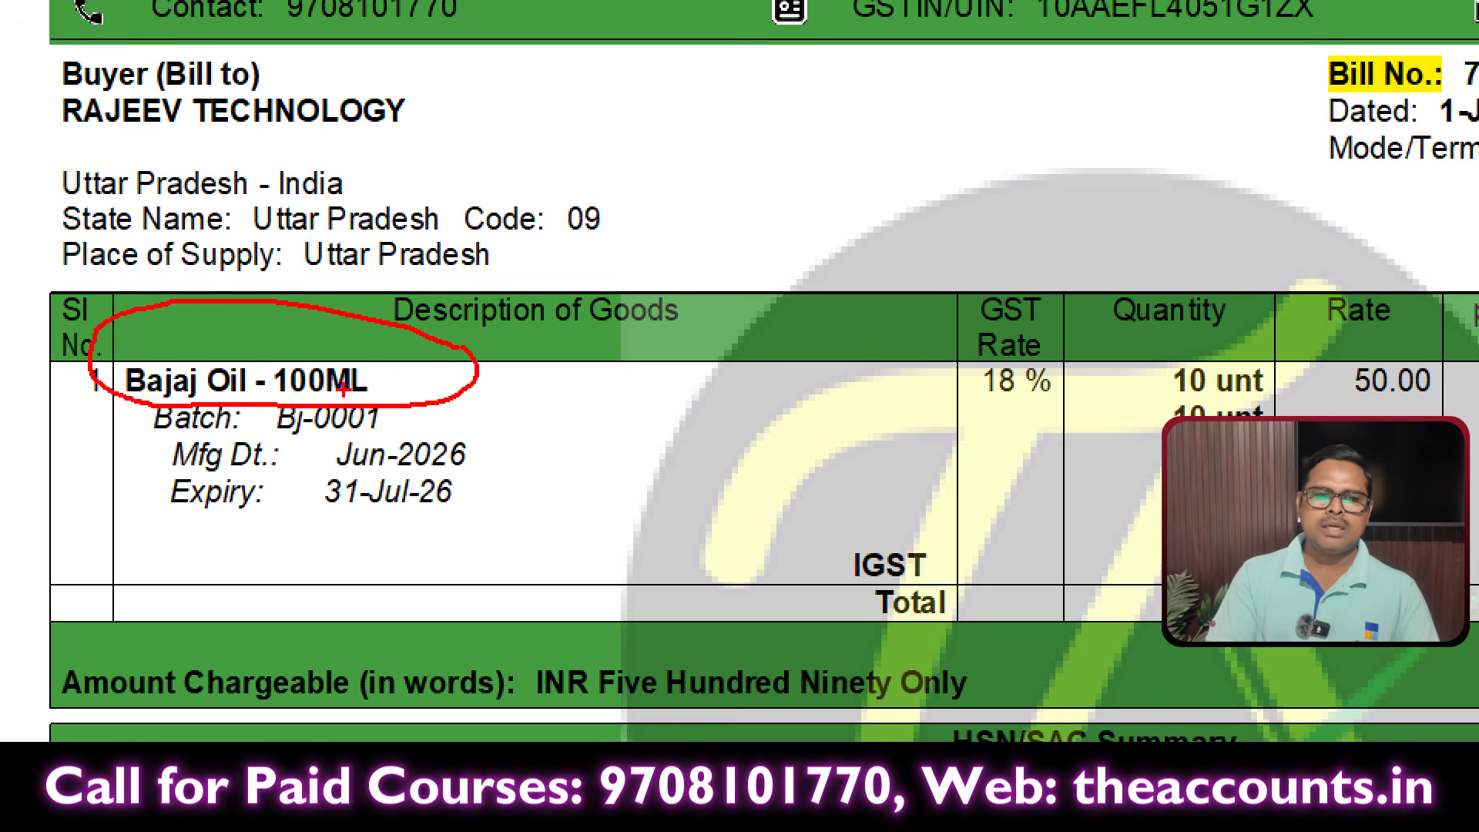
mouse_move(295, 453)
mouse_down()
mouse_move(564, 382)
mouse_move(52, 462)
mouse_move(628, 529)
mouse_move(521, 410)
mouse_up()
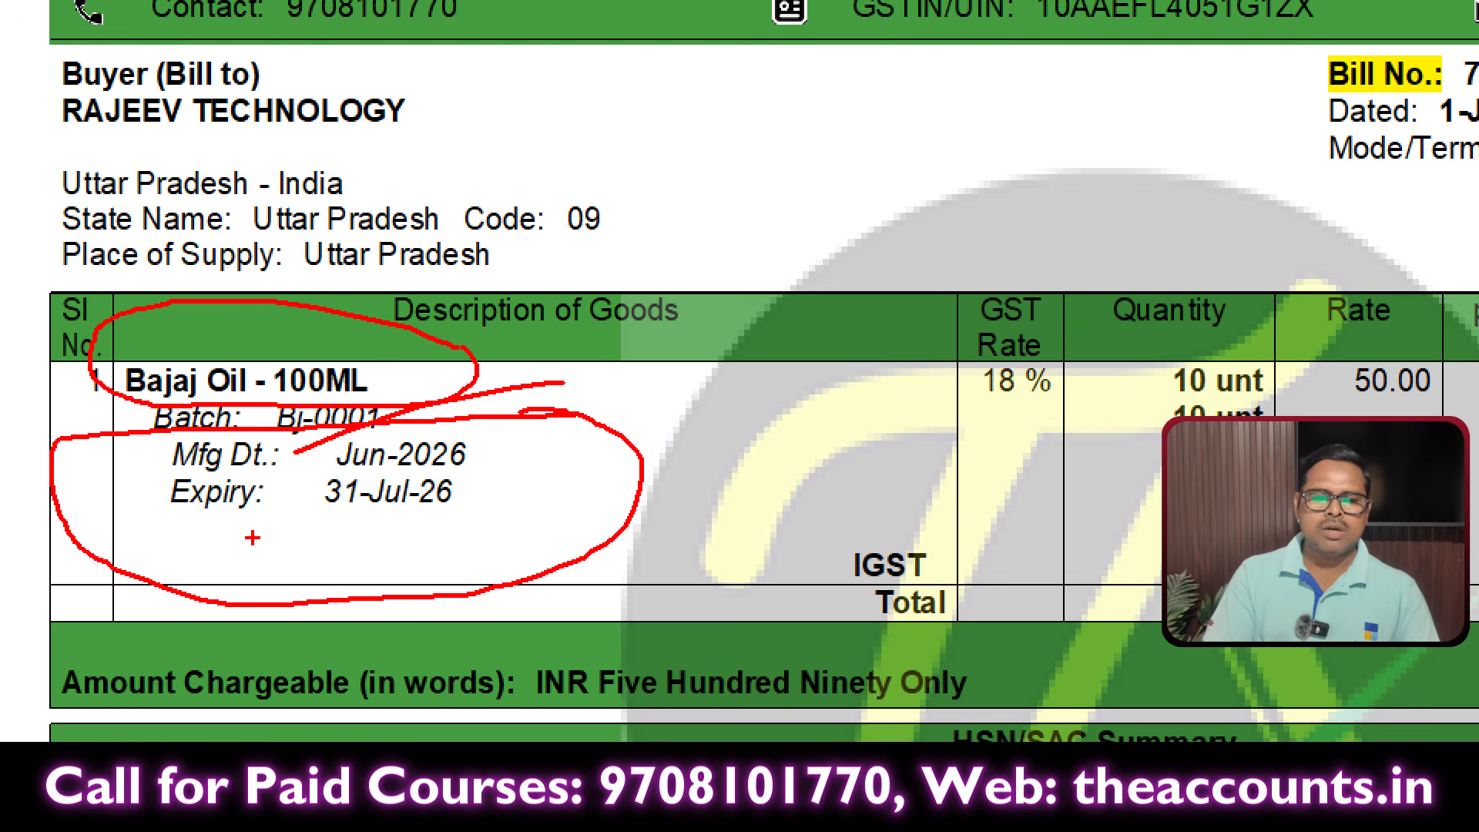
drag(251, 532, 648, 507)
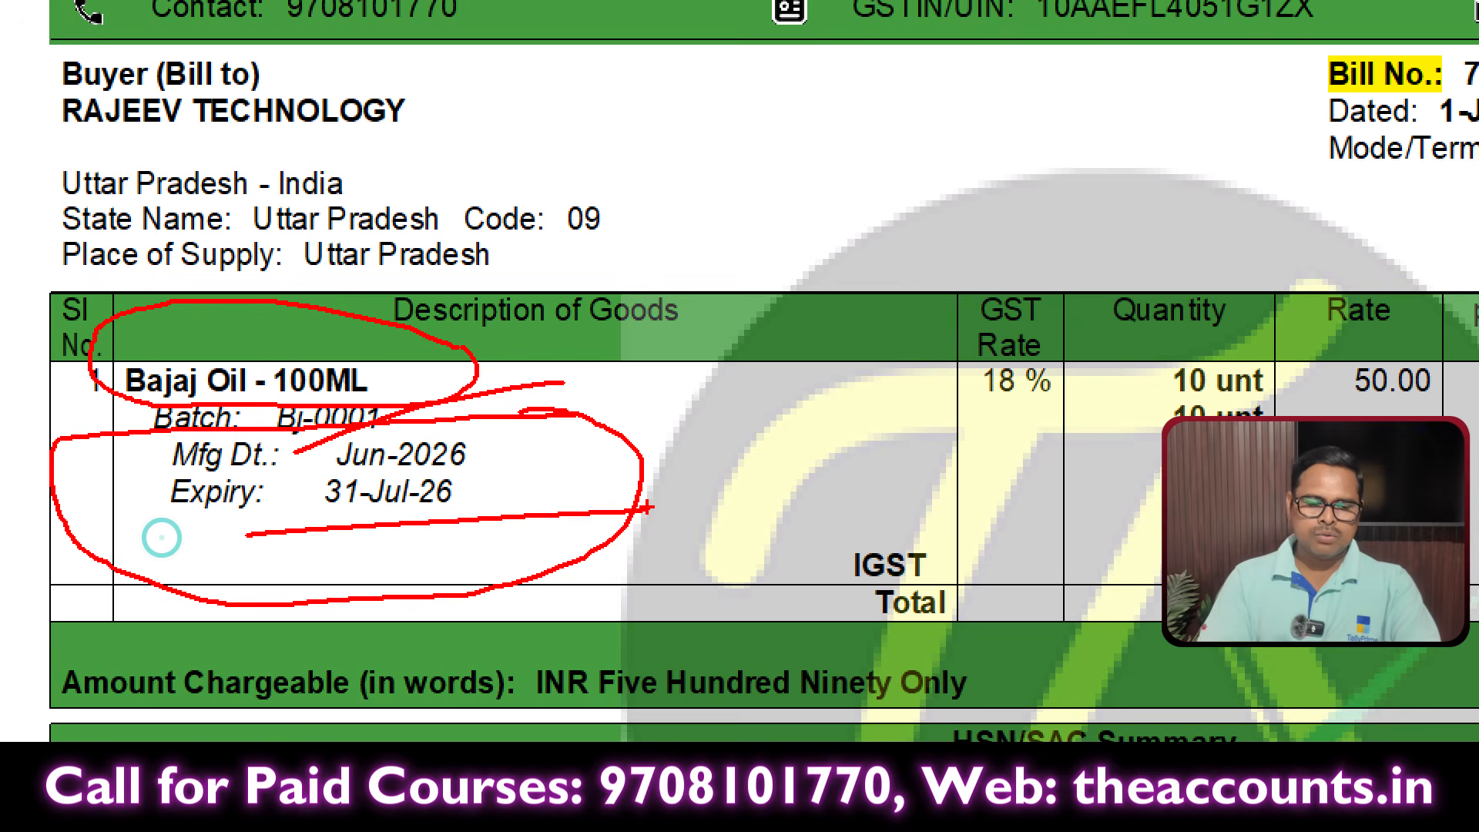
right_click(161, 537)
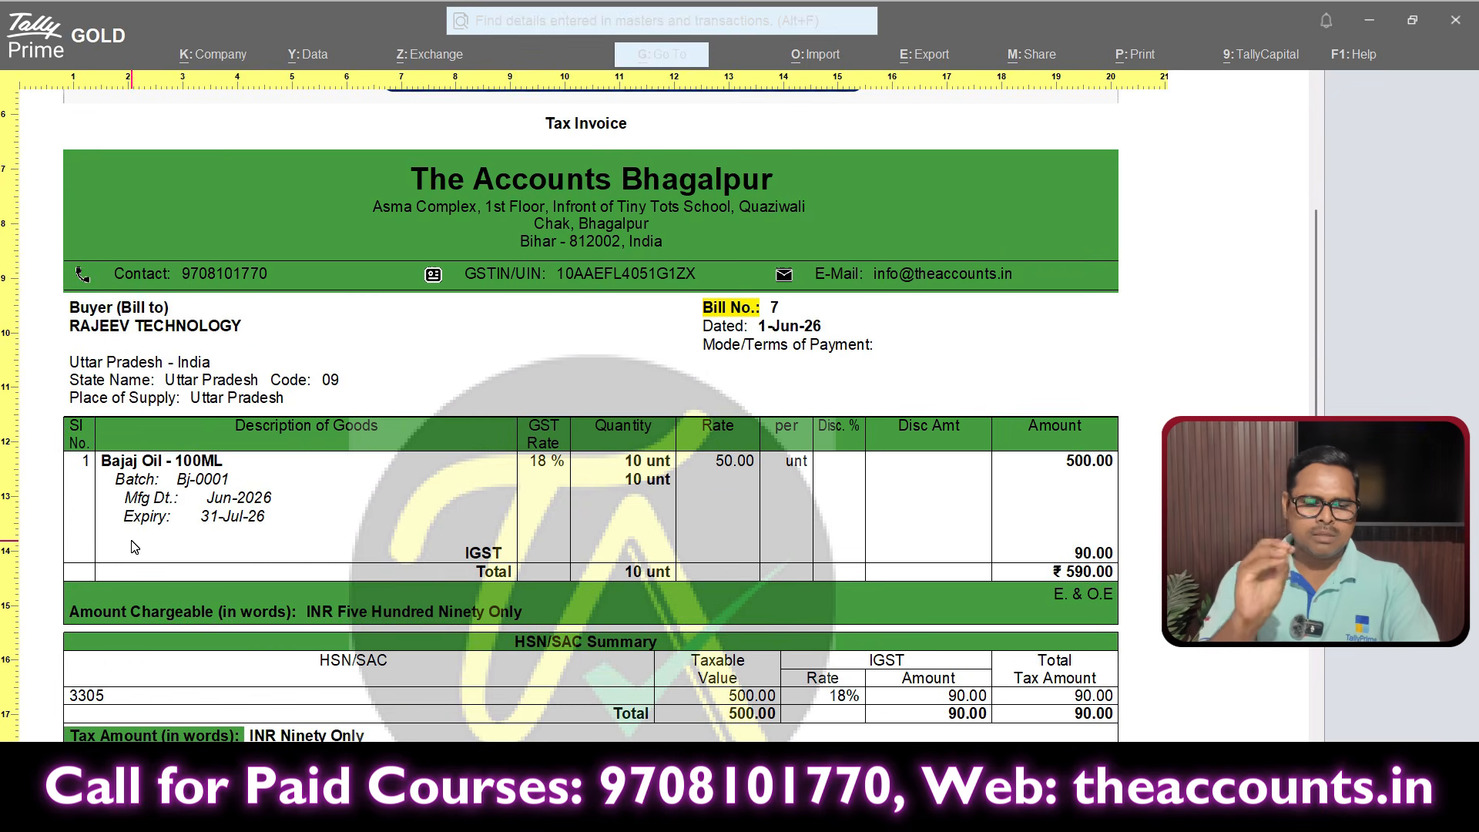
key(Escape)
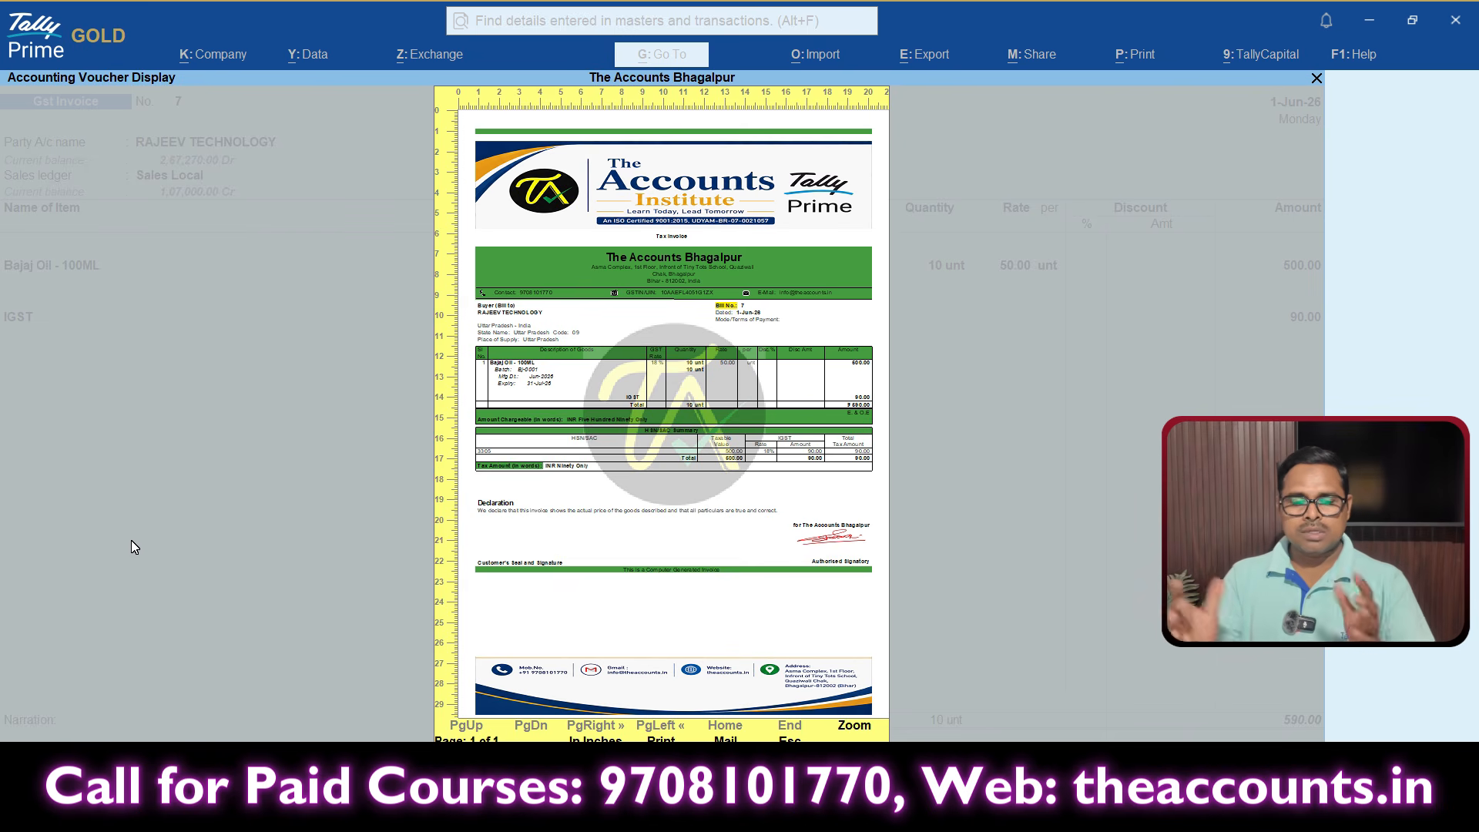
key(Escape)
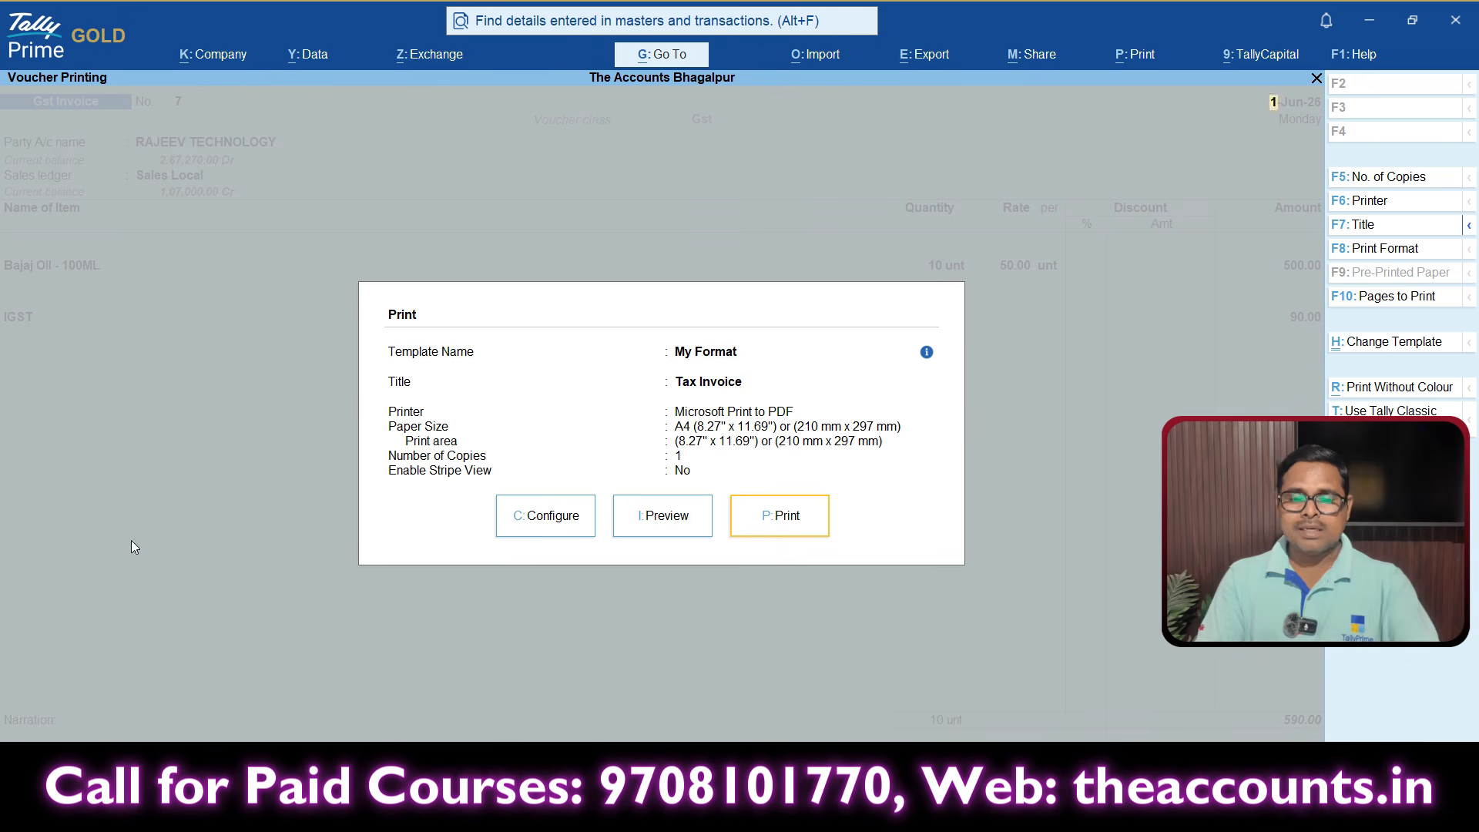
Close the print settings and quit the open invoice and voucher screens to return to the Gateway of Tally.
key(Escape)
key(Escape)
key(y)
key(Escape)
key(y)
key(Escape)
key(Escape)
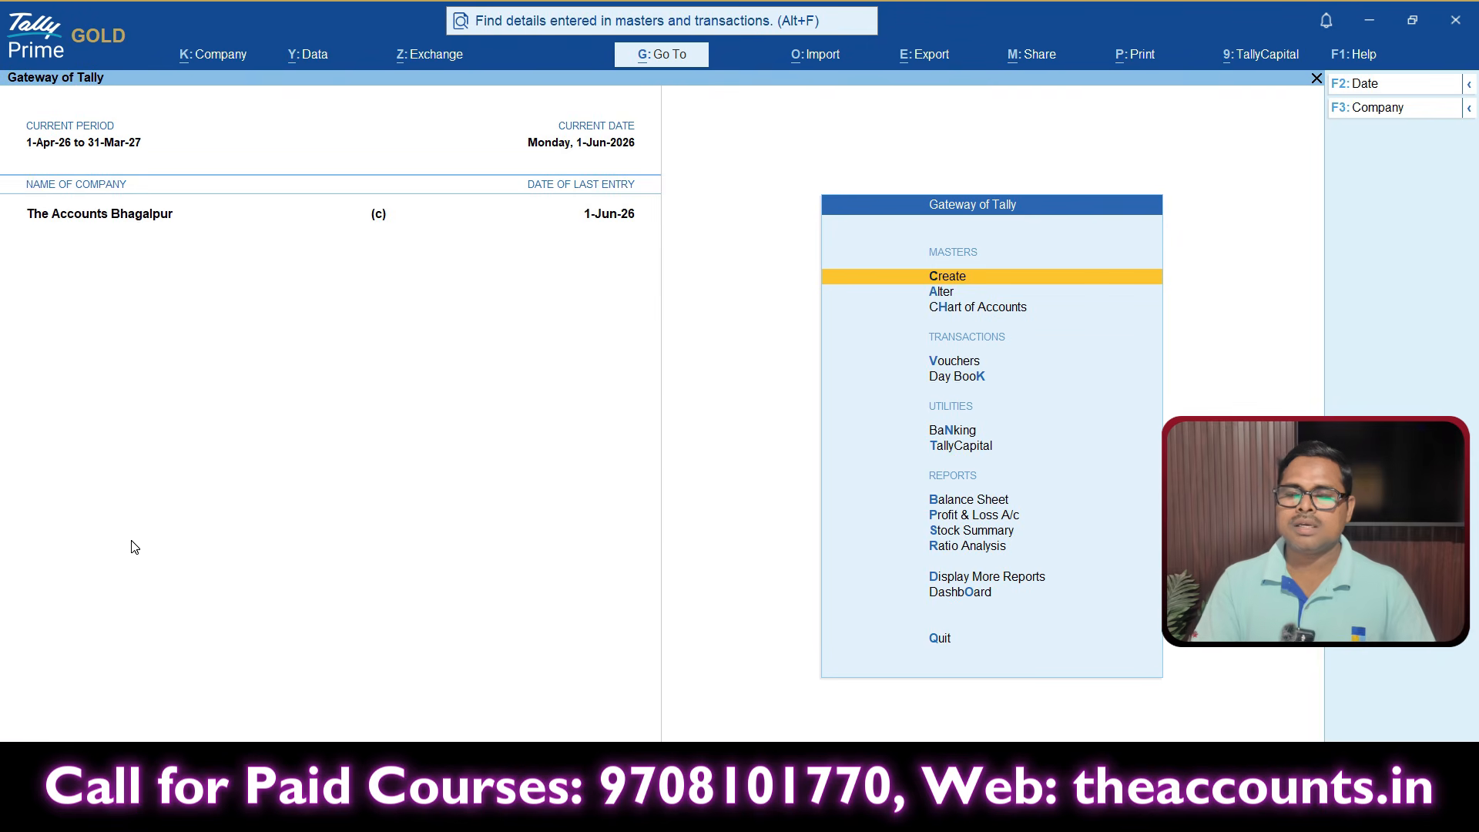